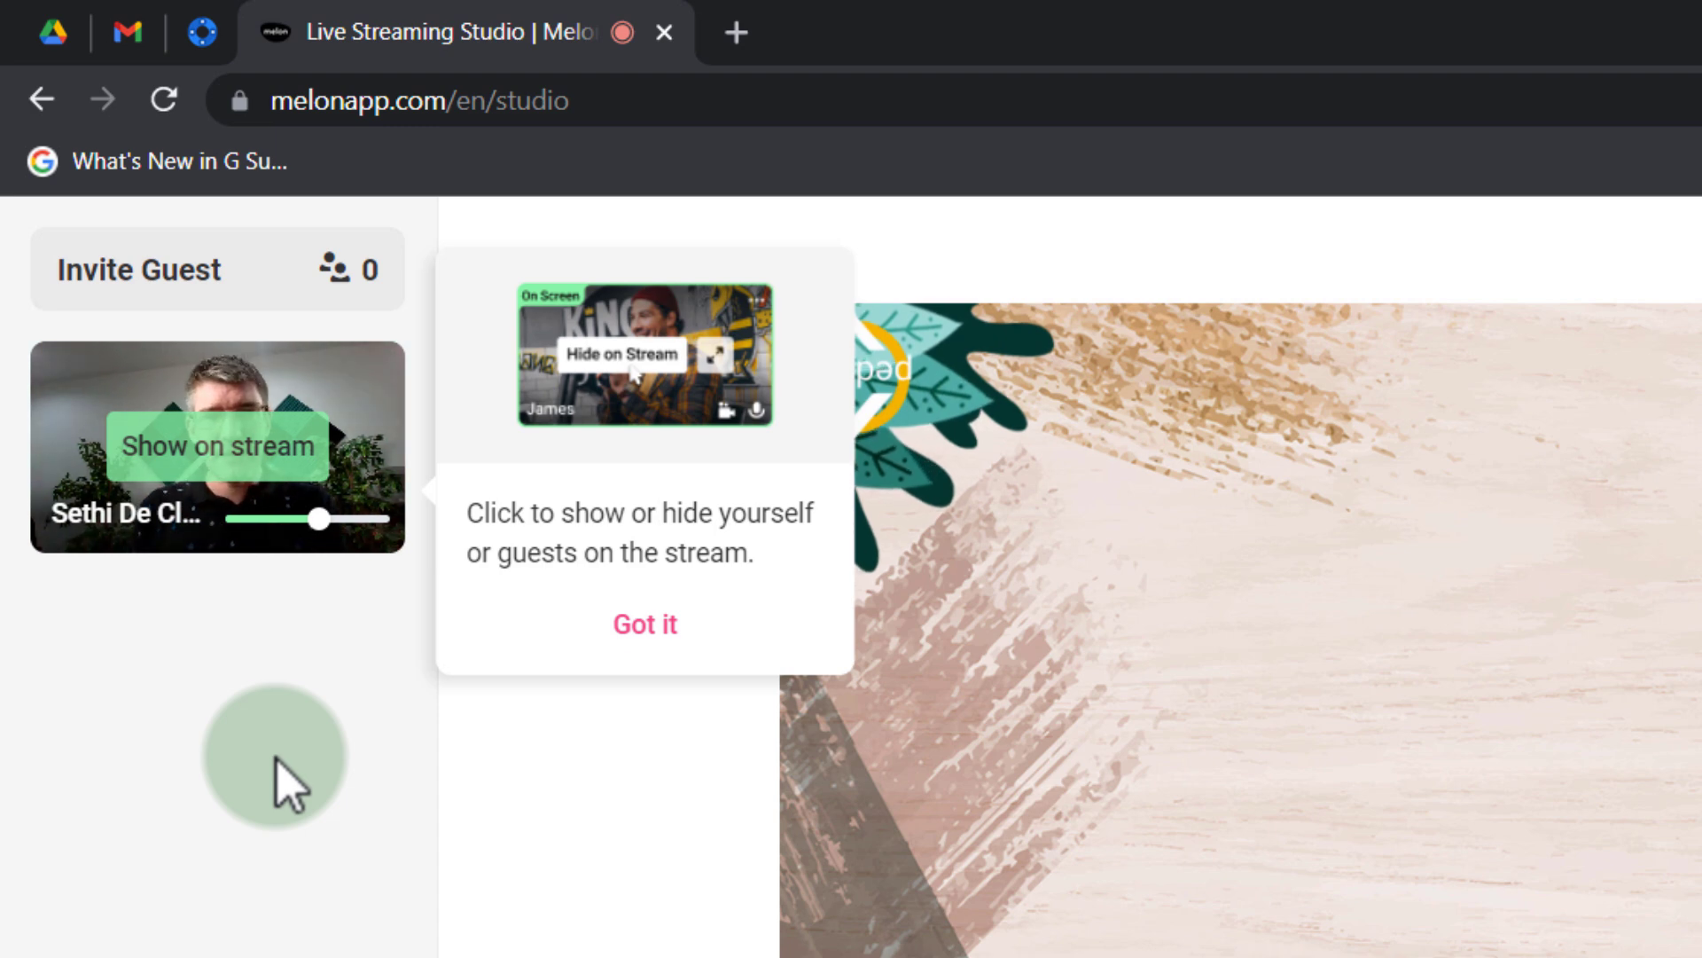
Dismiss the show-or-hide-yourself tip and toggle mute off and on, leaving the microphone live
{"action": "left_click", "coordinate": [640, 625]}
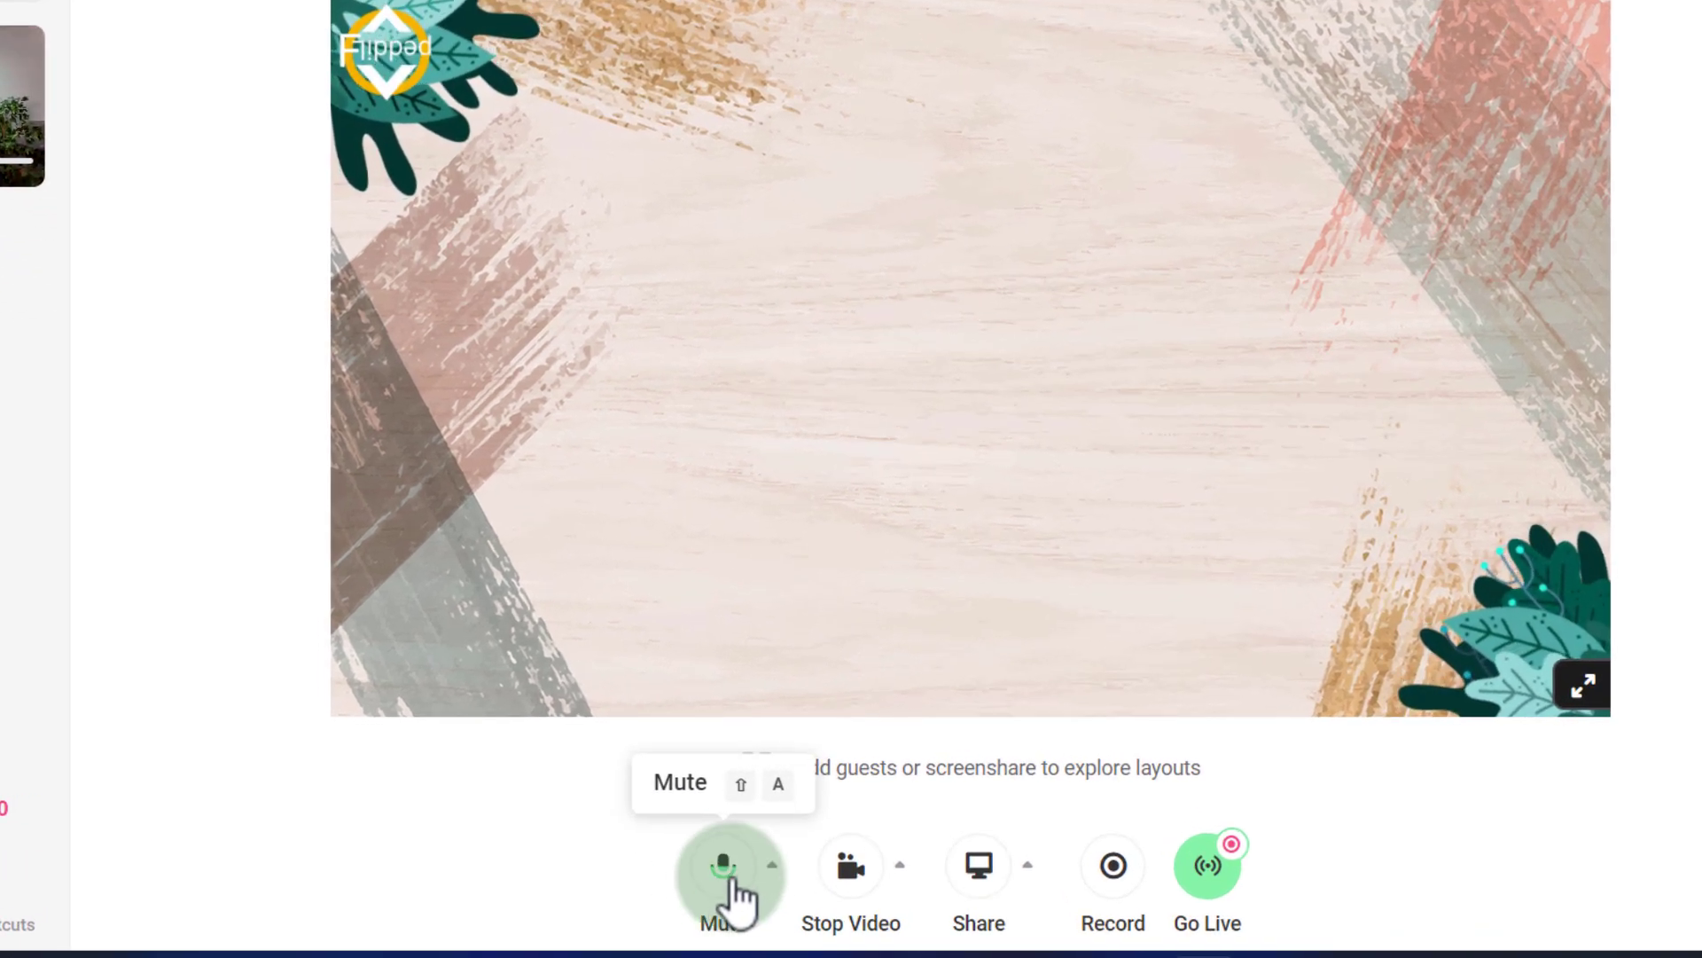
{"action": "left_click", "coordinate": [729, 880]}
{"action": "left_click", "coordinate": [729, 879]}
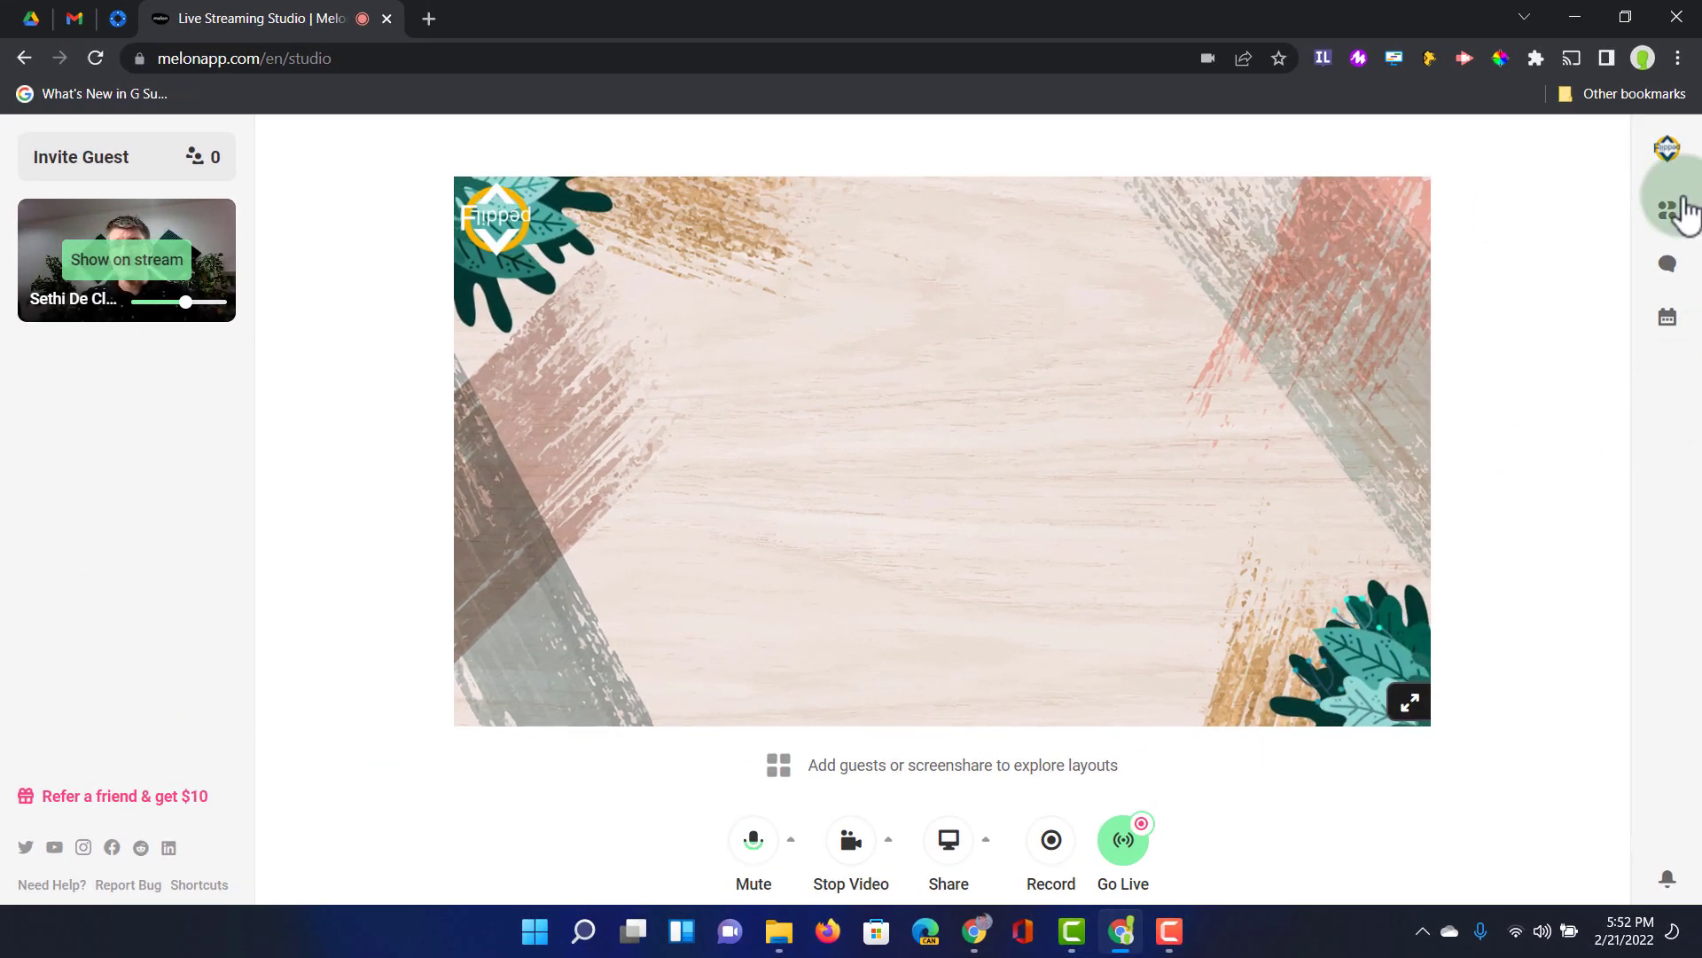
From account Settings, add YouTube as a streaming destination using the brand account
{"action": "left_click", "coordinate": [1667, 151]}
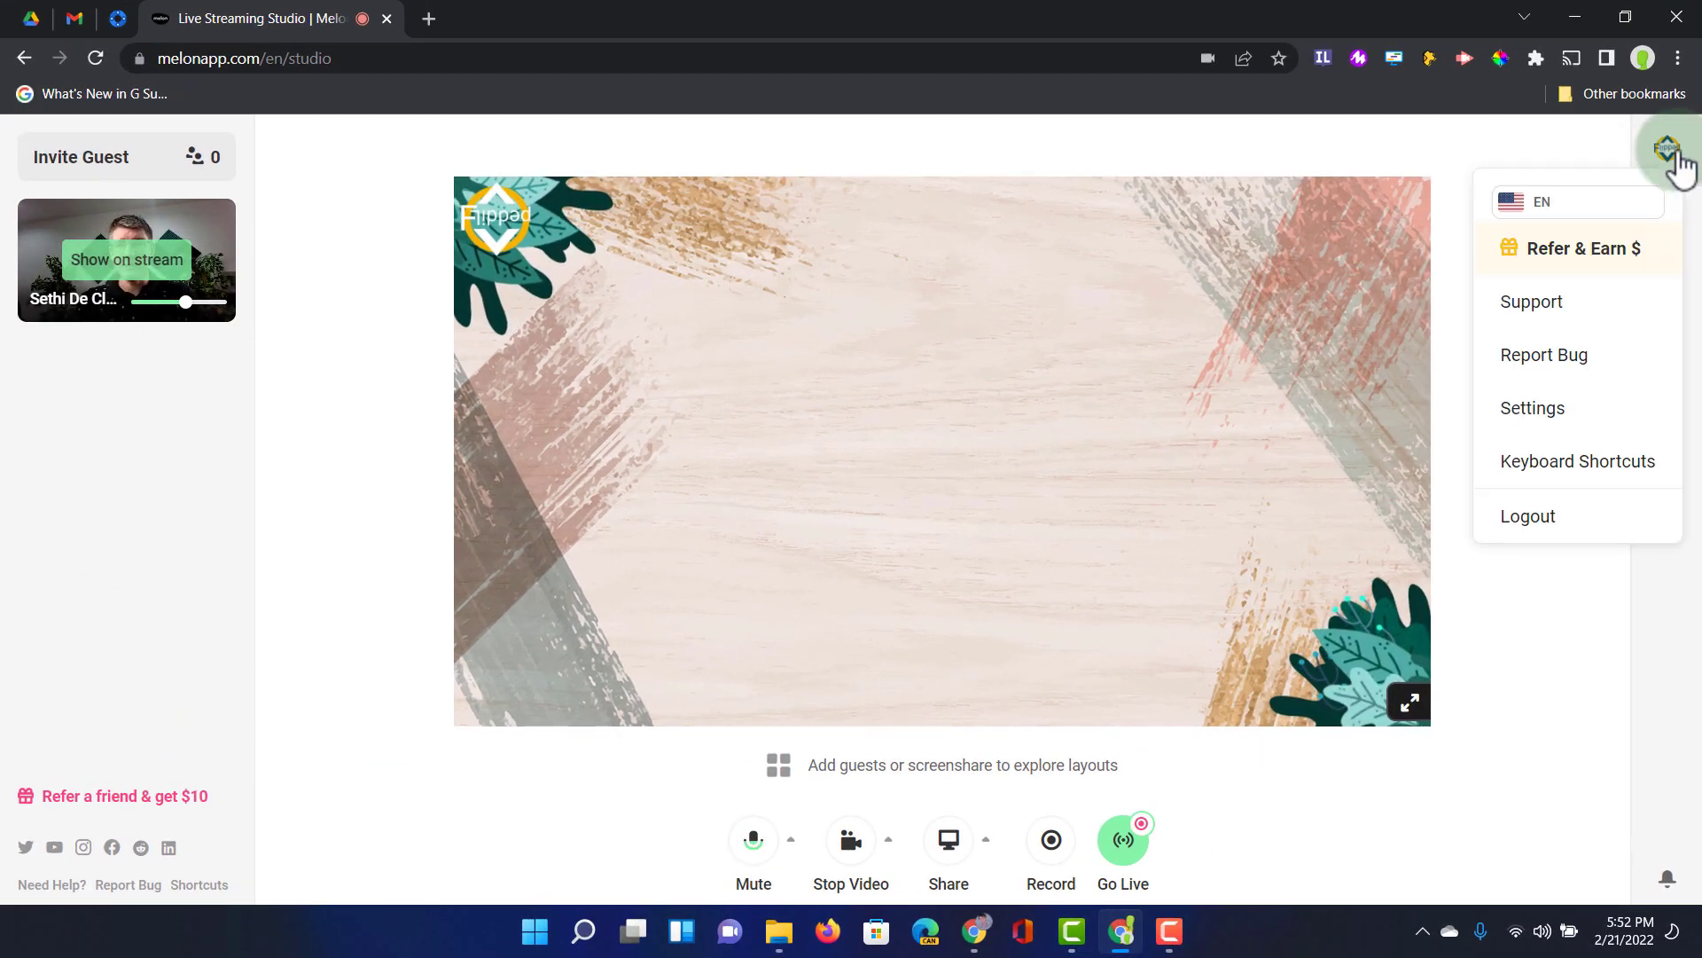
{"action": "left_click", "coordinate": [1564, 428]}
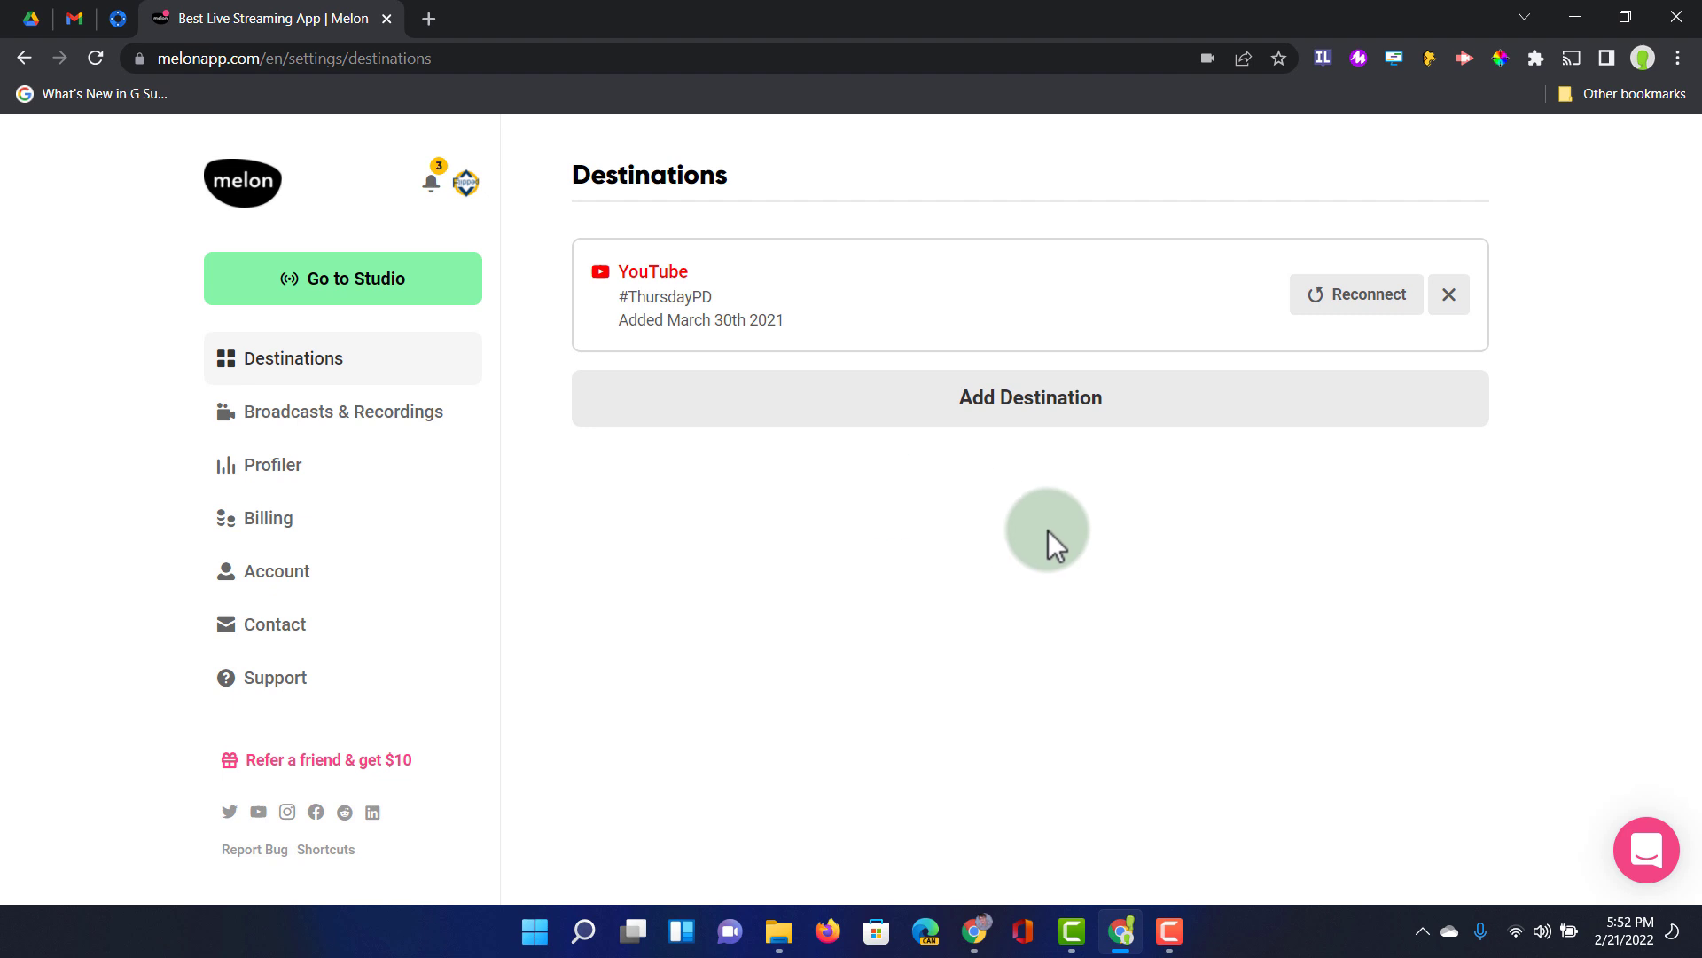
{"action": "left_click", "coordinate": [1077, 427]}
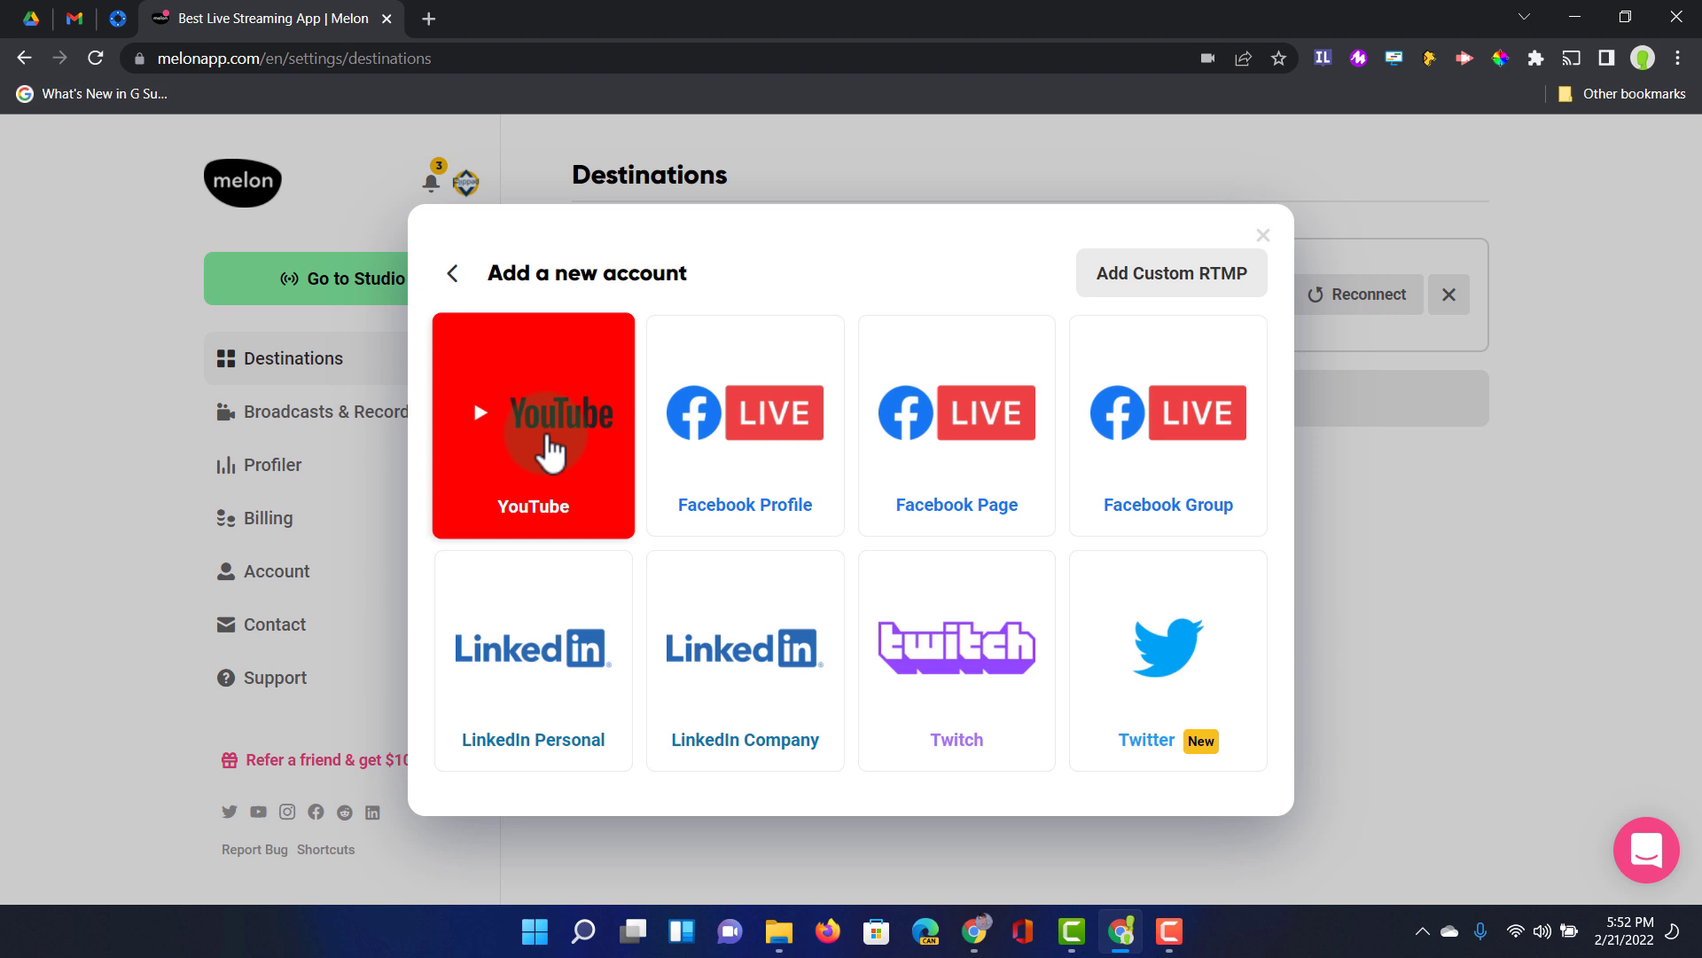
{"action": "left_click", "coordinate": [548, 436]}
{"action": "left_click", "coordinate": [1022, 569]}
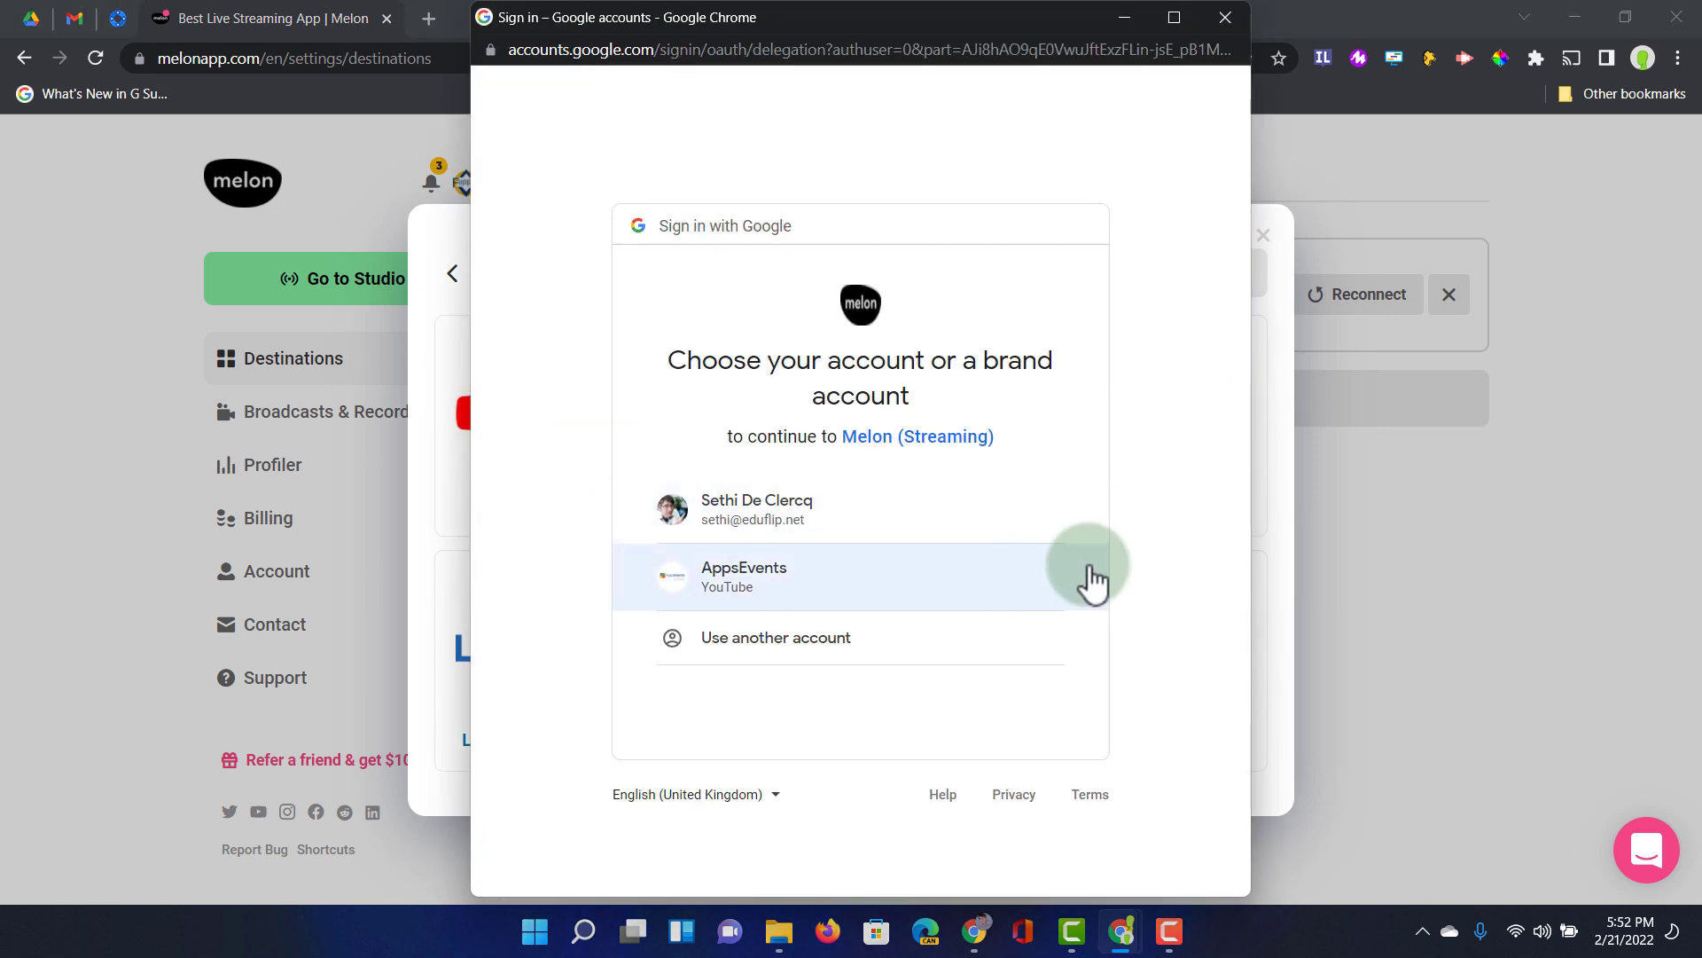
{"action": "left_click", "coordinate": [972, 610]}
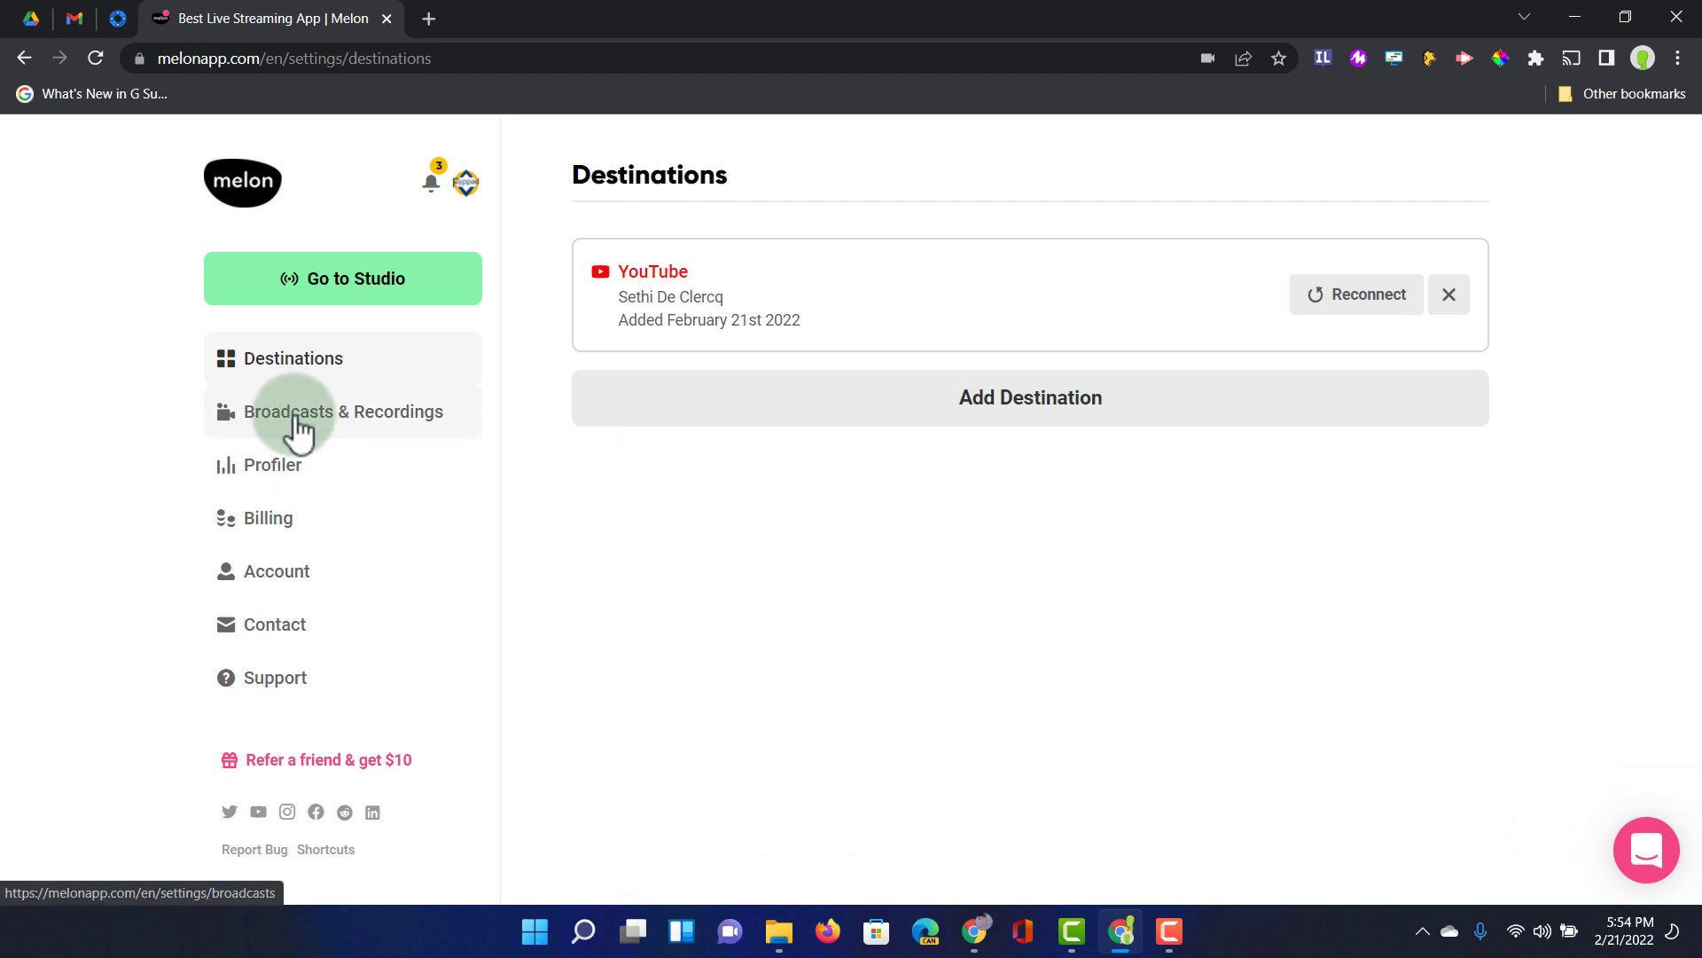
{"action": "left_click", "coordinate": [337, 483]}
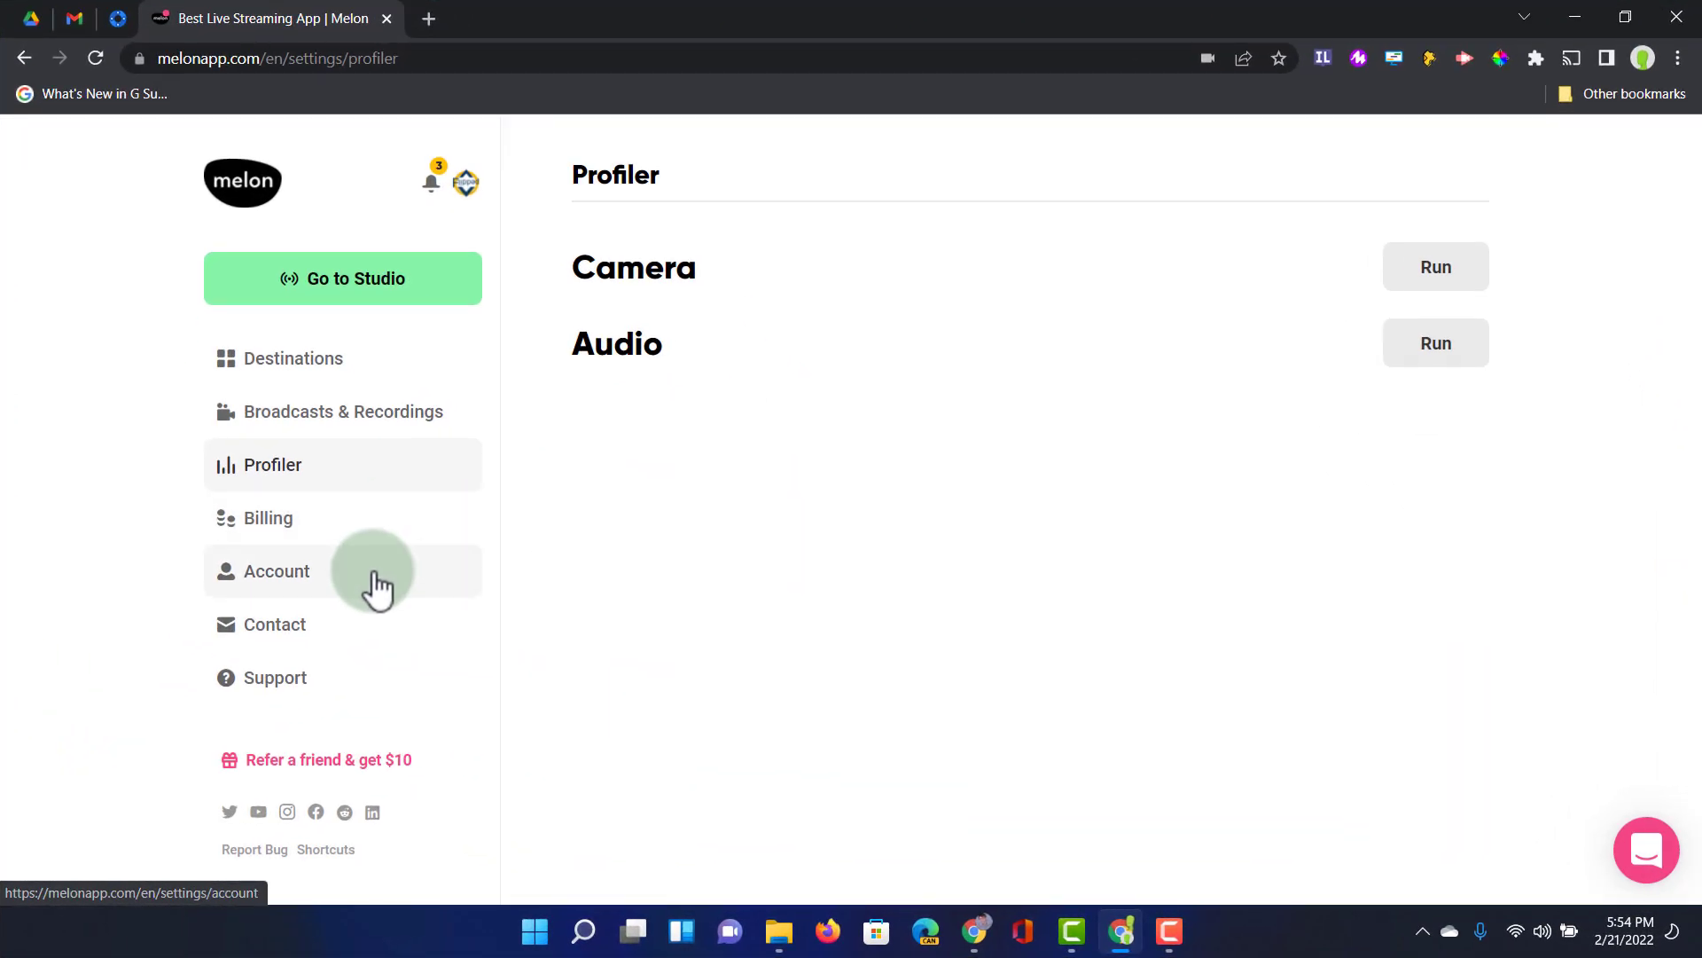
{"action": "left_click", "coordinate": [377, 581]}
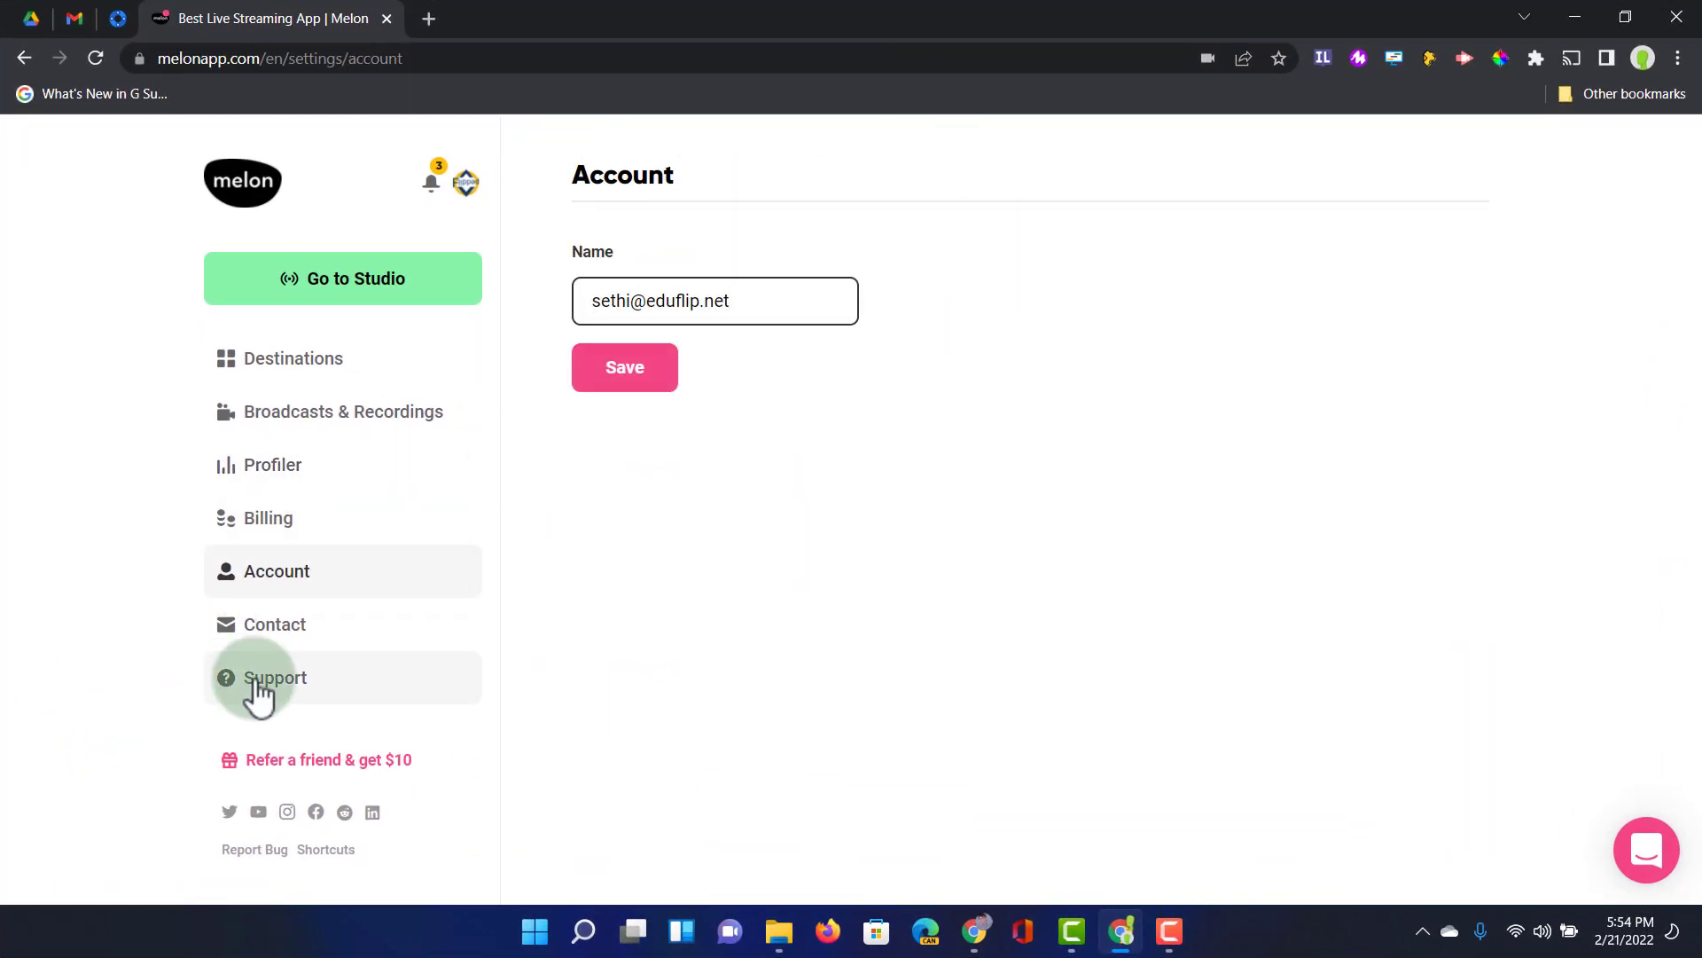
{"action": "left_click", "coordinate": [378, 364]}
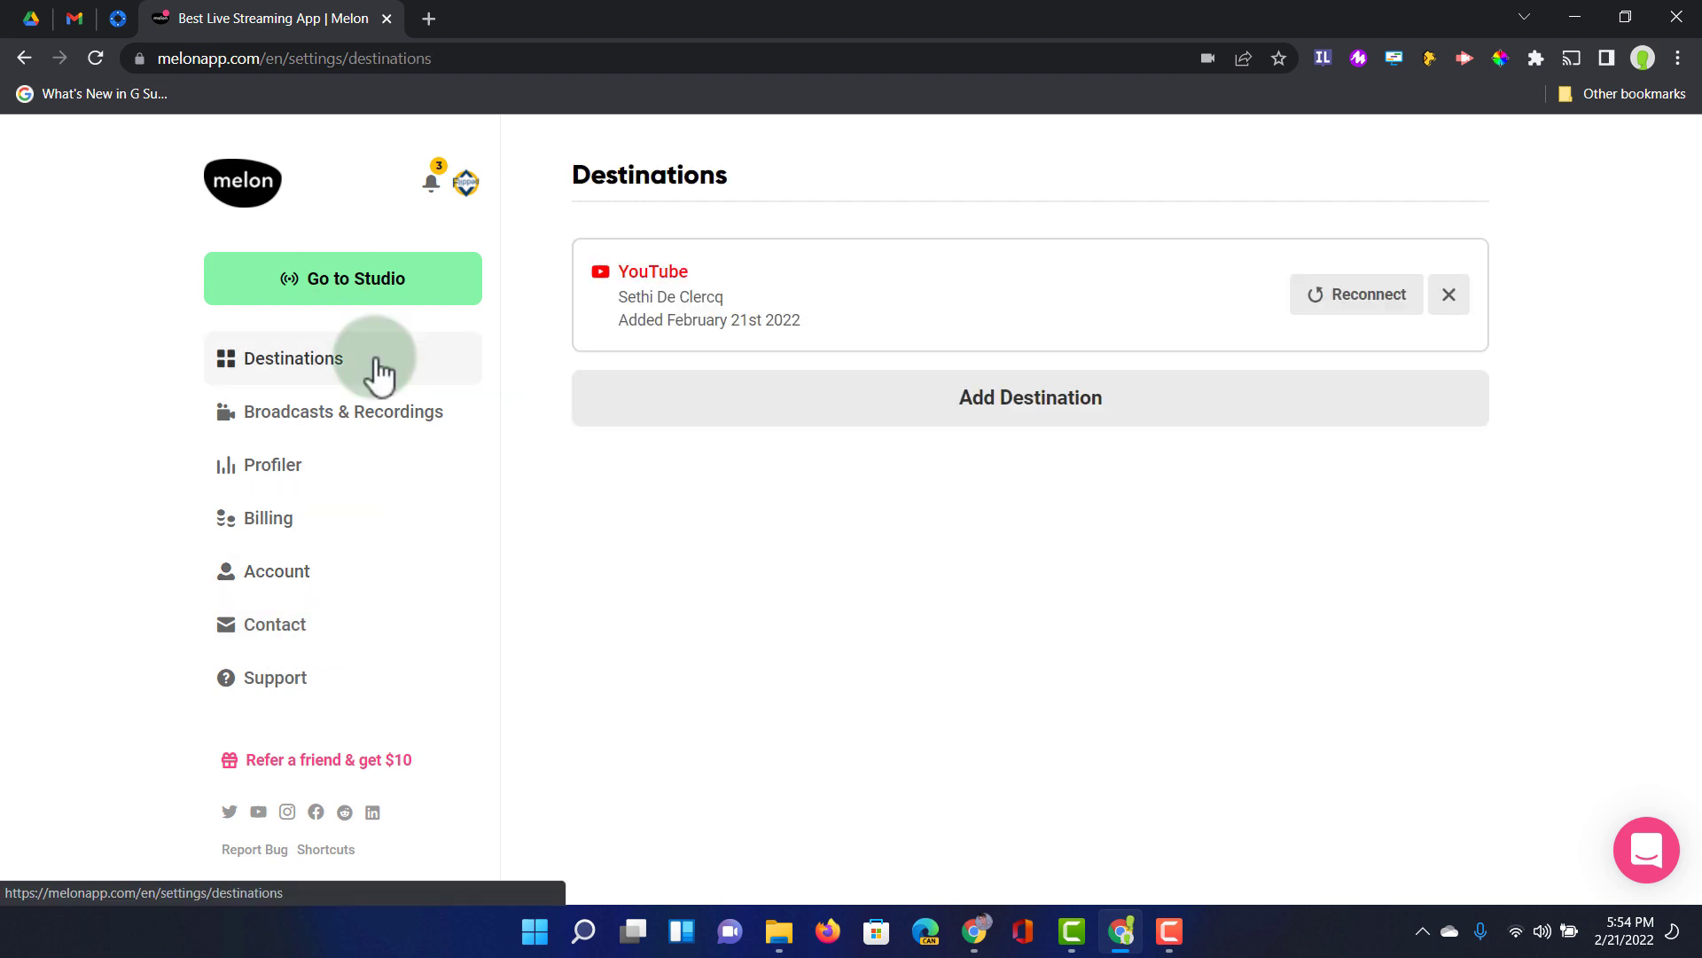
Return to the studio, test-move the Flipped logo back to top-left, and dismiss the tip
{"action": "left_click", "coordinate": [384, 301]}
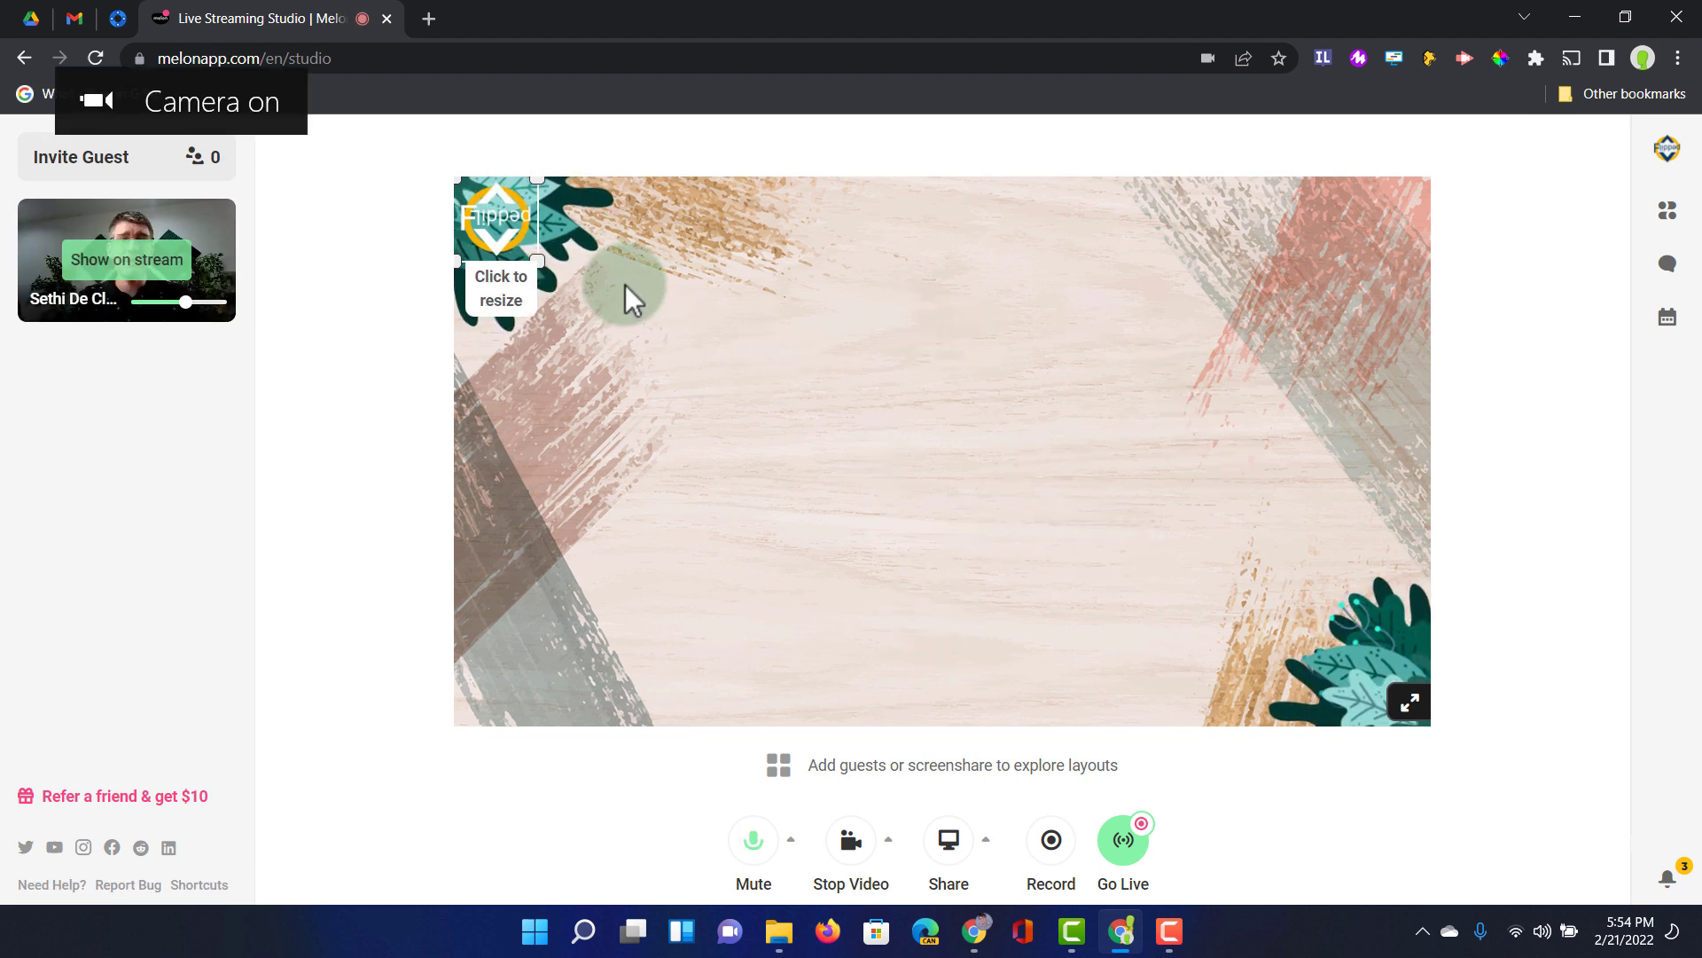
{"action": "left_click_drag", "start_coordinate": [497, 218], "coordinate": [762, 448]}
{"action": "left_click_drag", "start_coordinate": [535, 317], "coordinate": [503, 213]}
{"action": "left_click", "coordinate": [387, 363]}
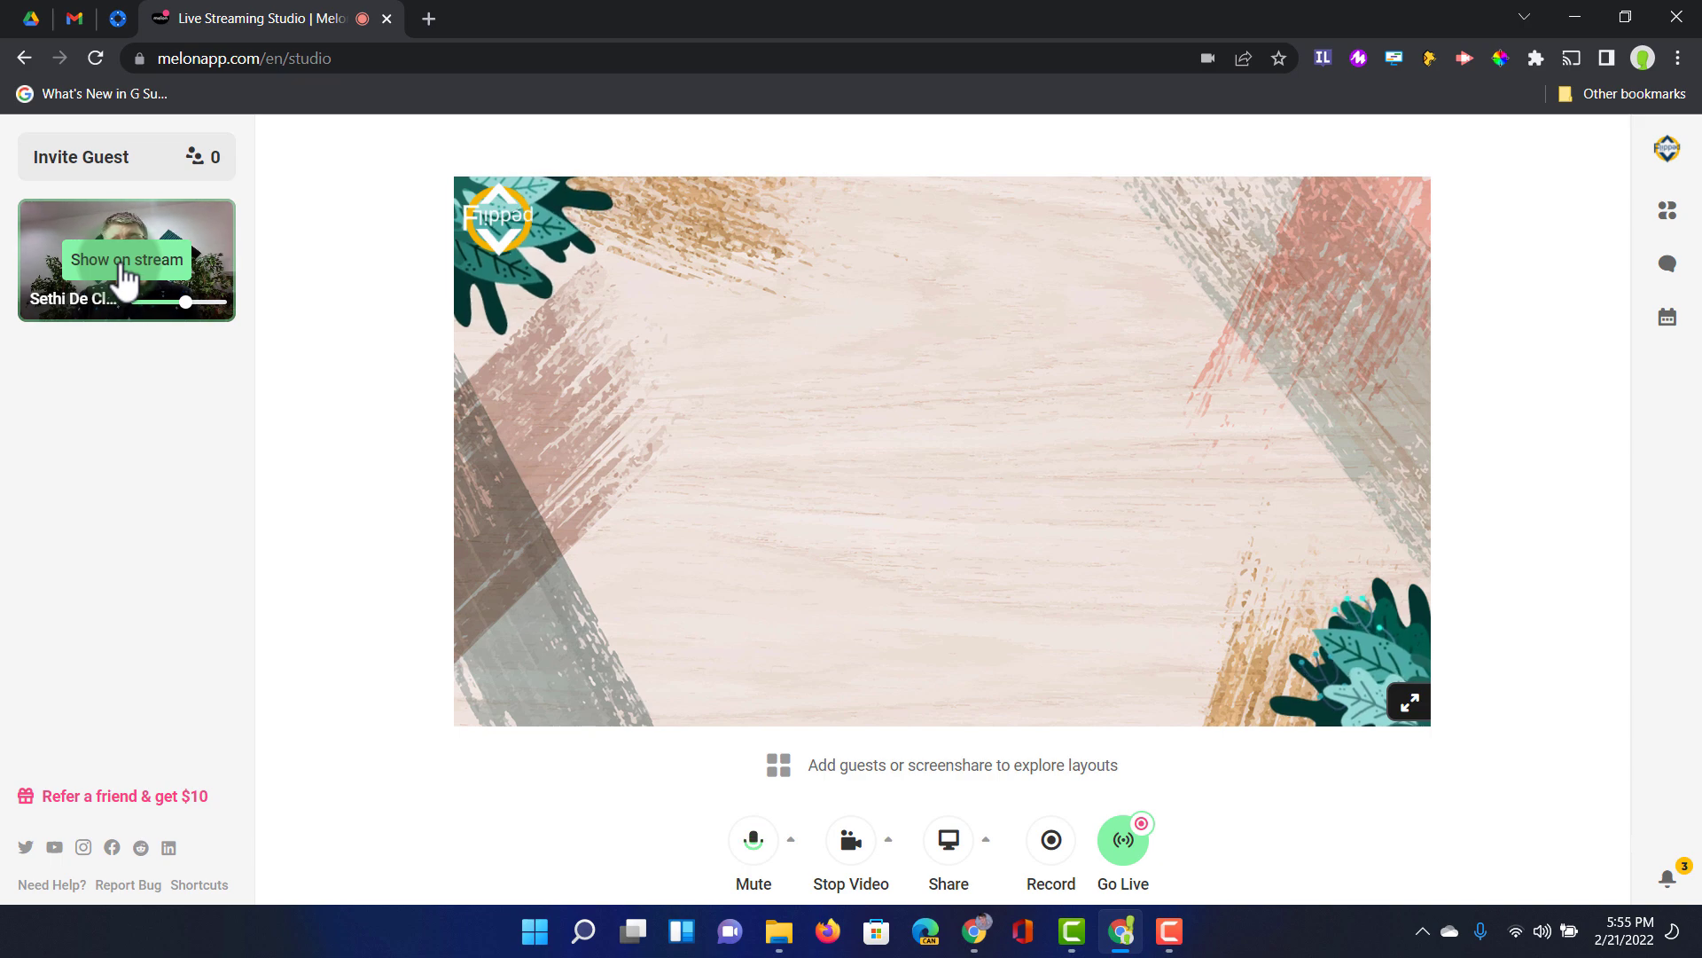
Put the webcam on stage in the smaller framed layout with the name tag
{"action": "left_click", "coordinate": [127, 260]}
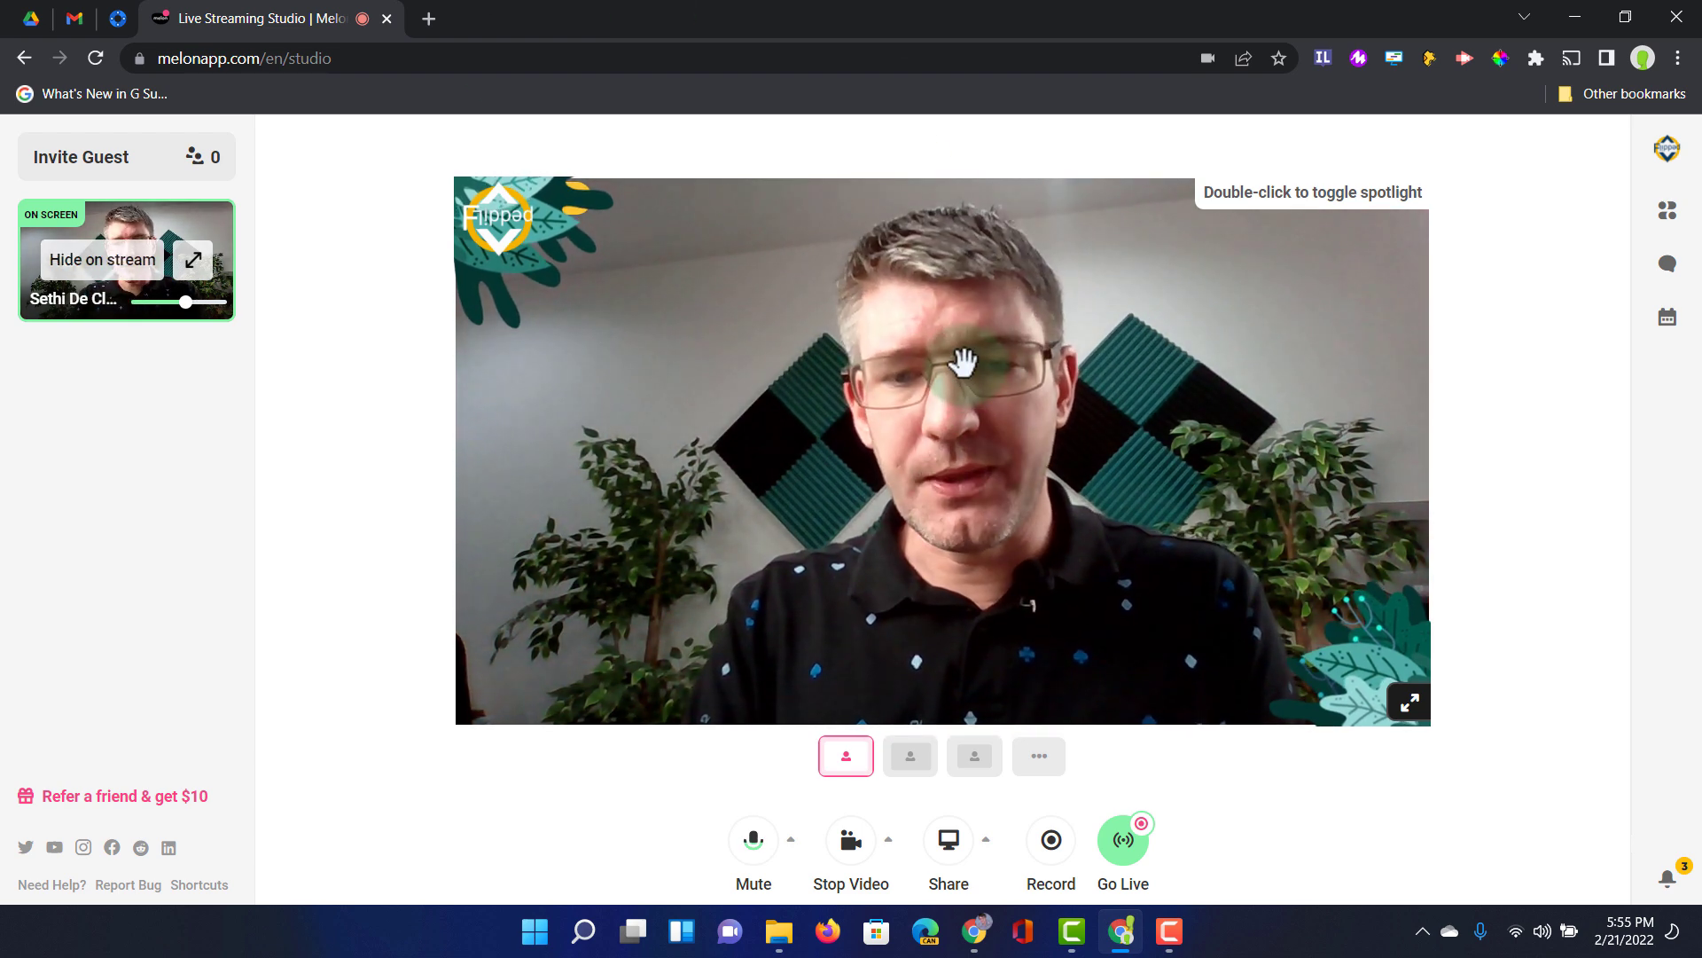
{"action": "left_click", "coordinate": [904, 760]}
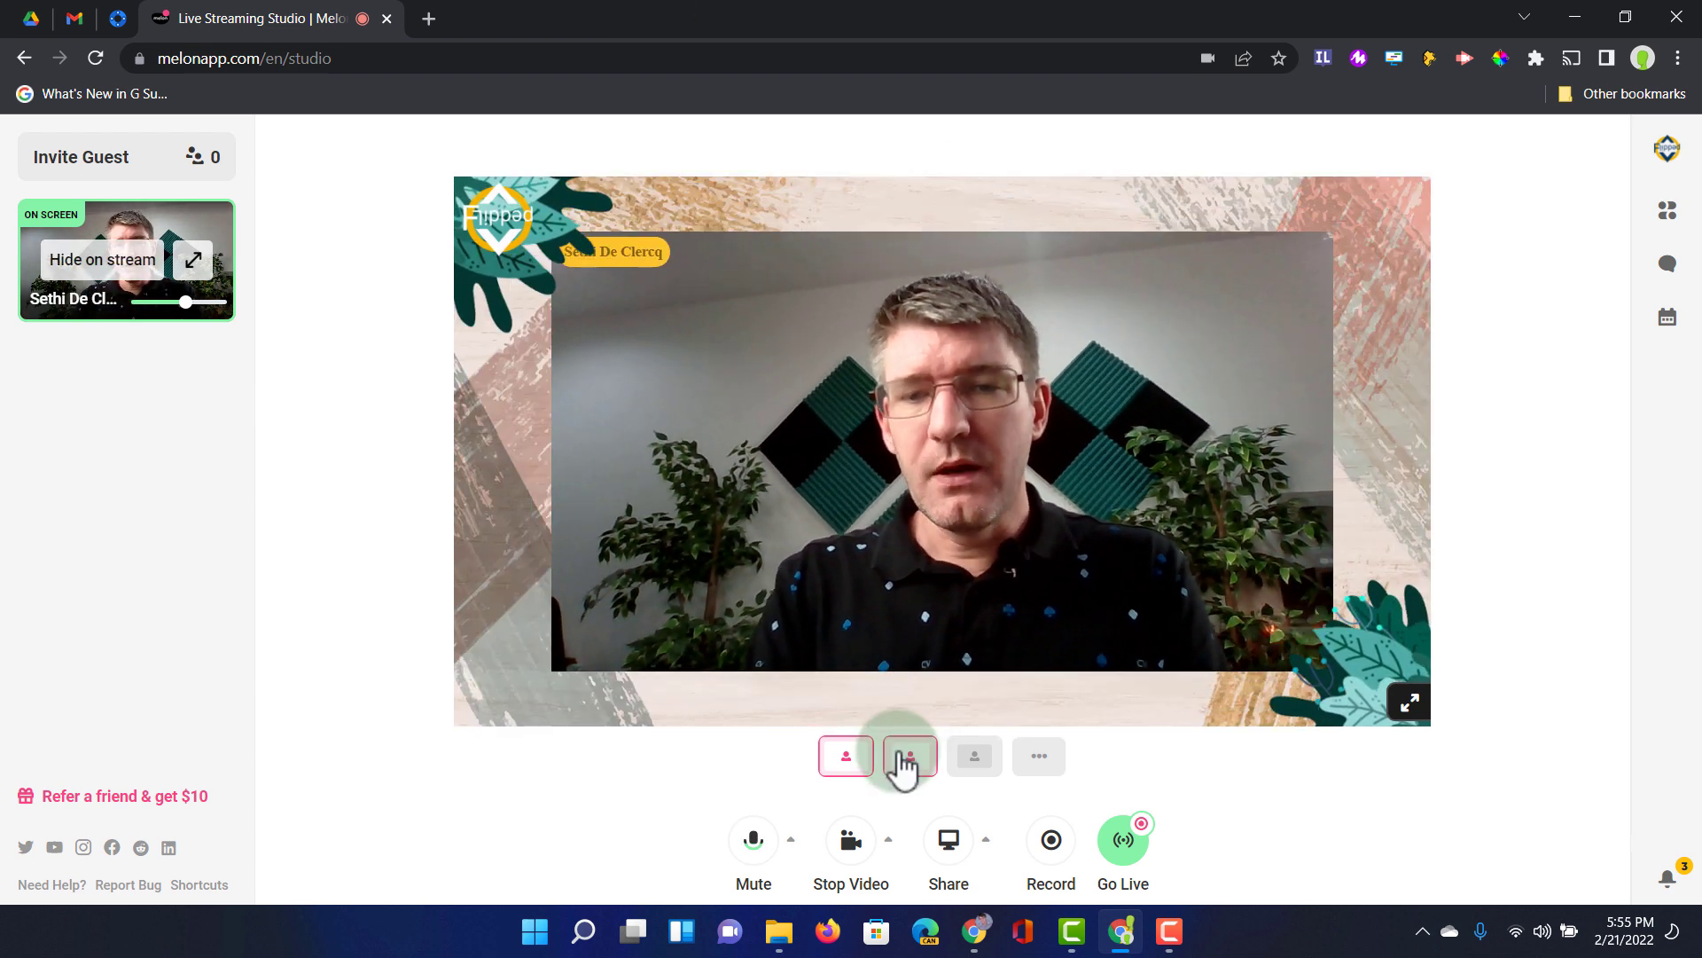
{"action": "left_click", "coordinate": [976, 764]}
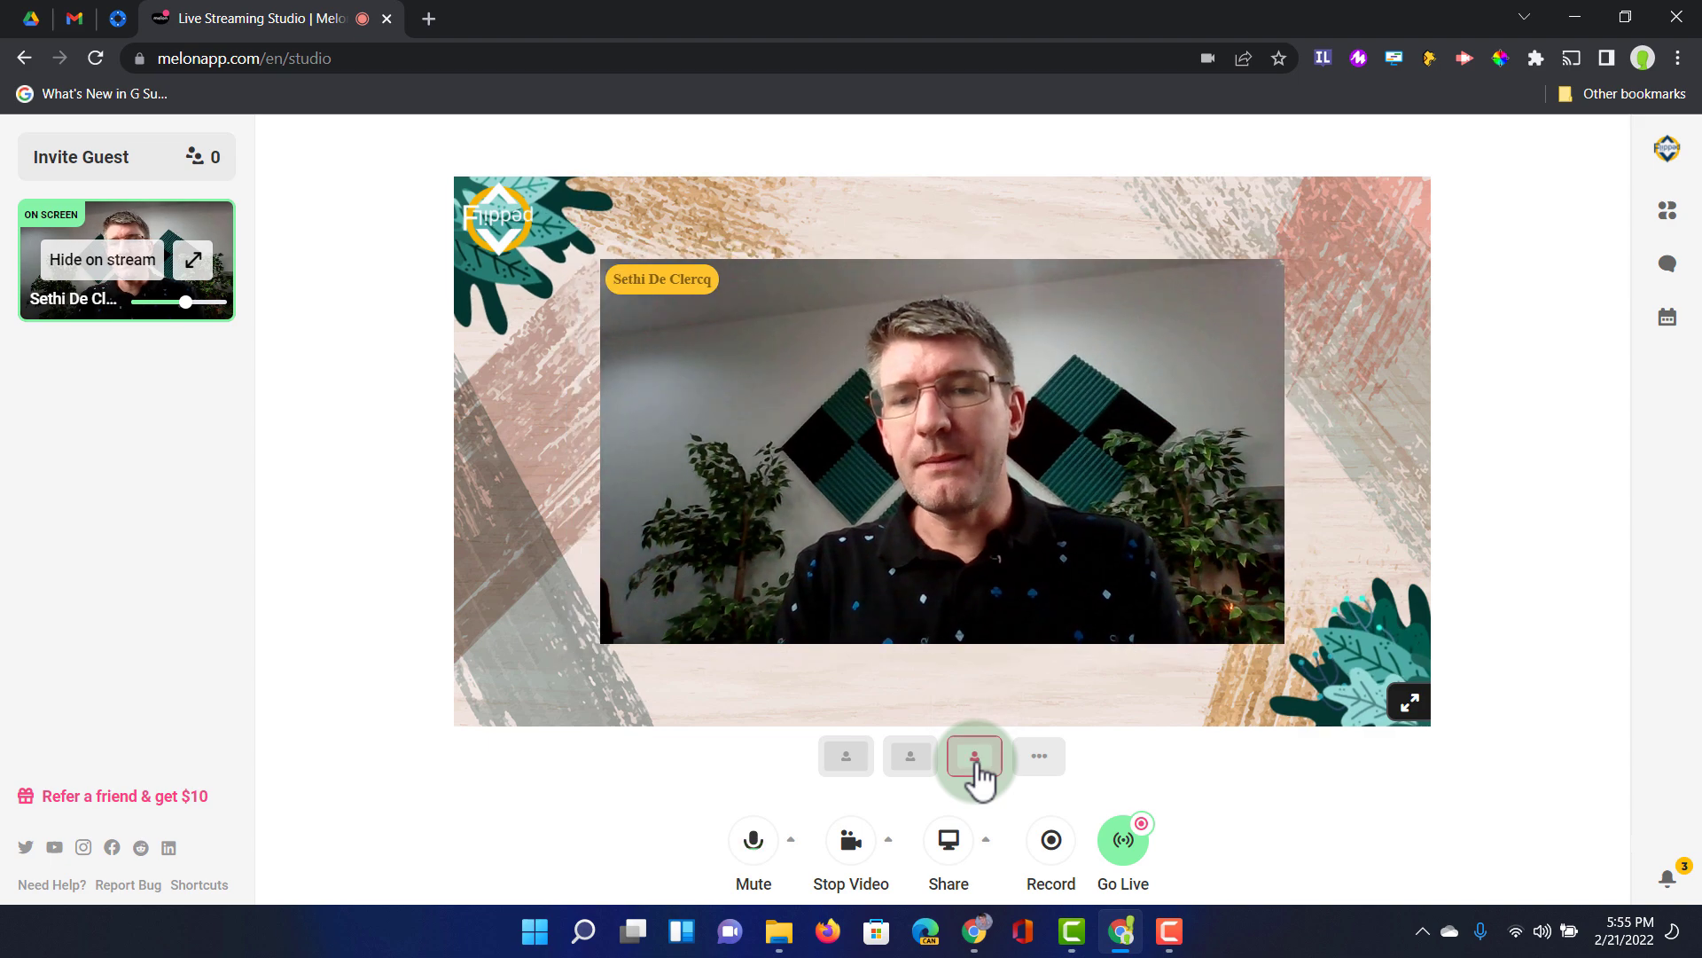
{"action": "left_click", "coordinate": [1040, 759]}
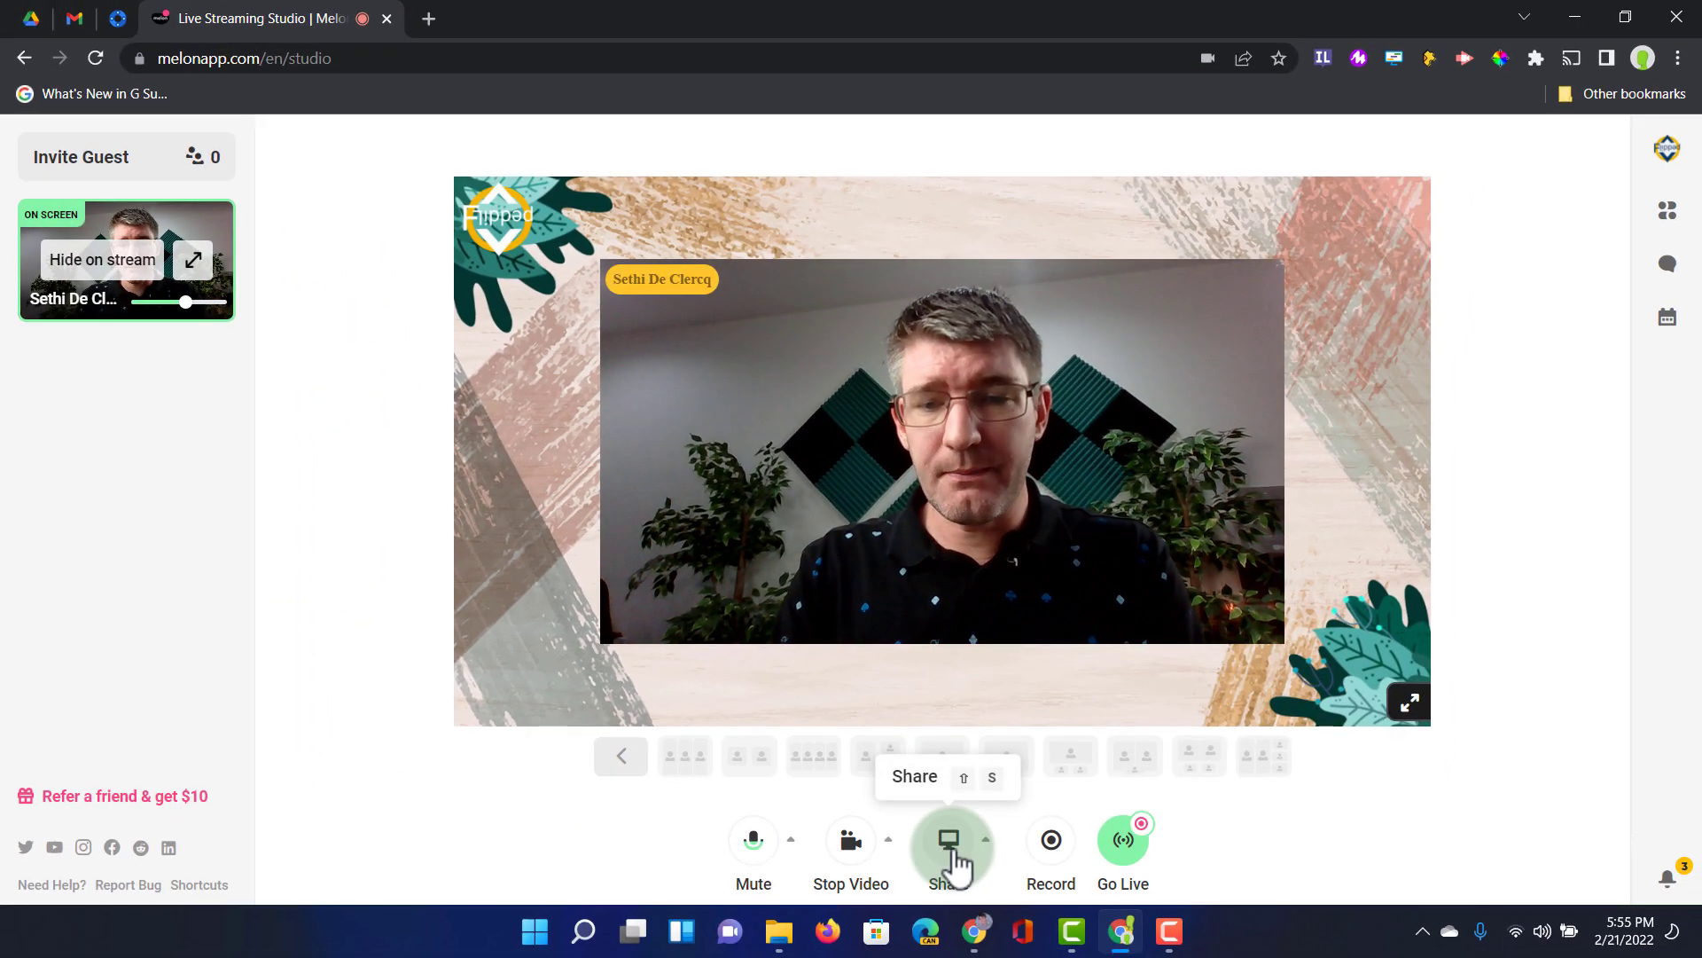
{"action": "left_click", "coordinate": [949, 843]}
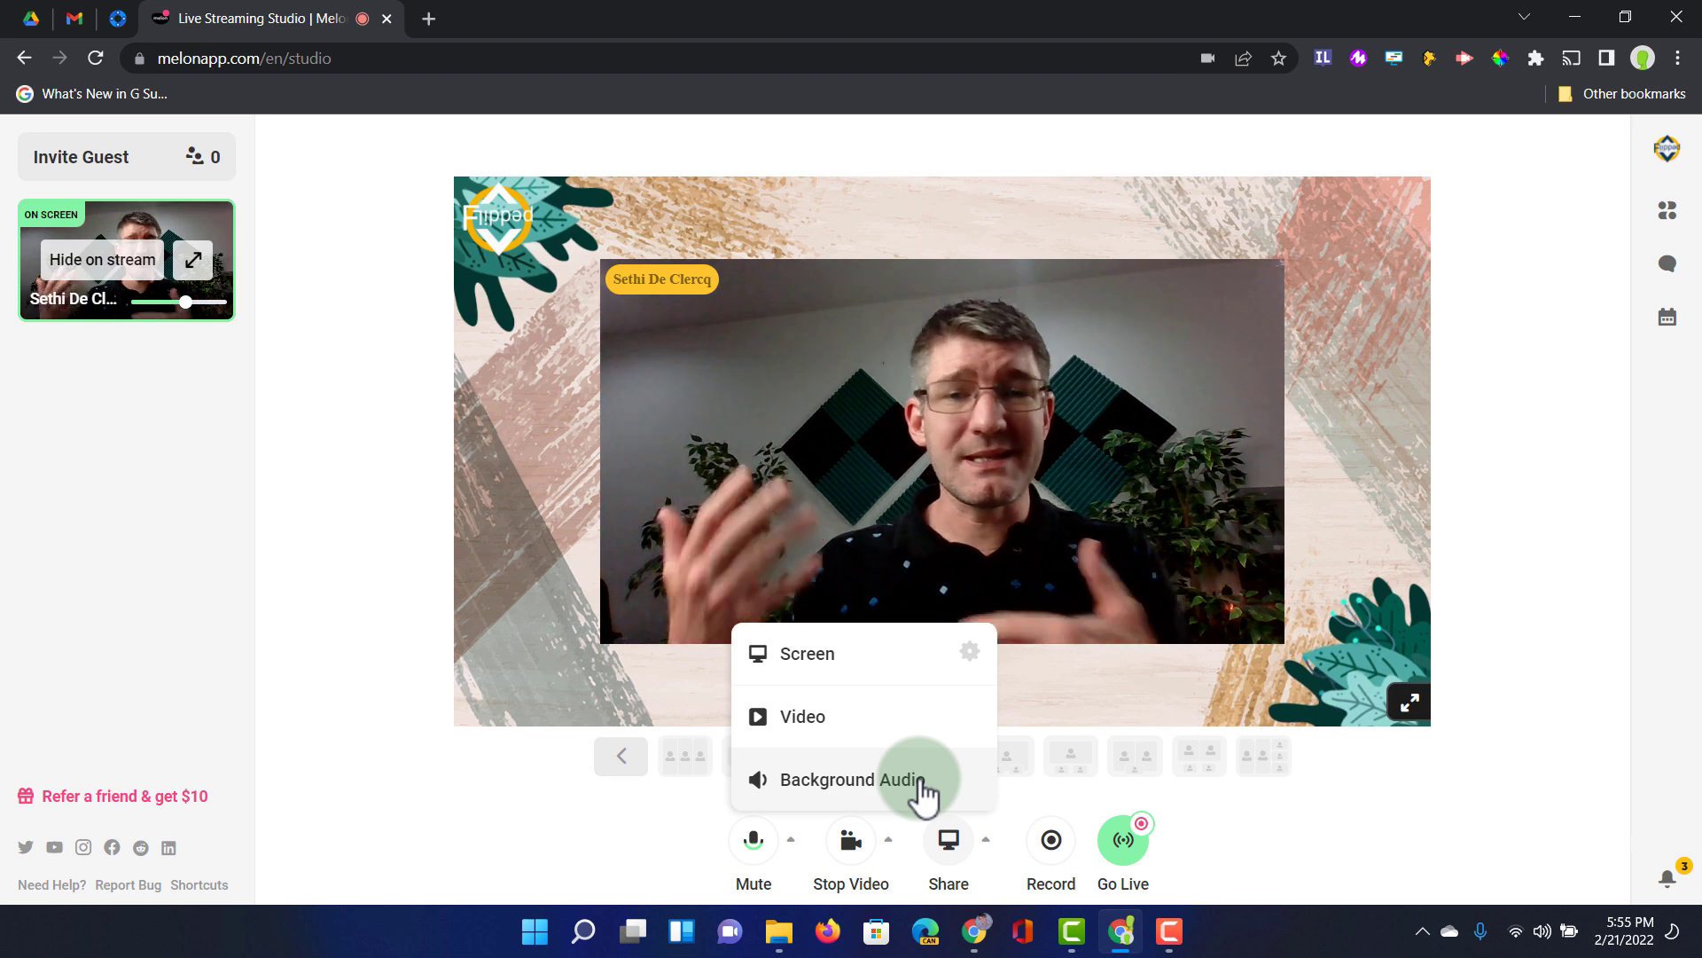
Share Flipped Video Wallpaper.mp4 as a video source, accepting the video-share warning
{"action": "left_click", "coordinate": [869, 729]}
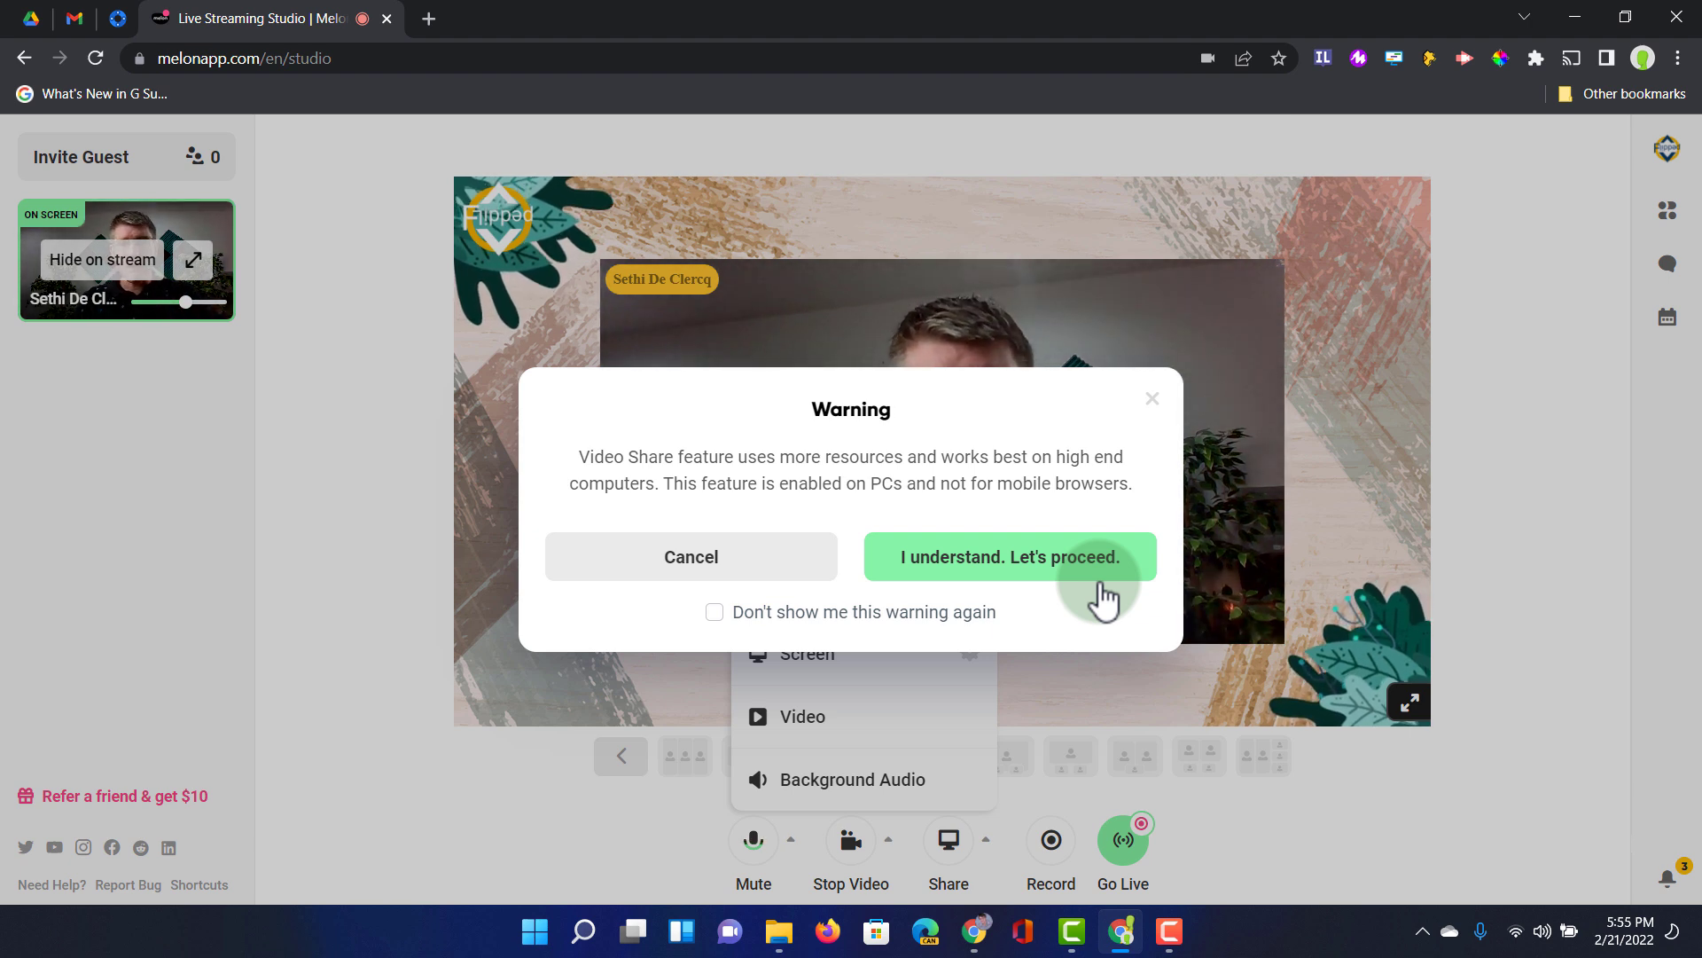
{"action": "left_click", "coordinate": [1009, 560]}
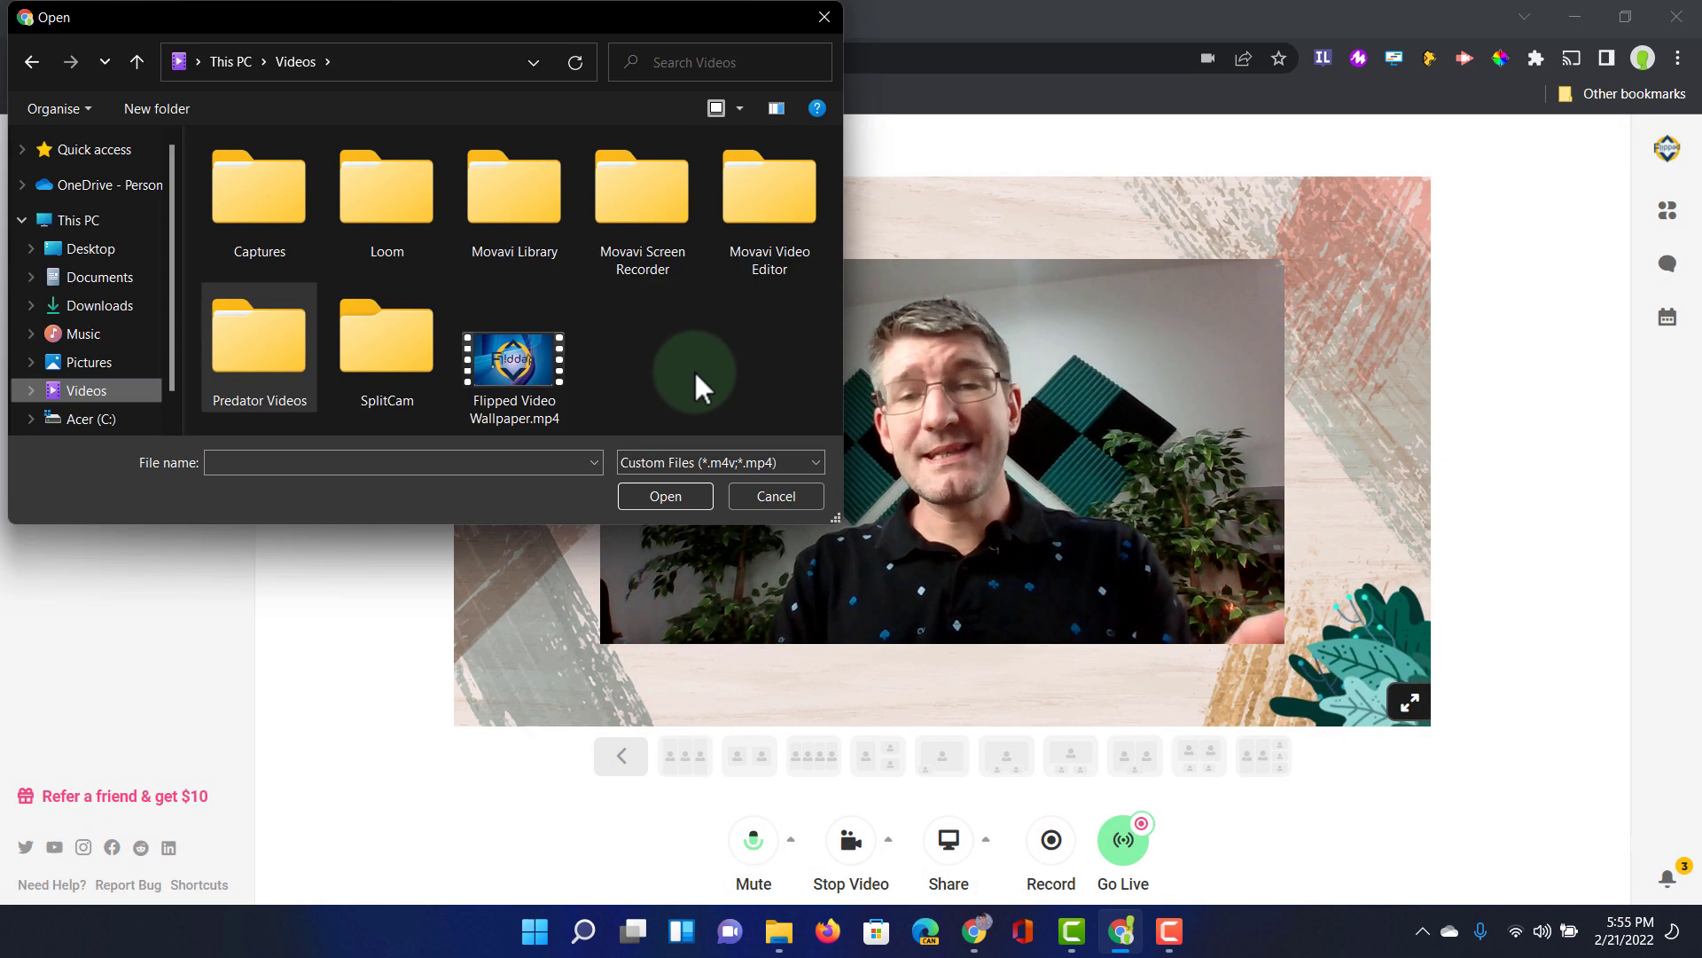
{"action": "double_click", "coordinate": [537, 365]}
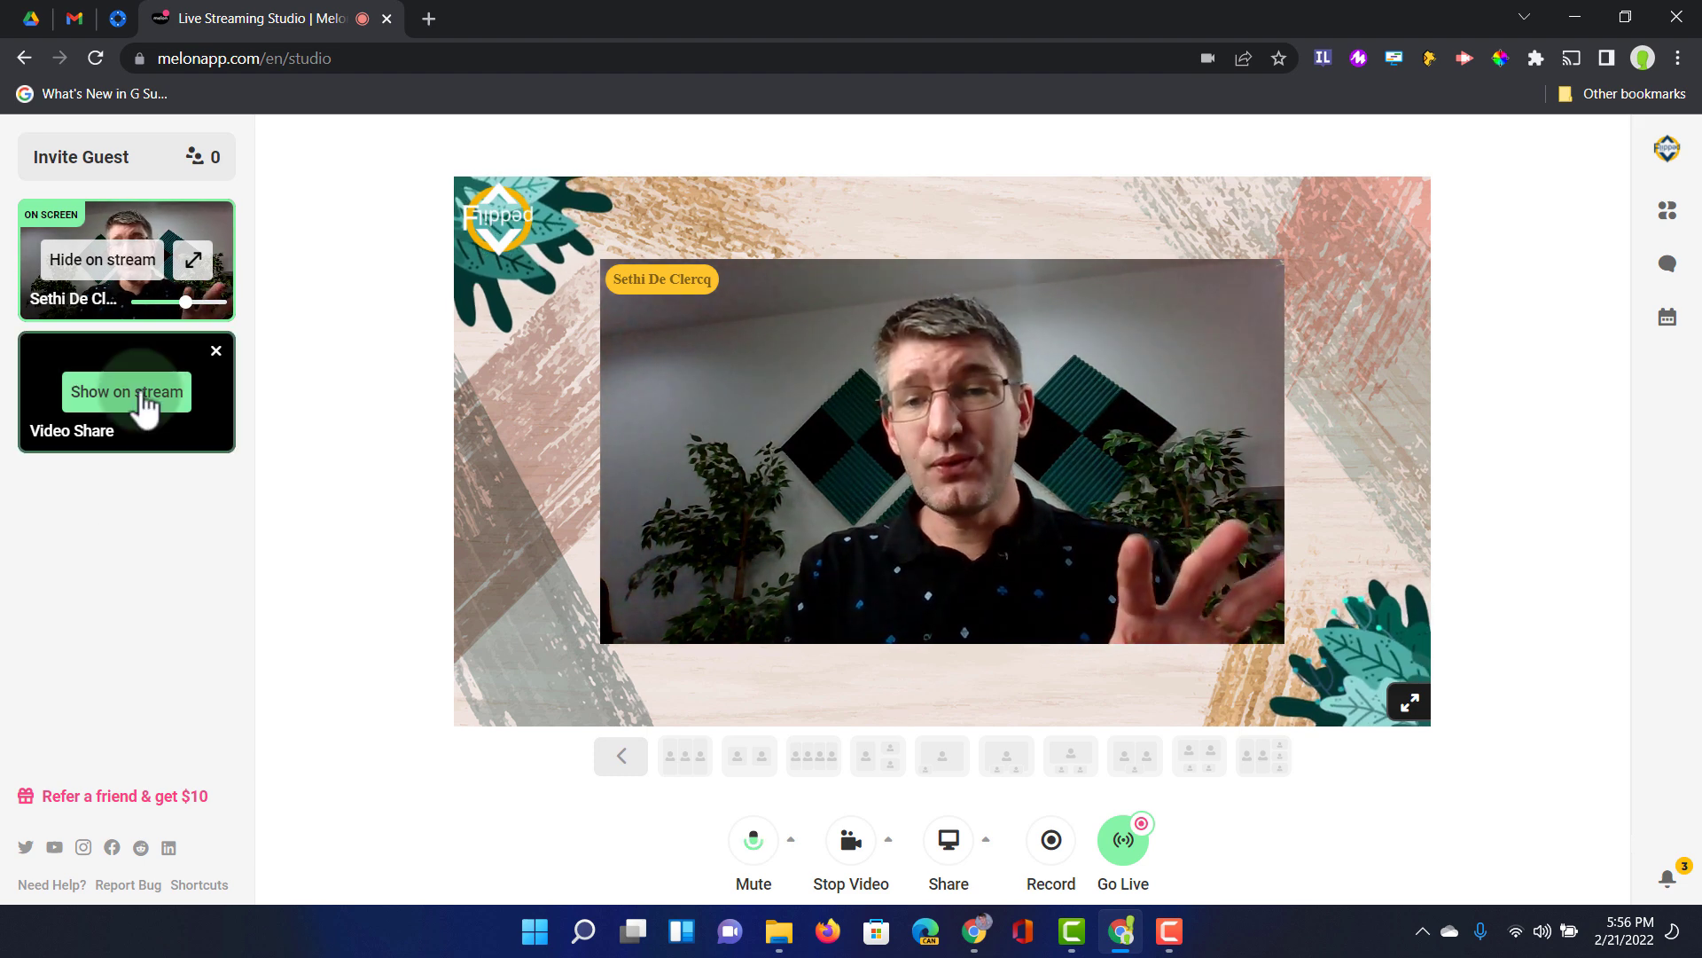
Put the shared video on stage, play it, and try the first video-and-camera layout
{"action": "left_click", "coordinate": [142, 393]}
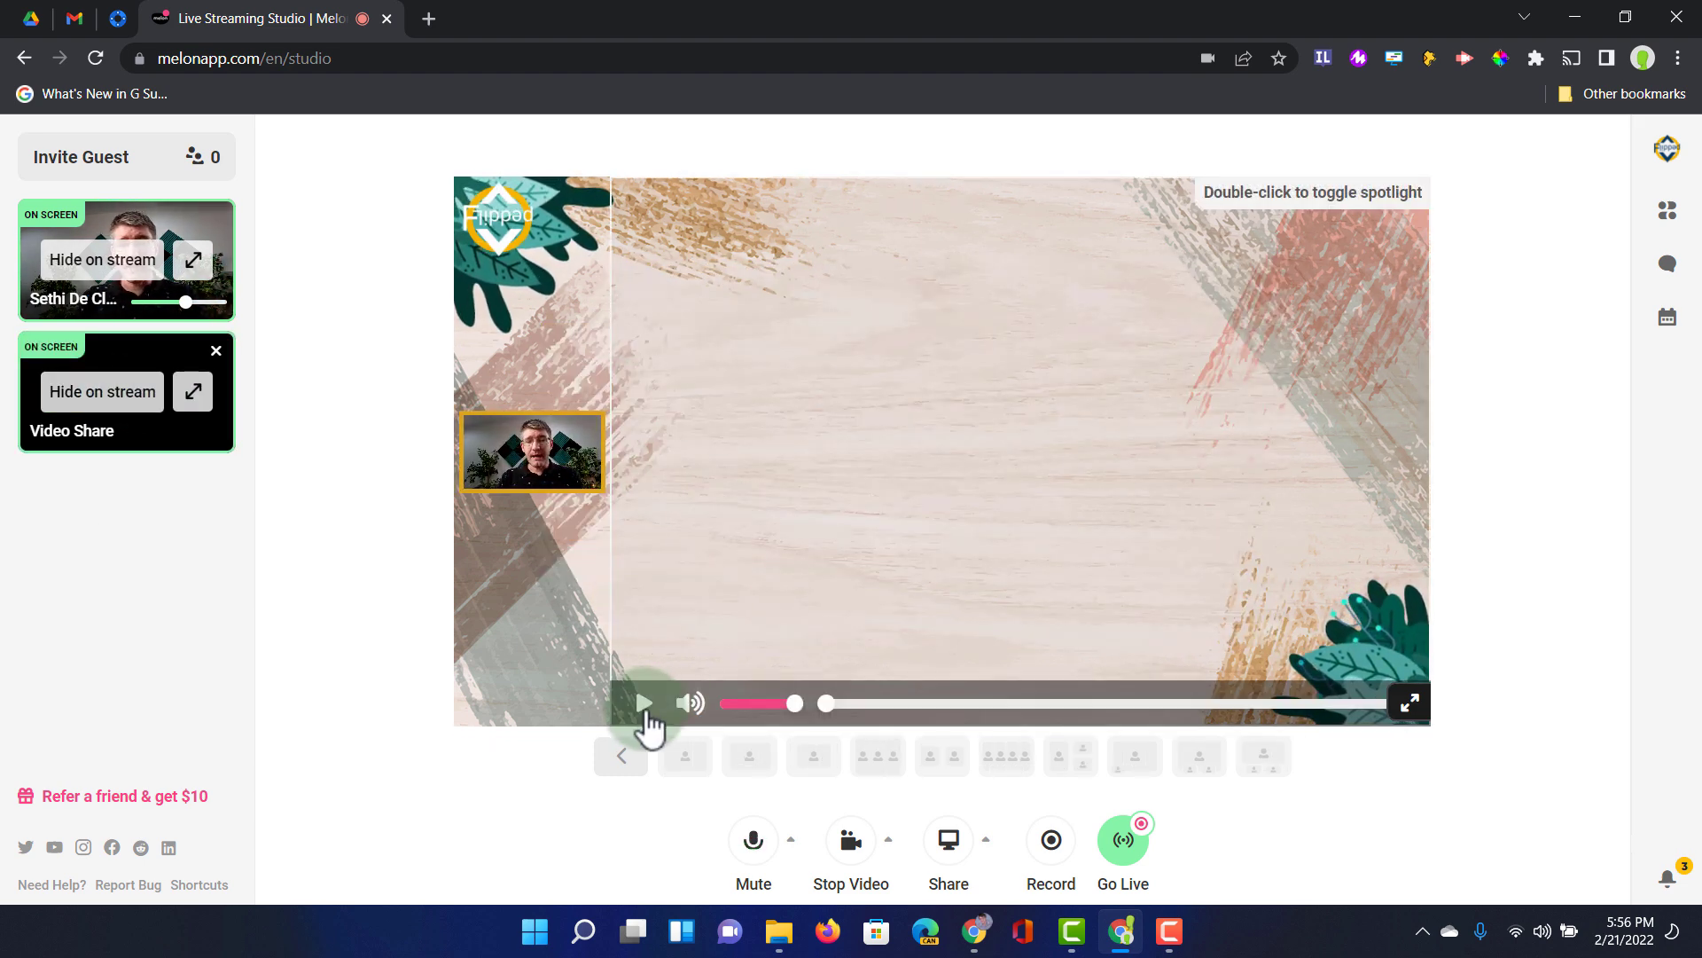
{"action": "left_click", "coordinate": [645, 705]}
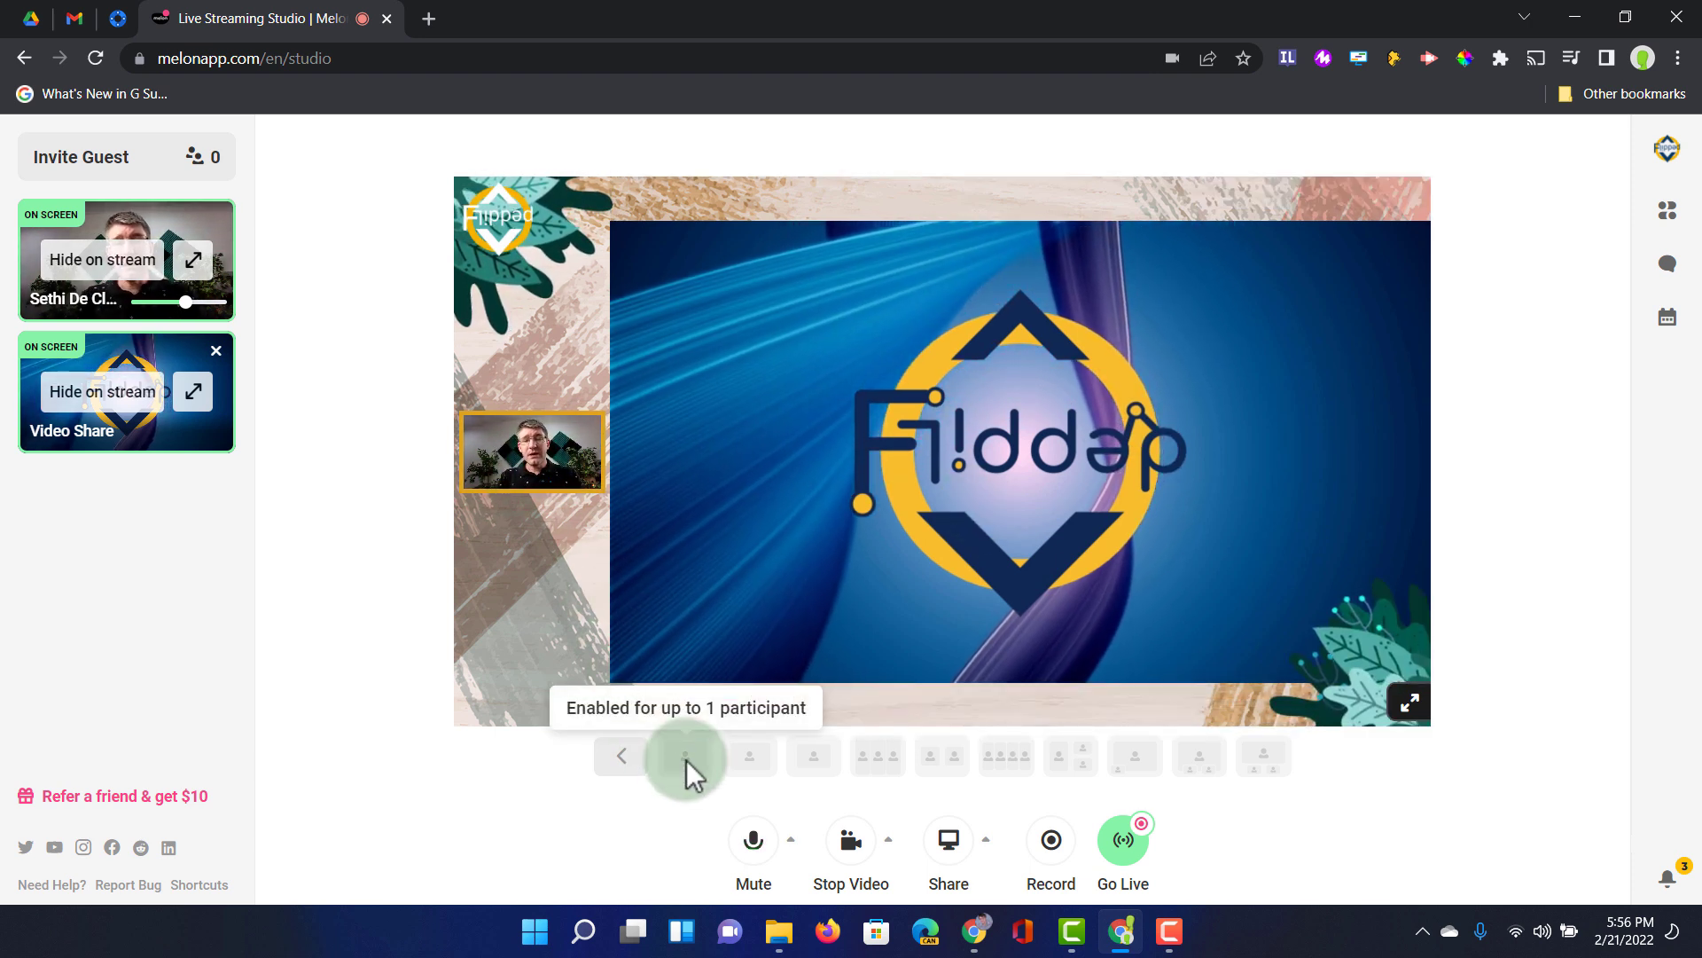
{"action": "left_click", "coordinate": [621, 759]}
{"action": "left_click", "coordinate": [721, 754]}
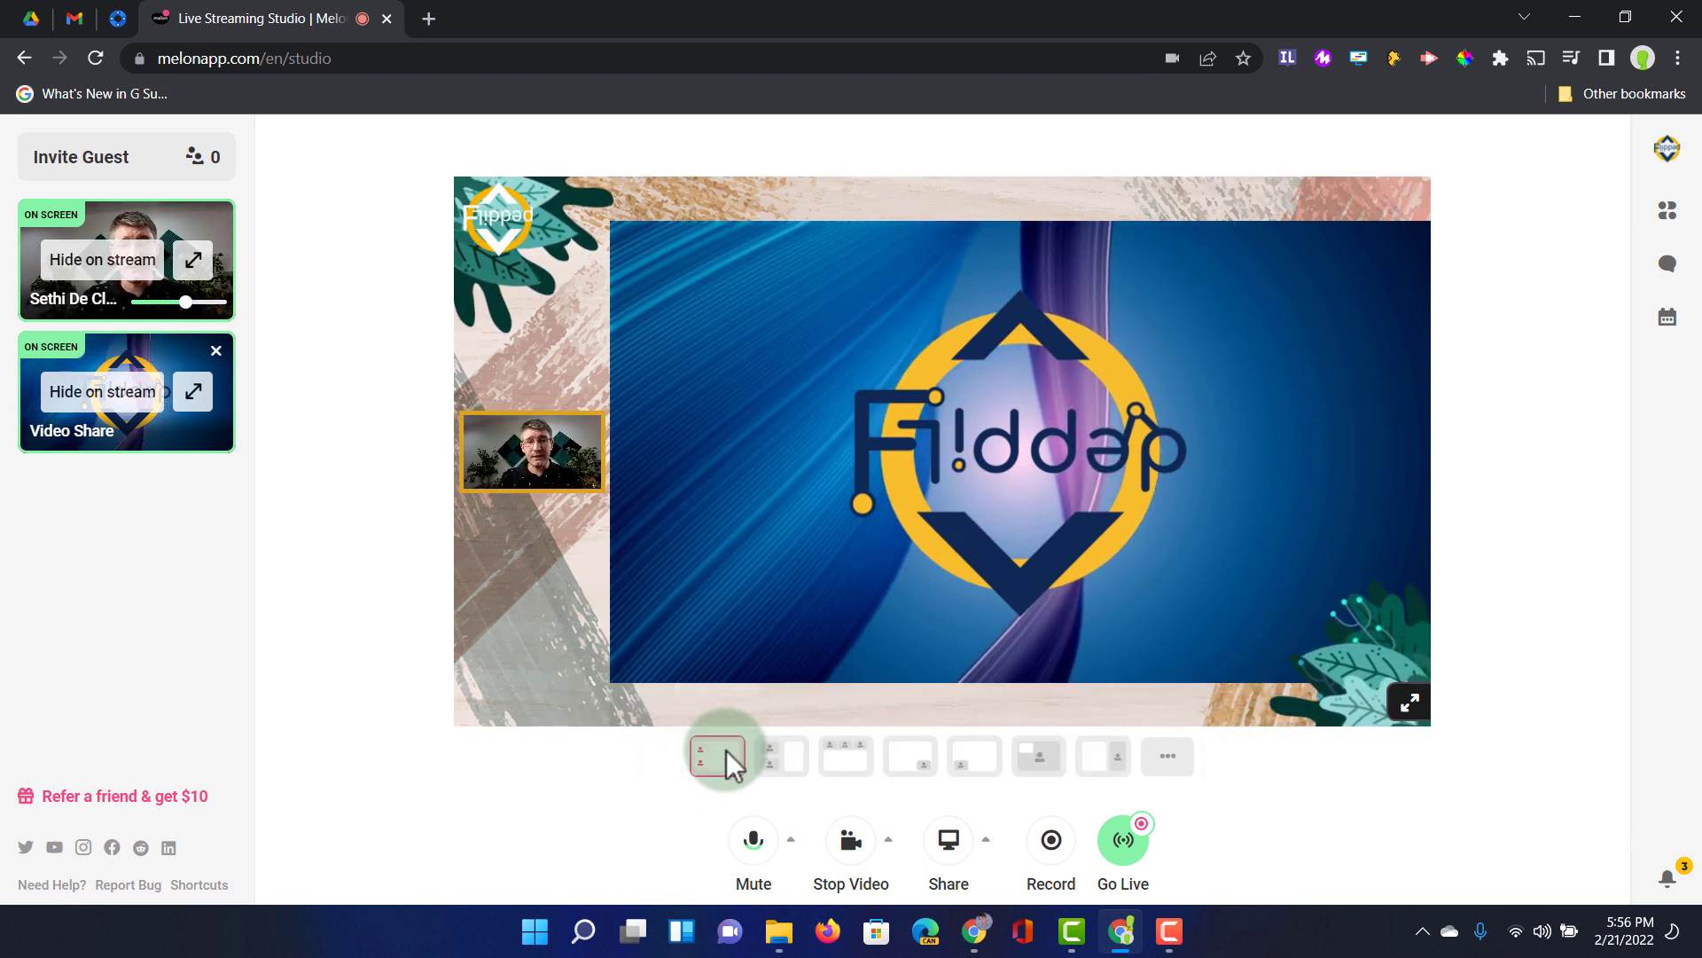
Toggle the webcam off and on, spotlight it full-frame, and take the shared video off stage
{"action": "left_click", "coordinate": [99, 275]}
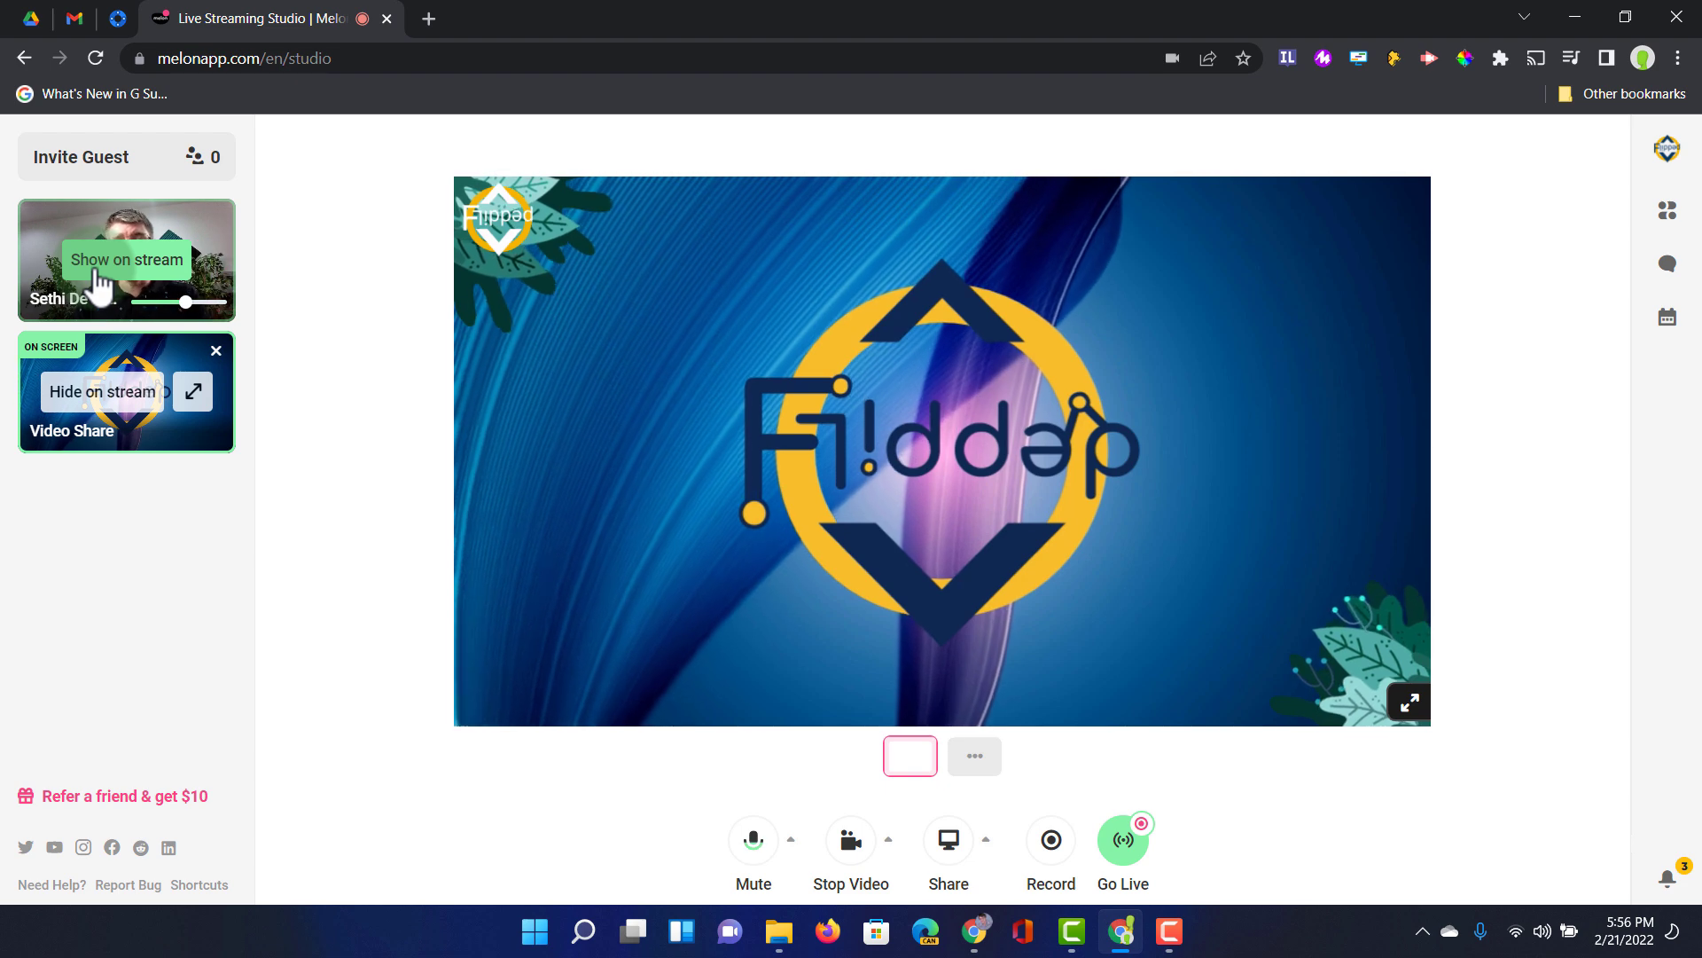
{"action": "left_click", "coordinate": [99, 275]}
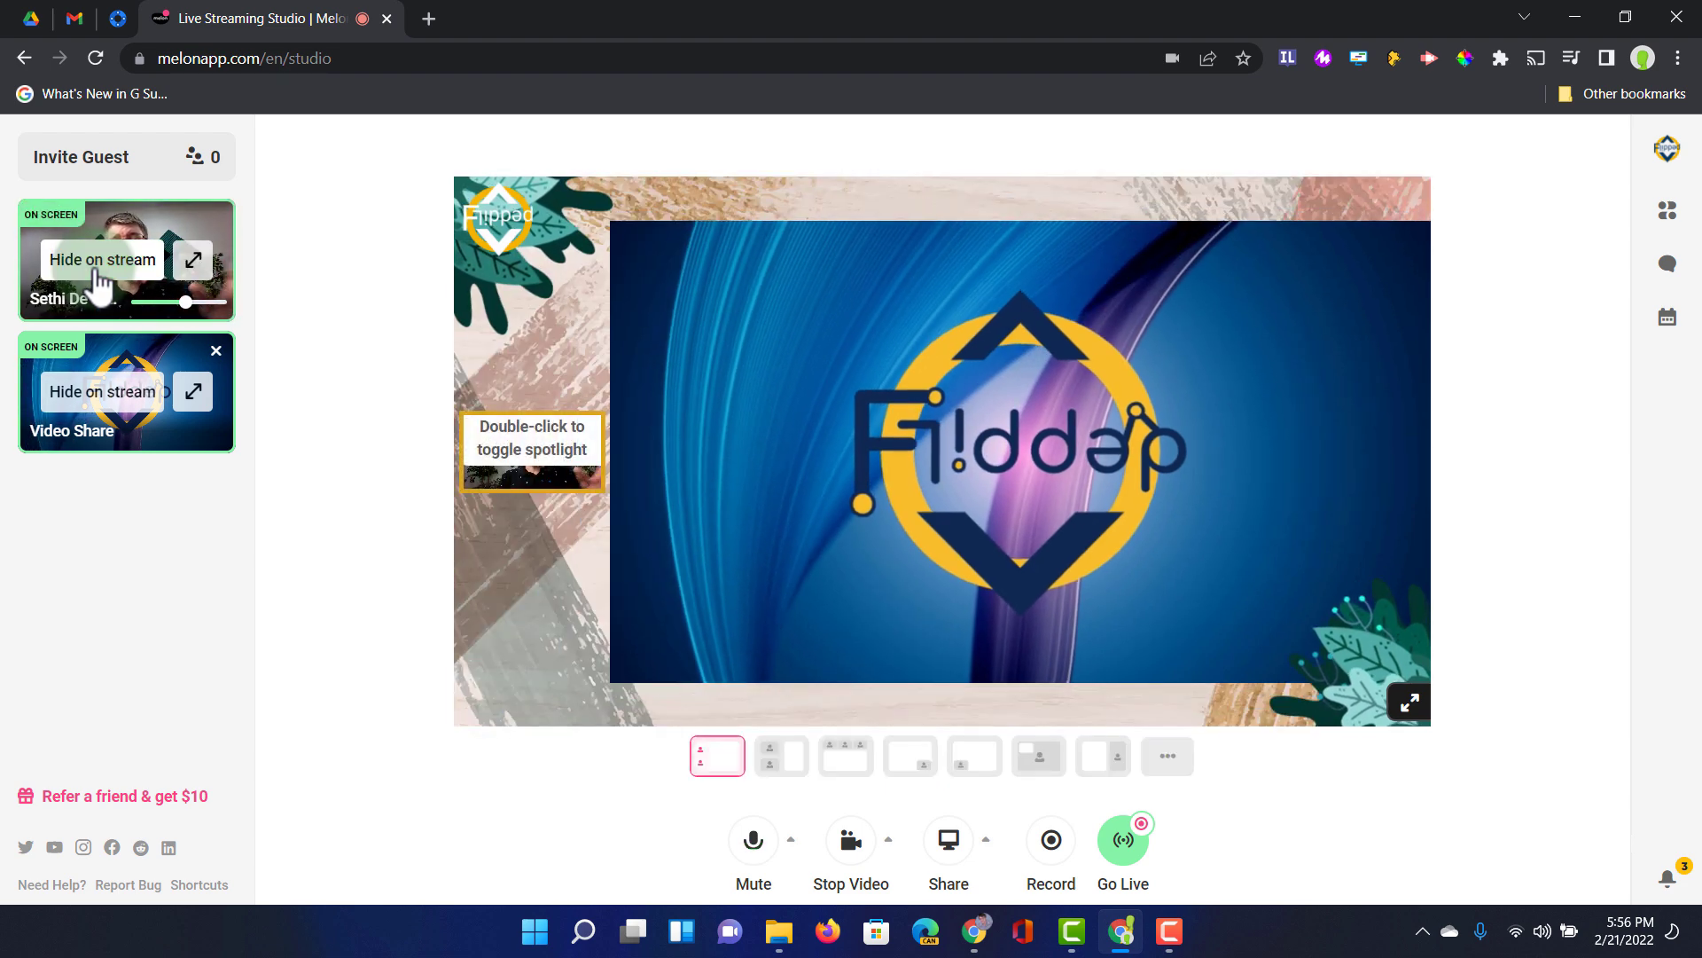
{"action": "double_click", "coordinate": [537, 462]}
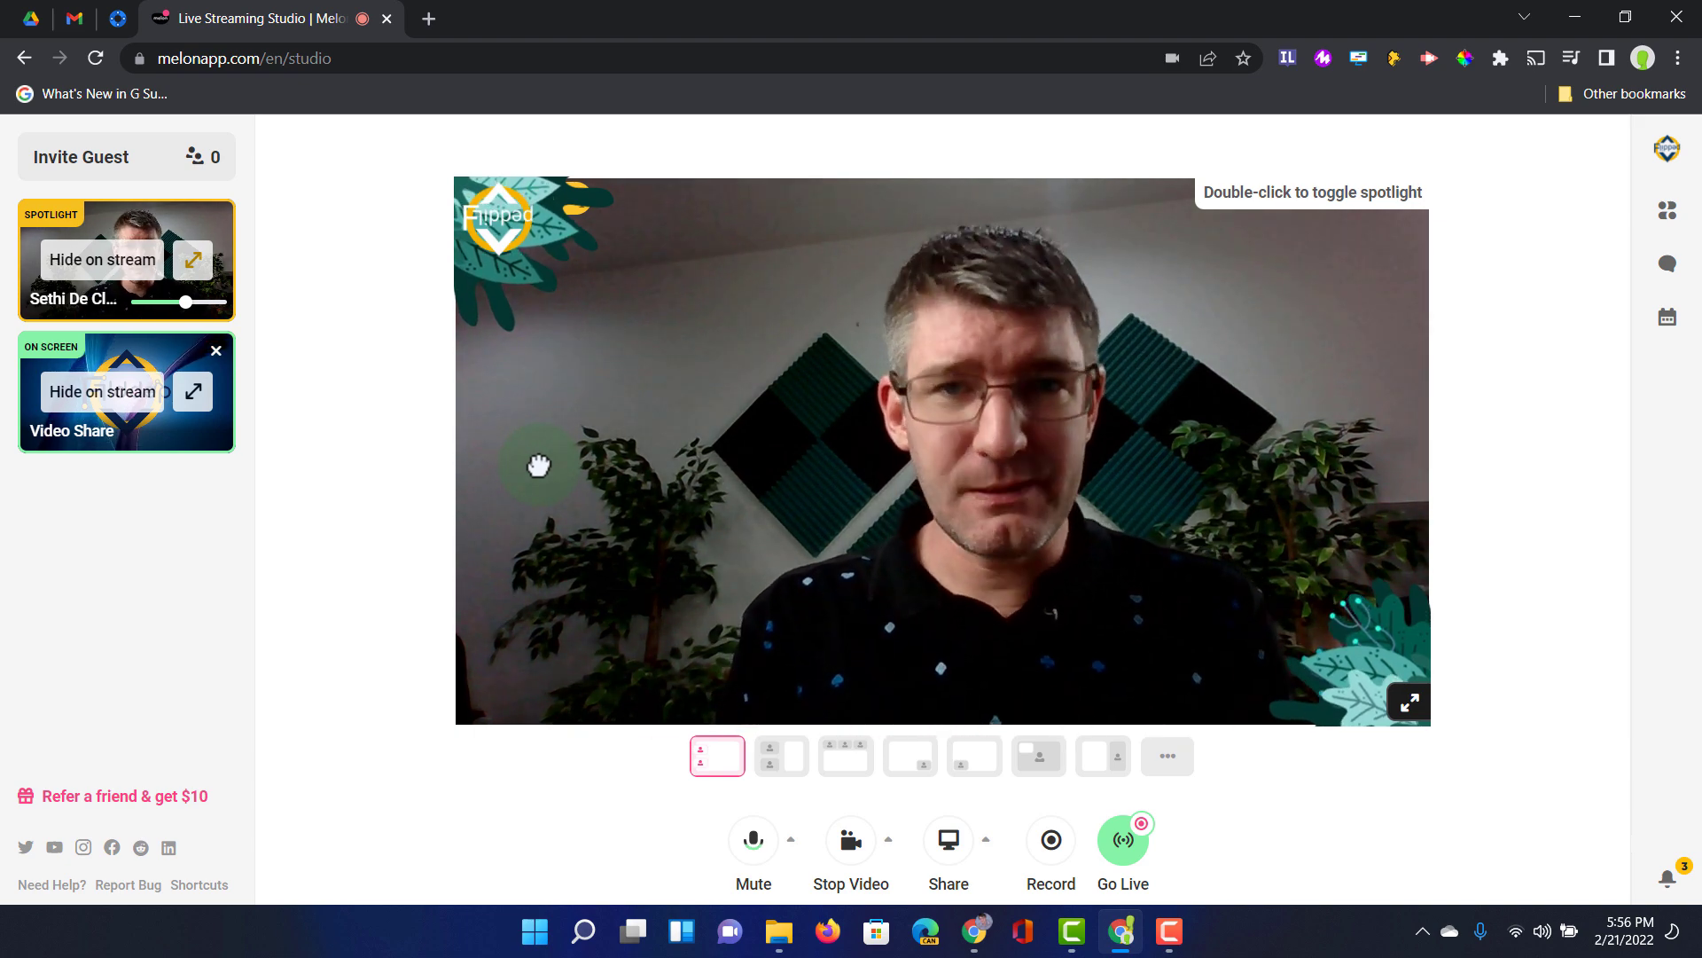
{"action": "left_click", "coordinate": [127, 397]}
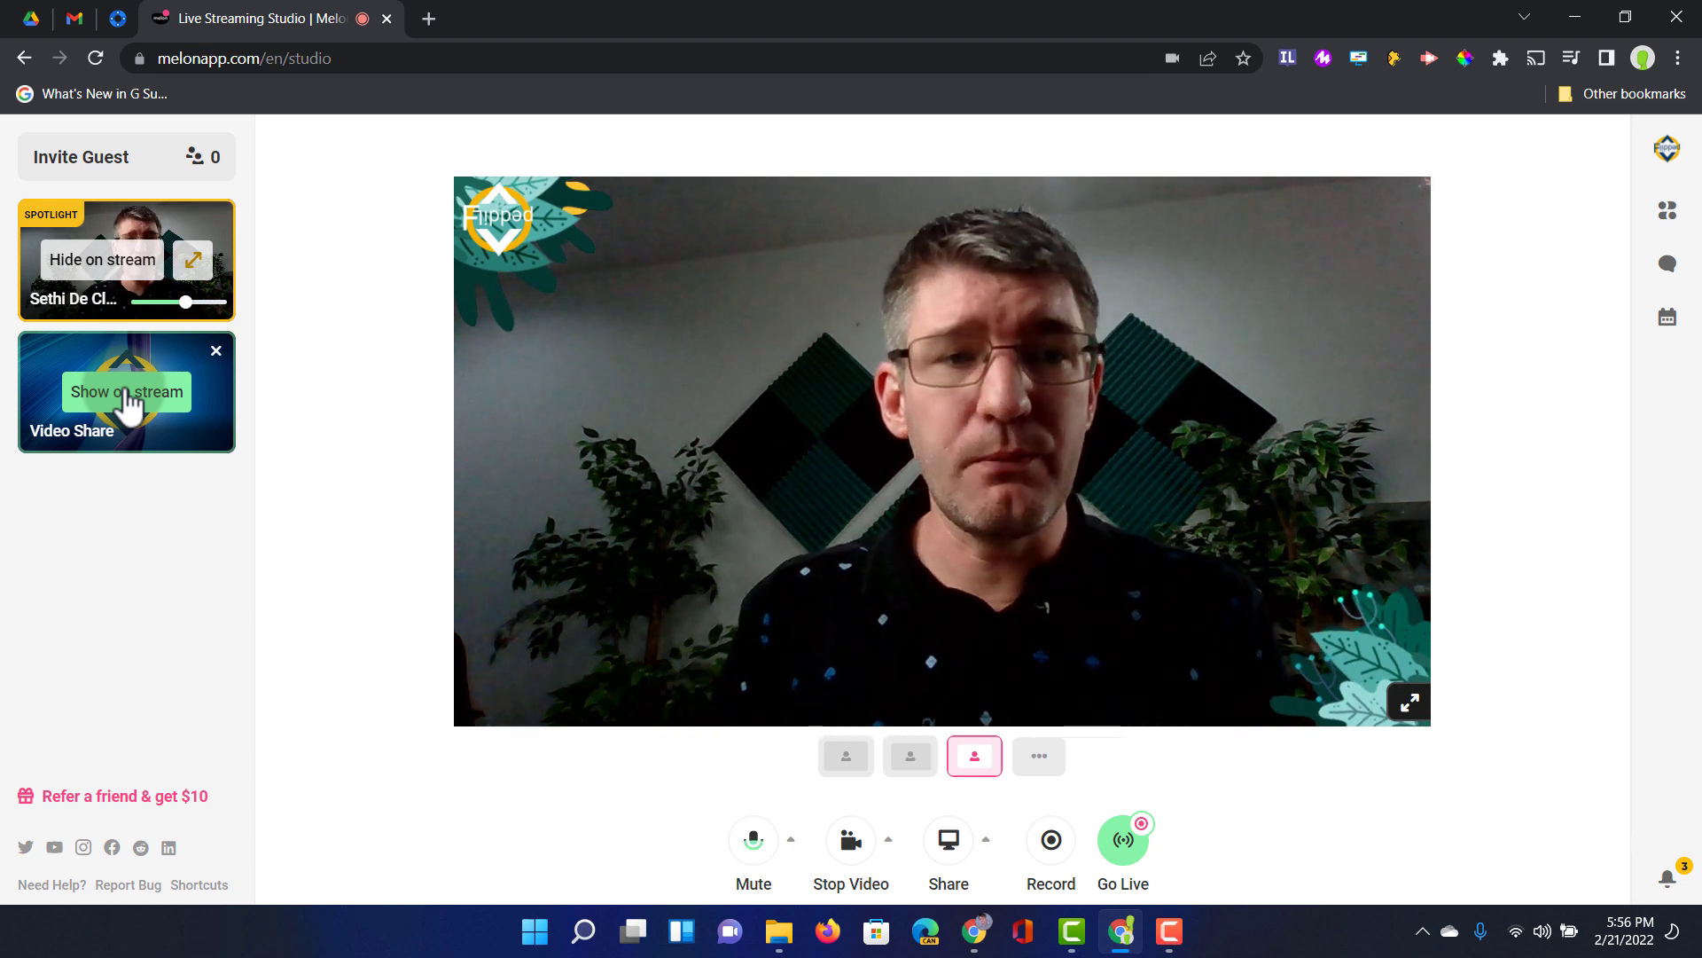
{"action": "left_click", "coordinate": [104, 167]}
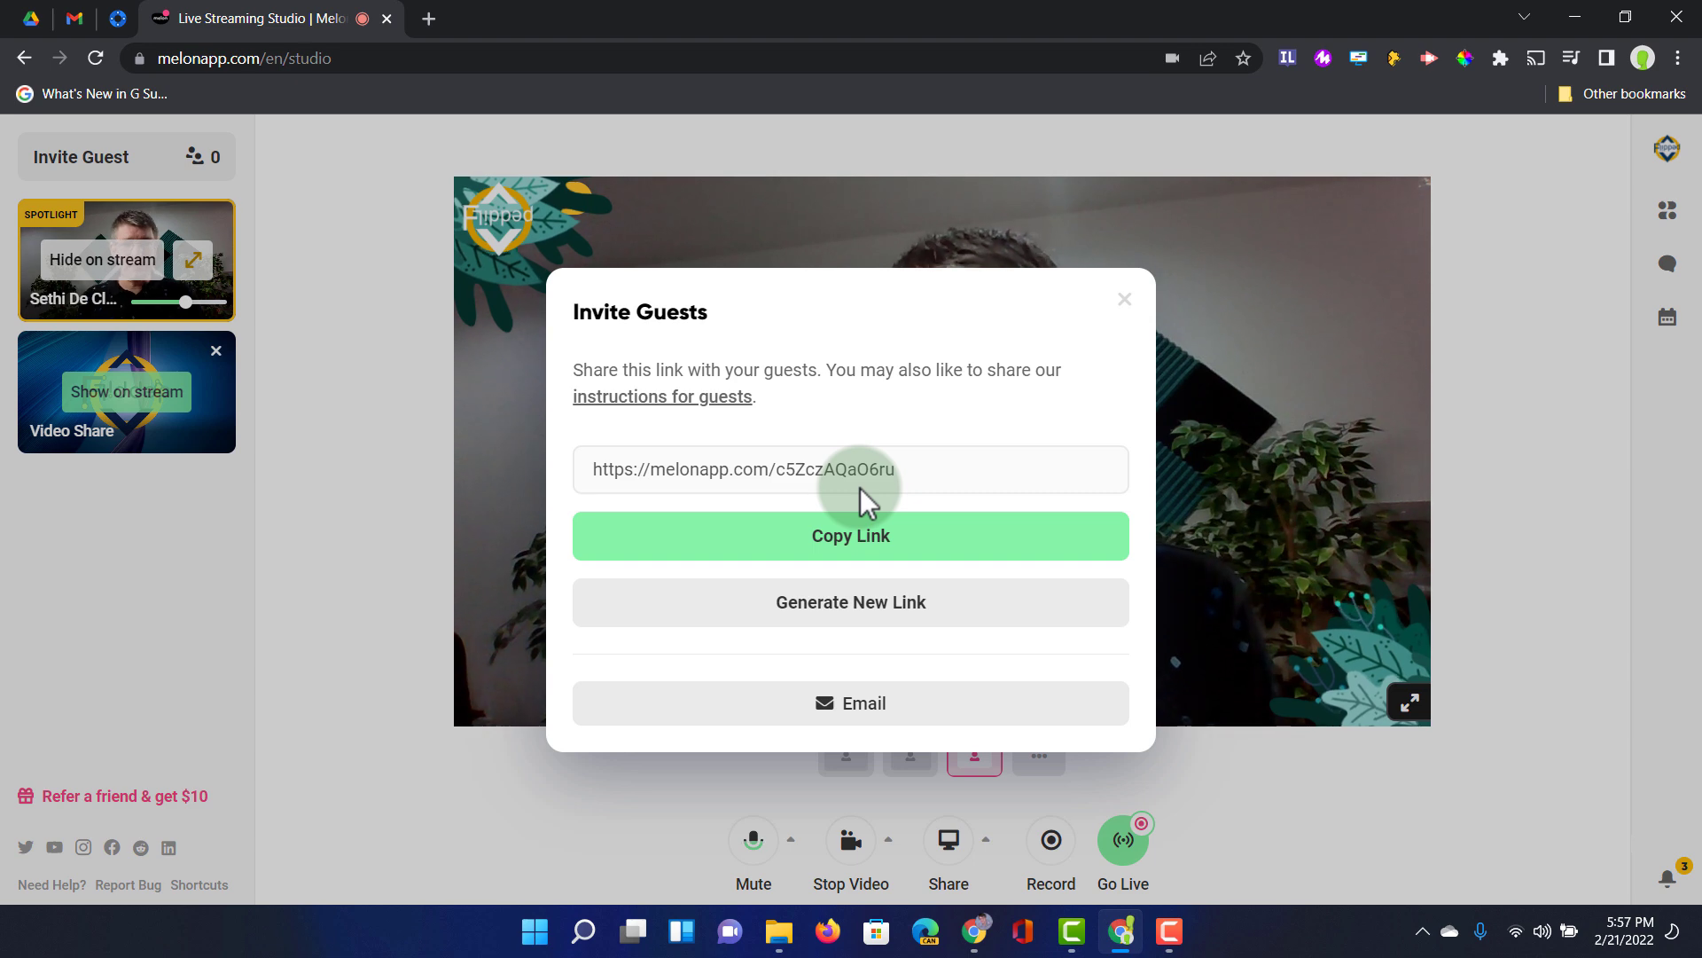
{"action": "left_click", "coordinate": [1124, 300]}
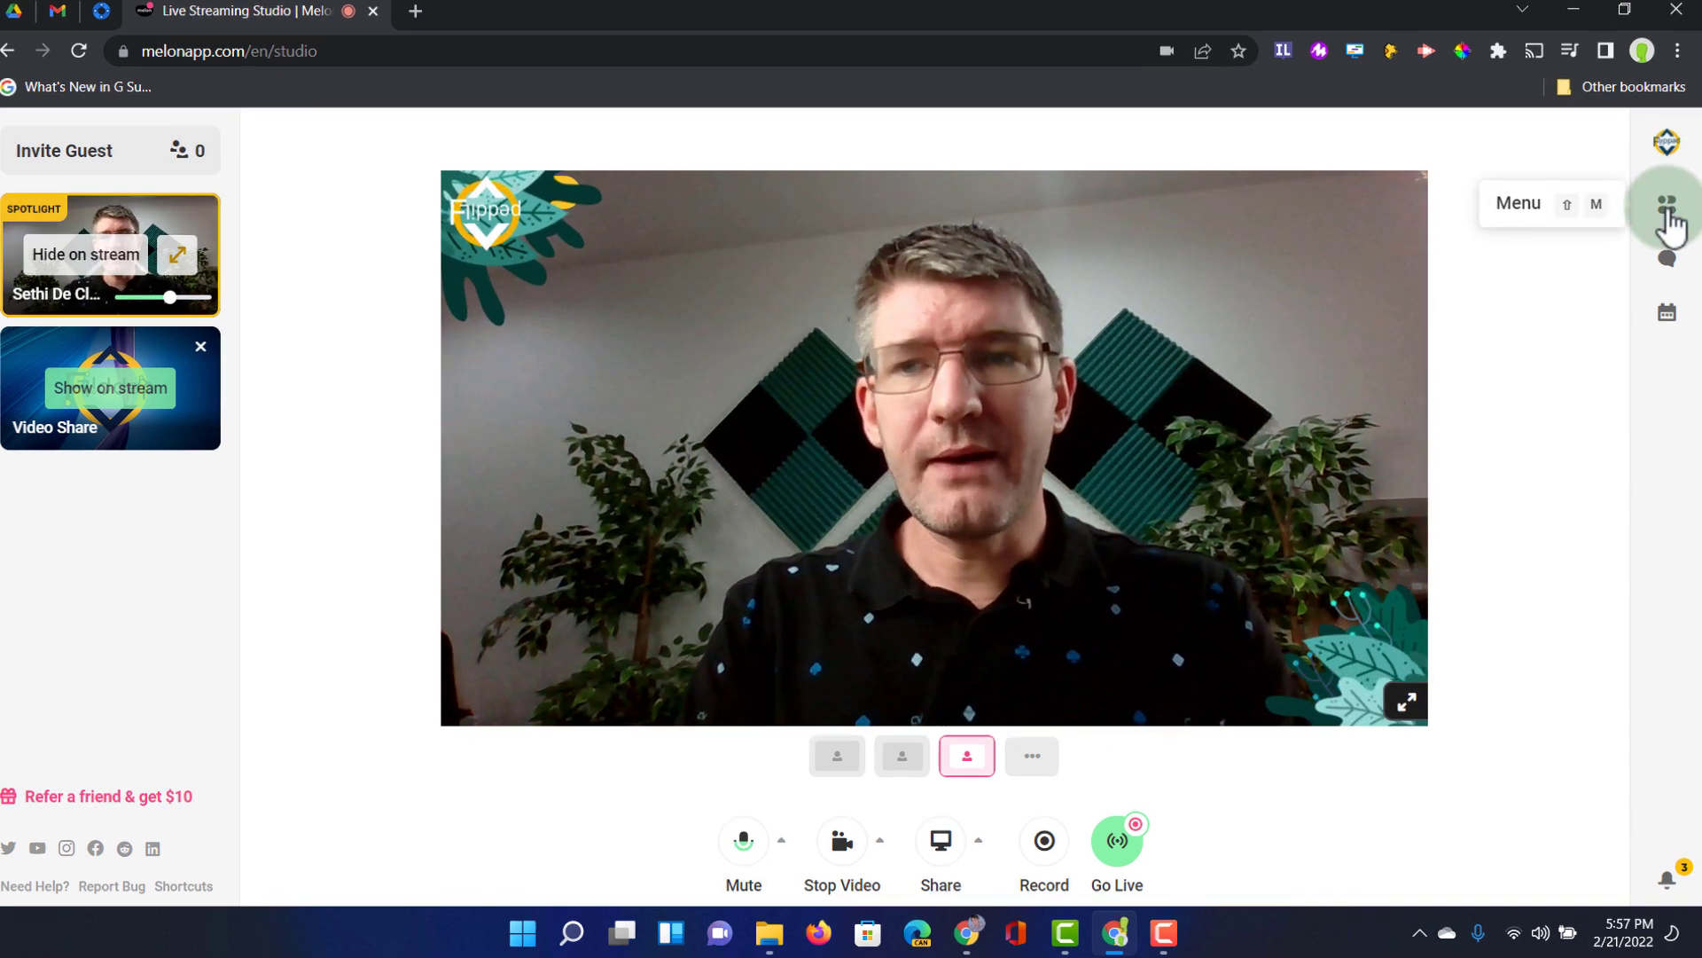
In Design theme settings, preview the purple theme, then pick the cream theme
{"action": "left_click", "coordinate": [1668, 217]}
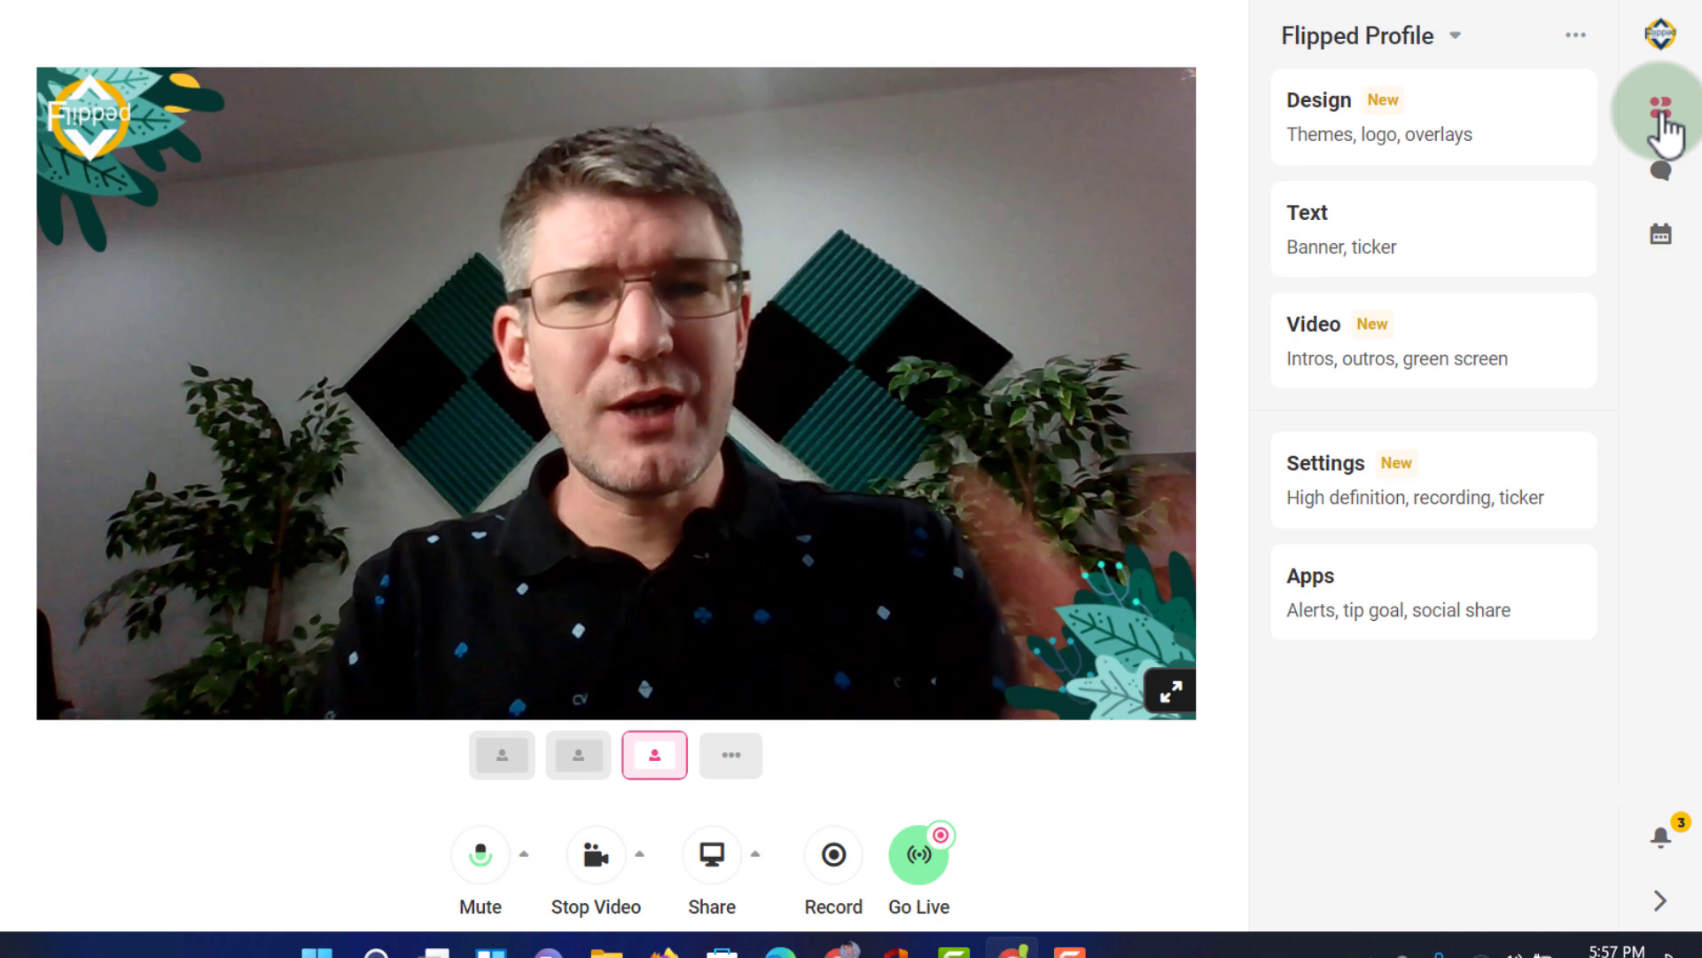
{"action": "left_click", "coordinate": [1416, 133]}
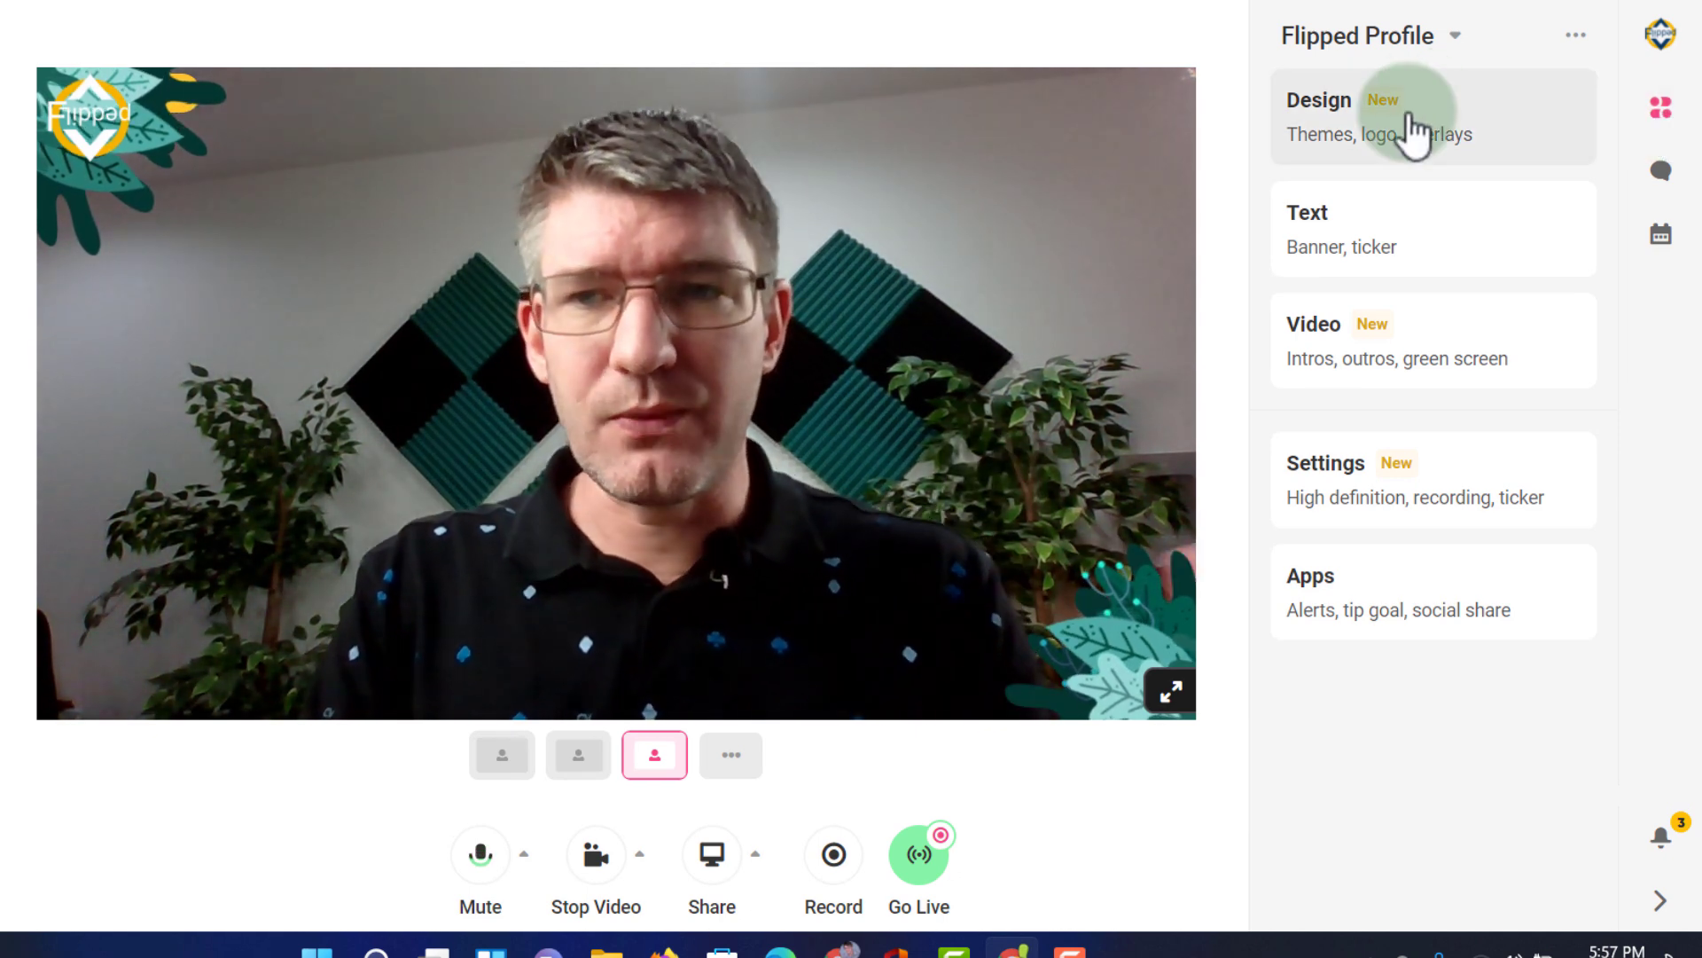
{"action": "left_click", "coordinate": [1410, 624]}
{"action": "scroll", "coordinate": [1410, 624], "scroll_direction": "down", "scroll_amount": 3}
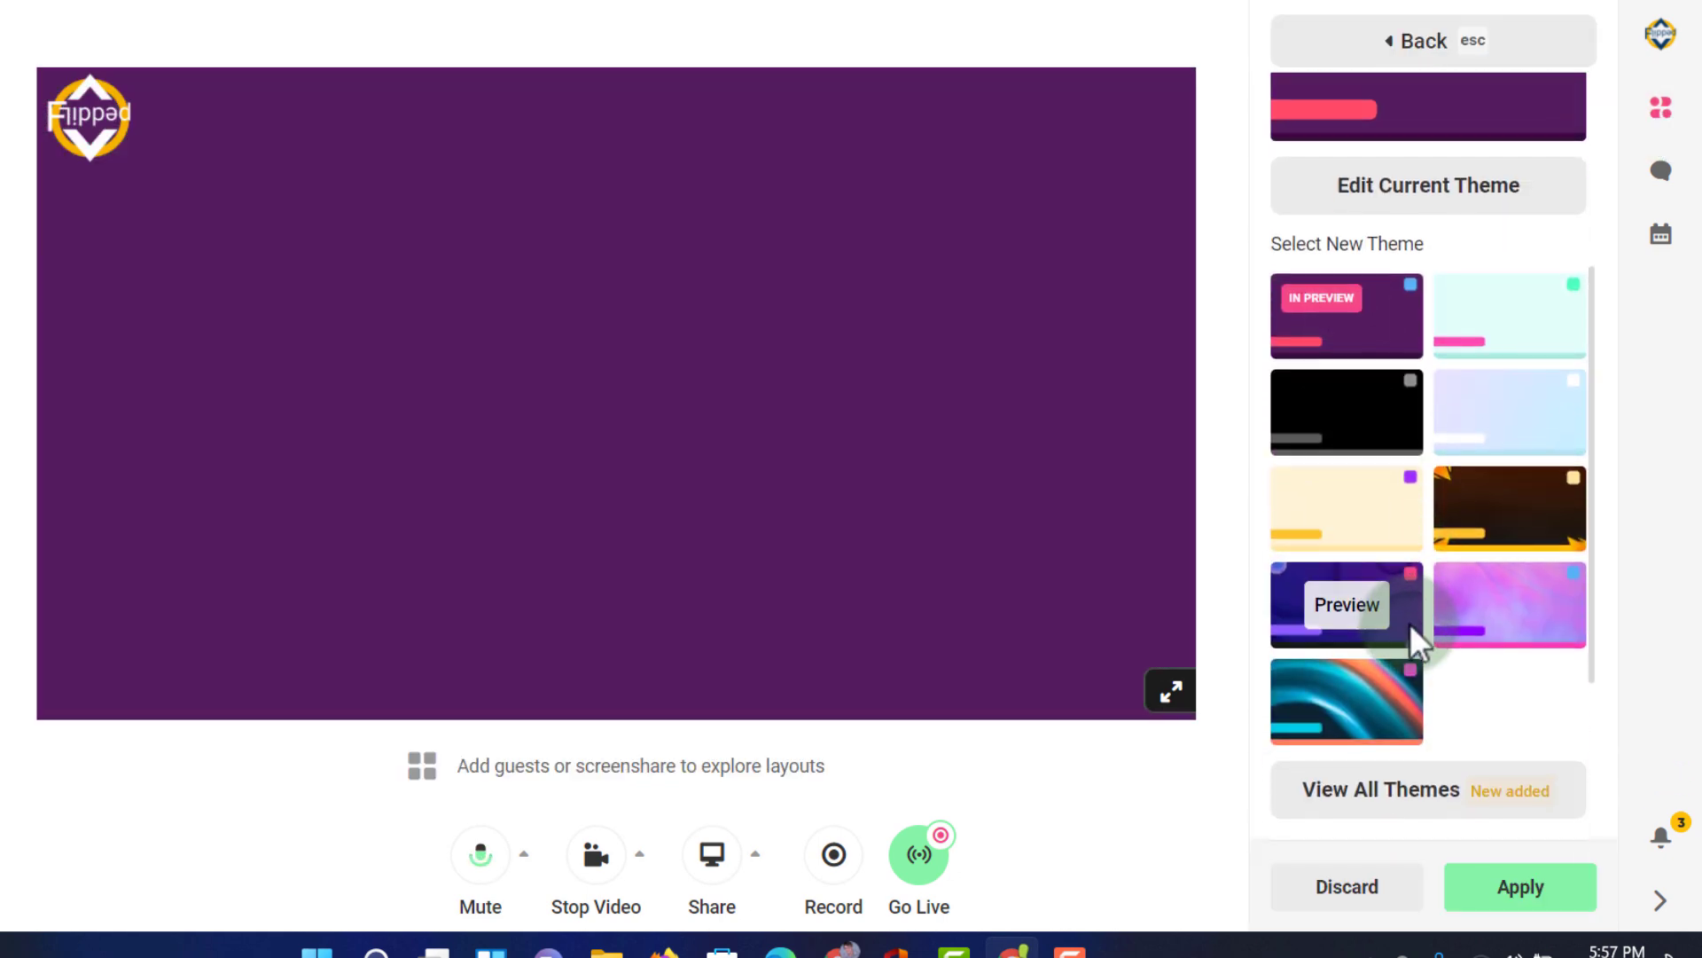
{"action": "left_click", "coordinate": [1363, 522]}
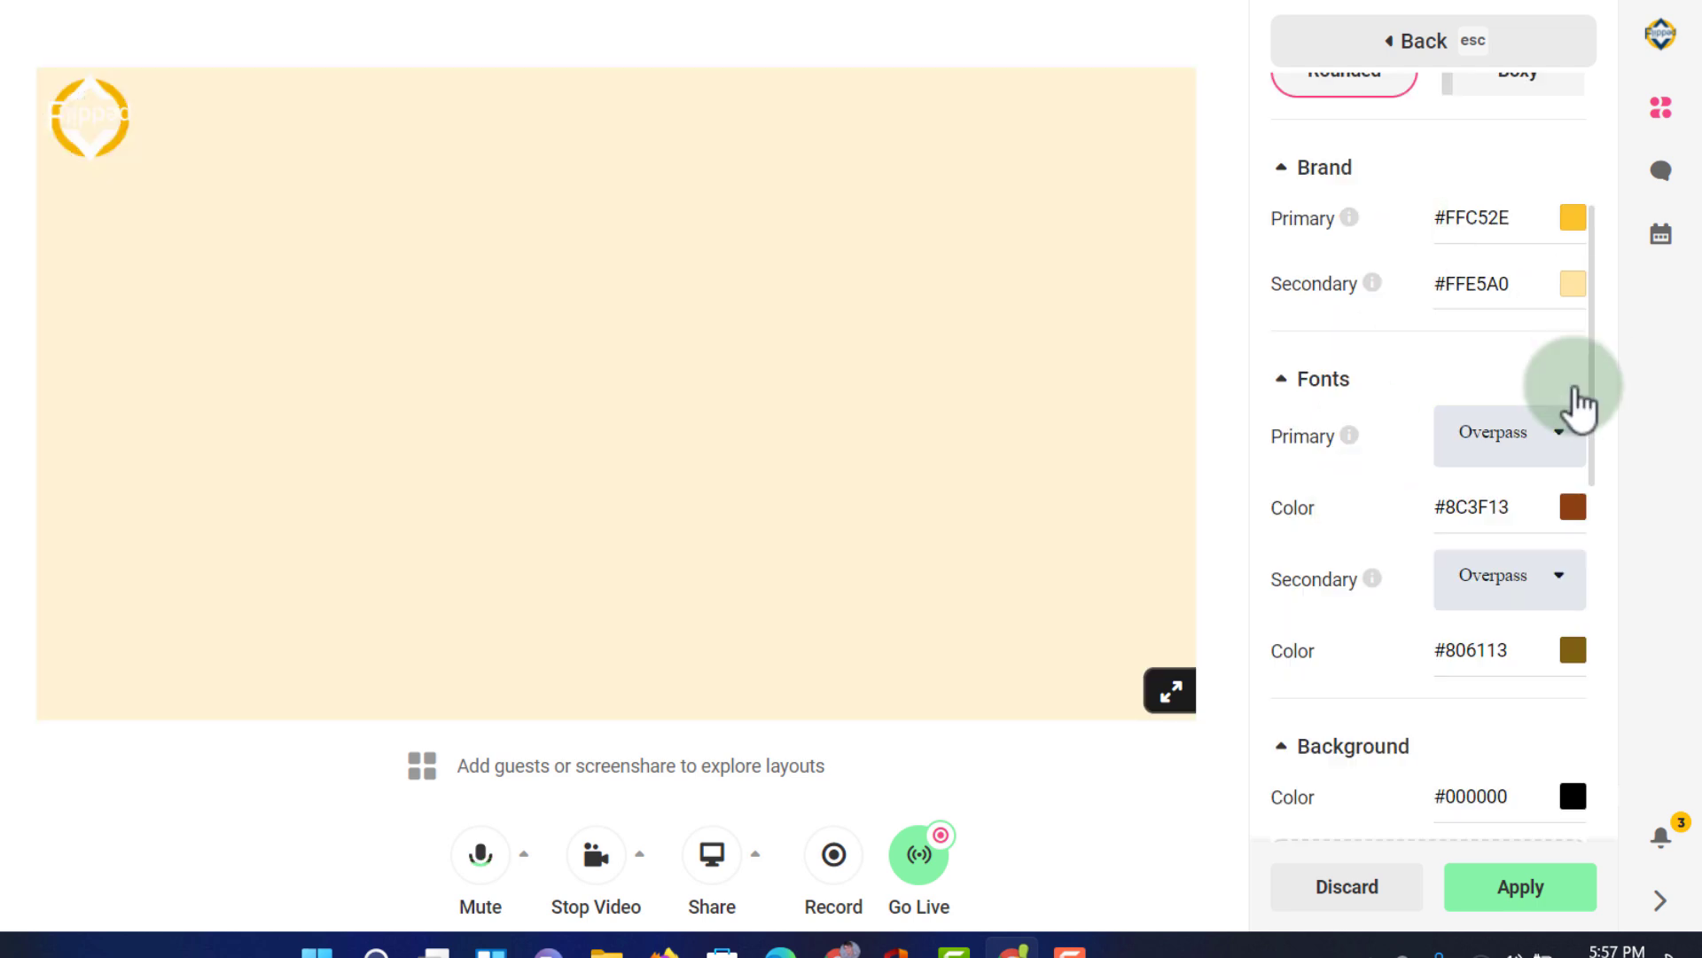
{"action": "scroll", "coordinate": [1524, 338], "scroll_direction": "up", "scroll_amount": 2}
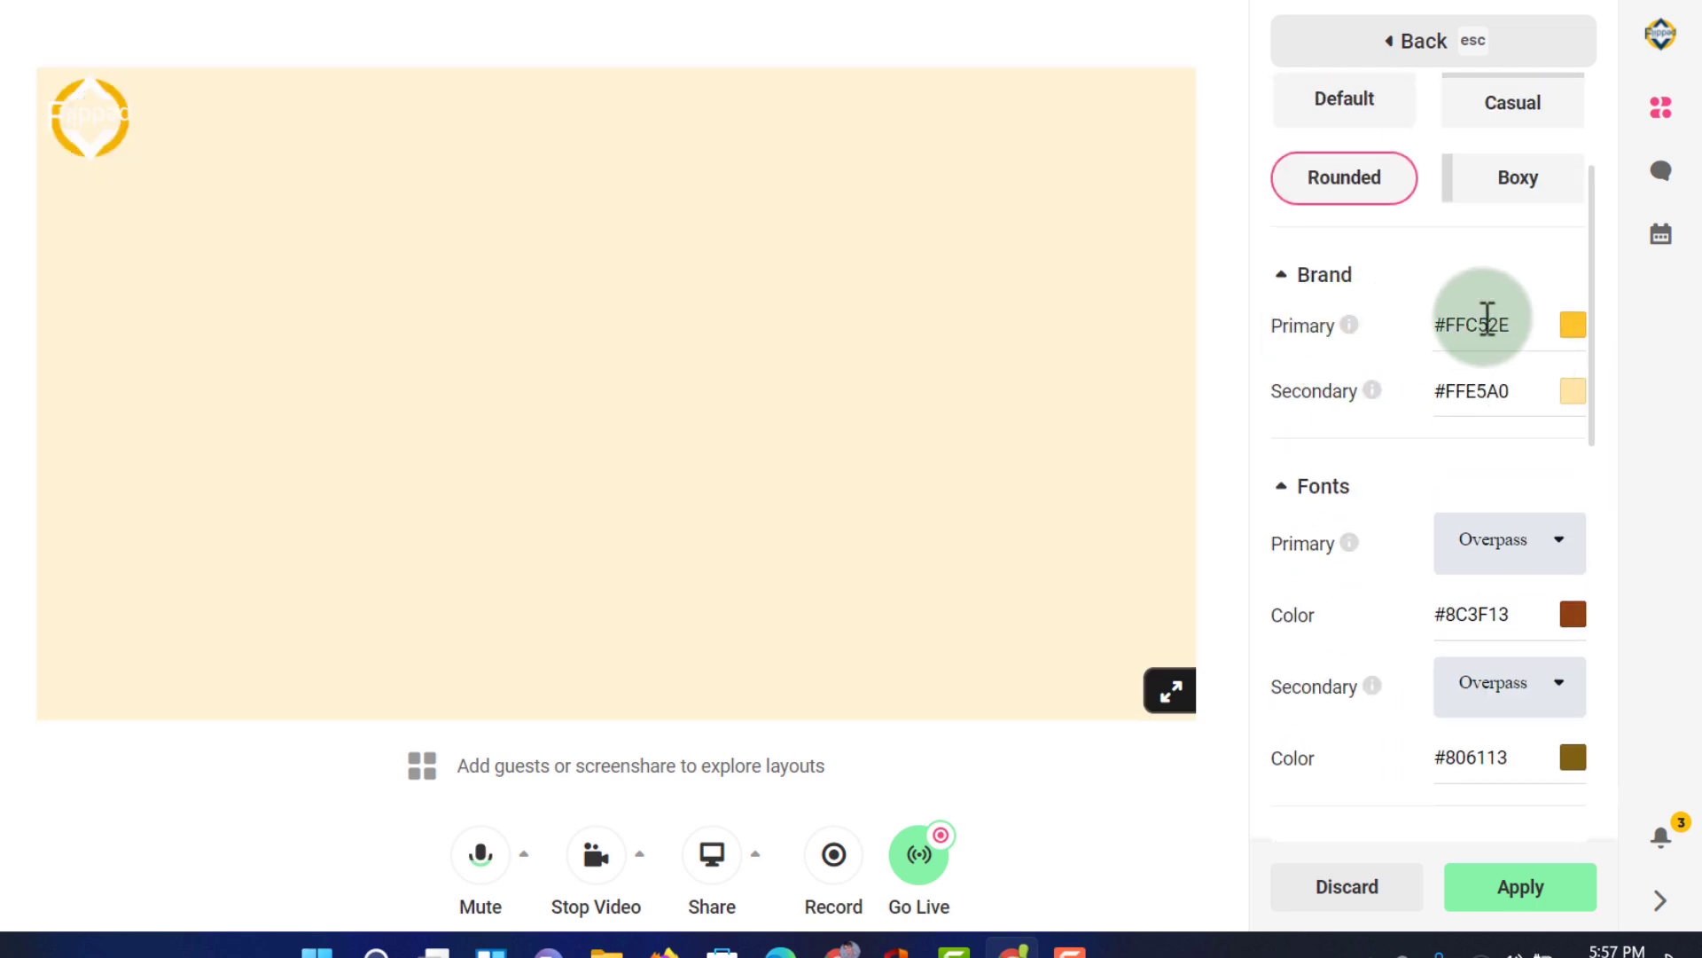
{"action": "scroll", "coordinate": [1498, 399], "scroll_direction": "down", "scroll_amount": 3}
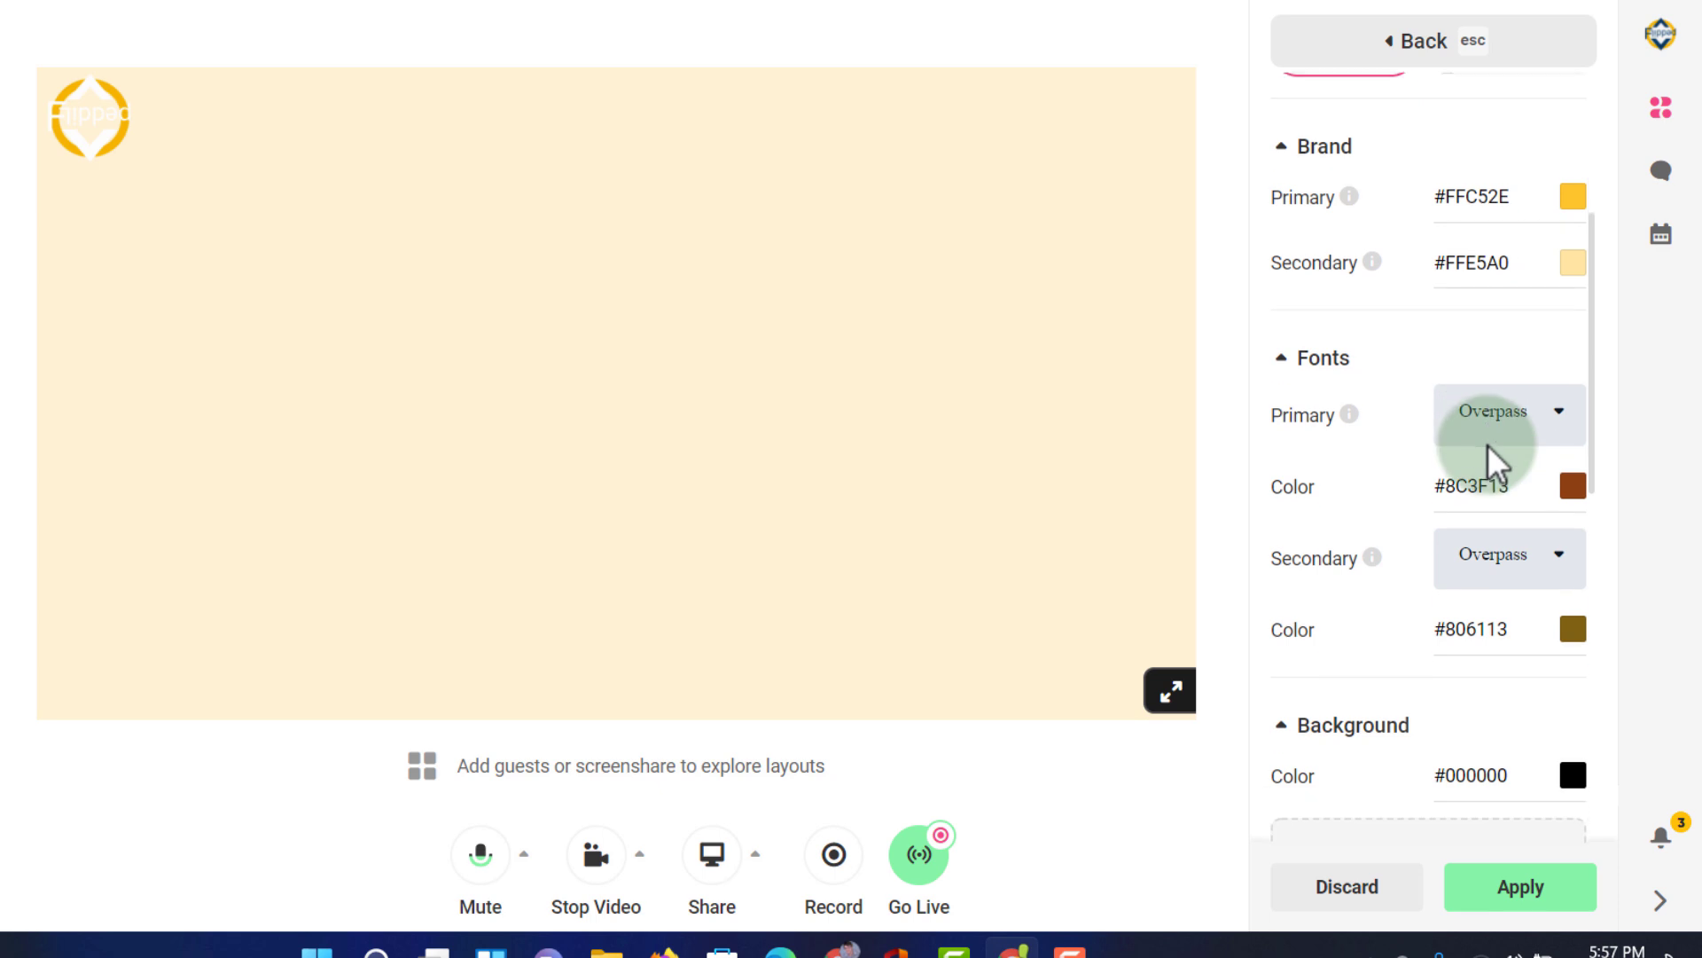
{"action": "scroll", "coordinate": [1443, 472], "scroll_direction": "down", "scroll_amount": 2}
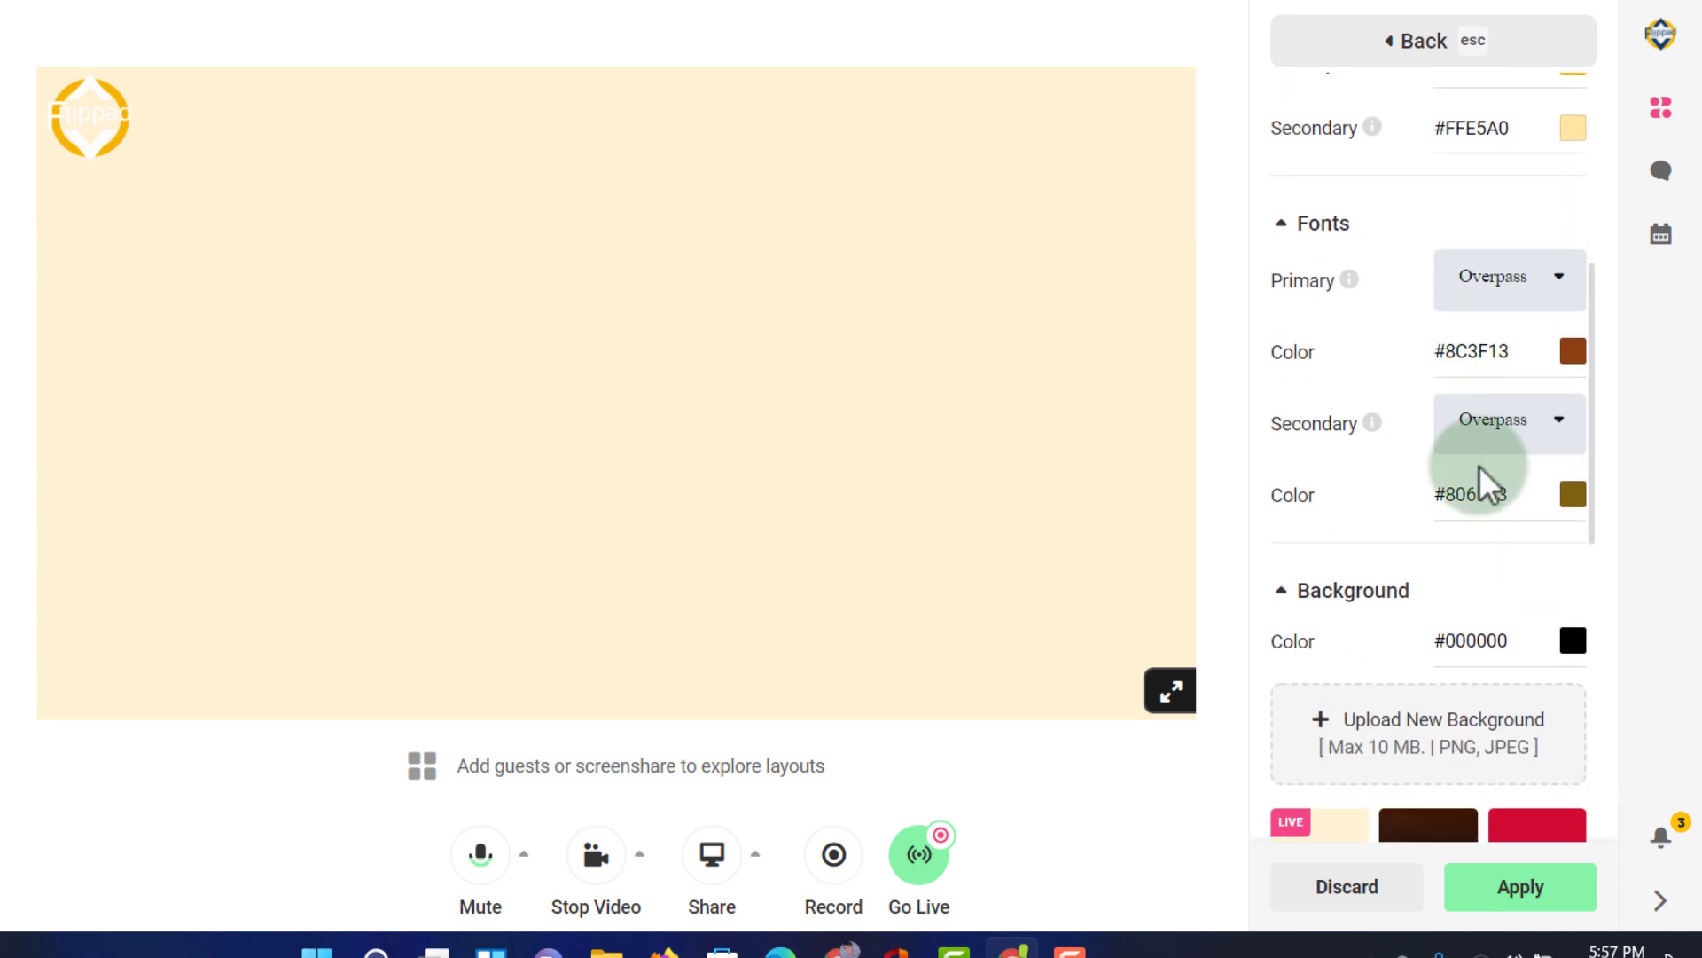
{"action": "scroll", "coordinate": [1493, 486], "scroll_direction": "down", "scroll_amount": 5}
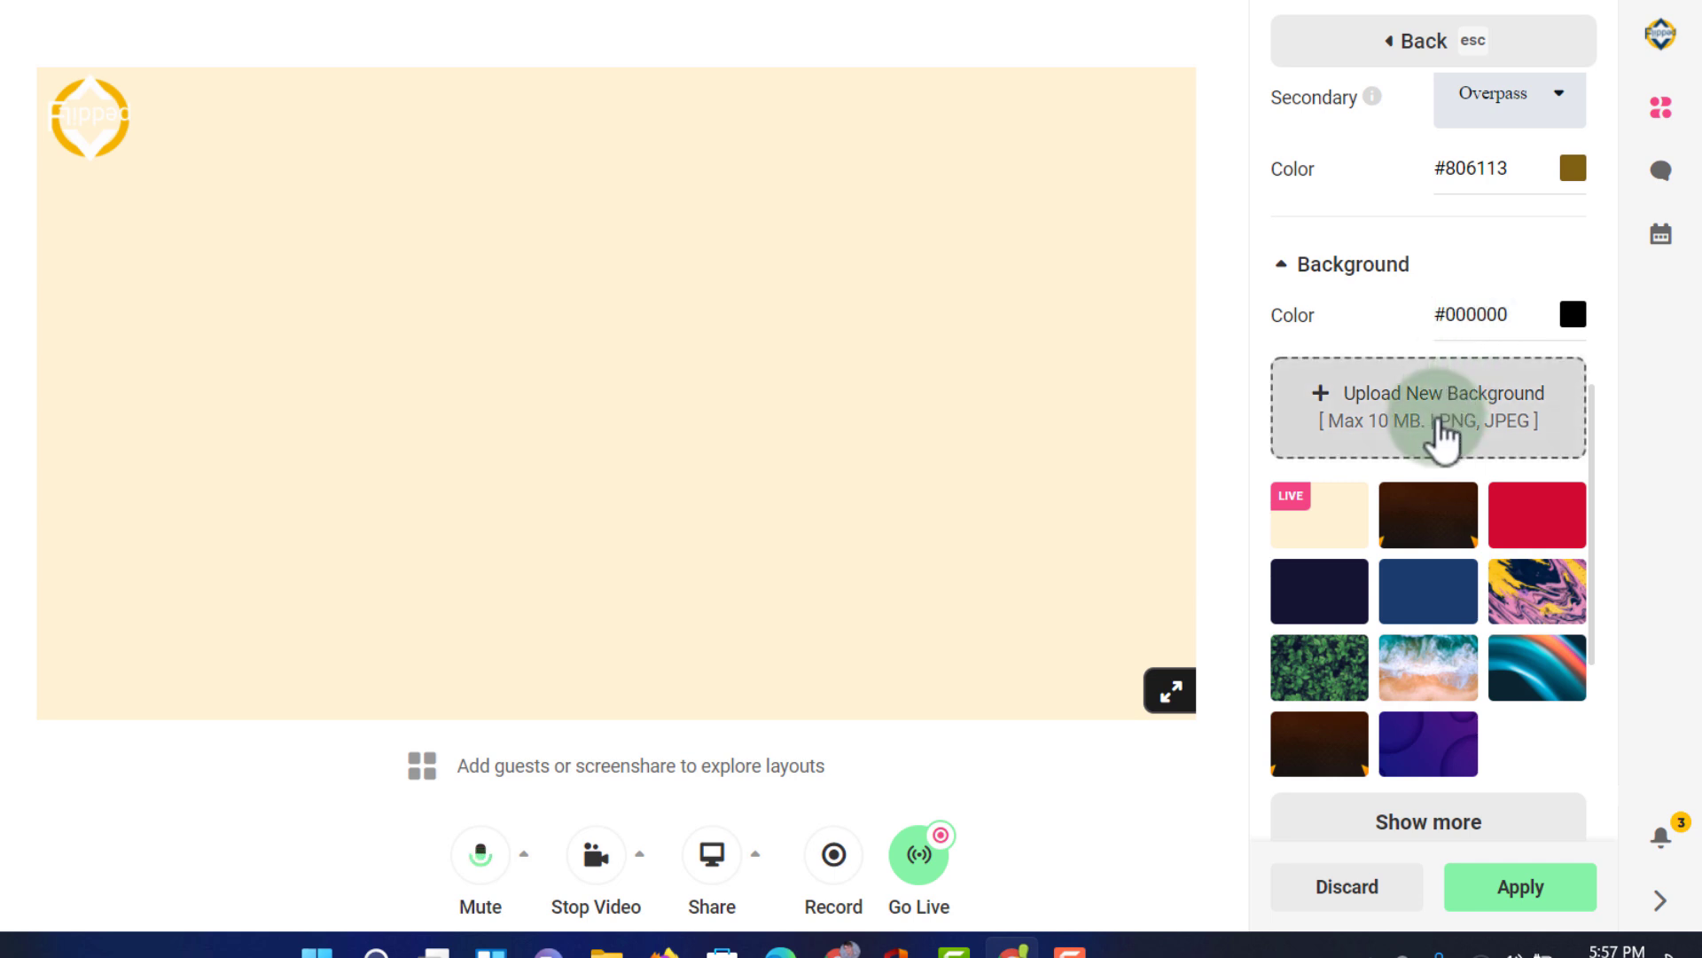
Try several backgrounds and settle on the beach-waves photo
{"action": "left_click", "coordinate": [1428, 518]}
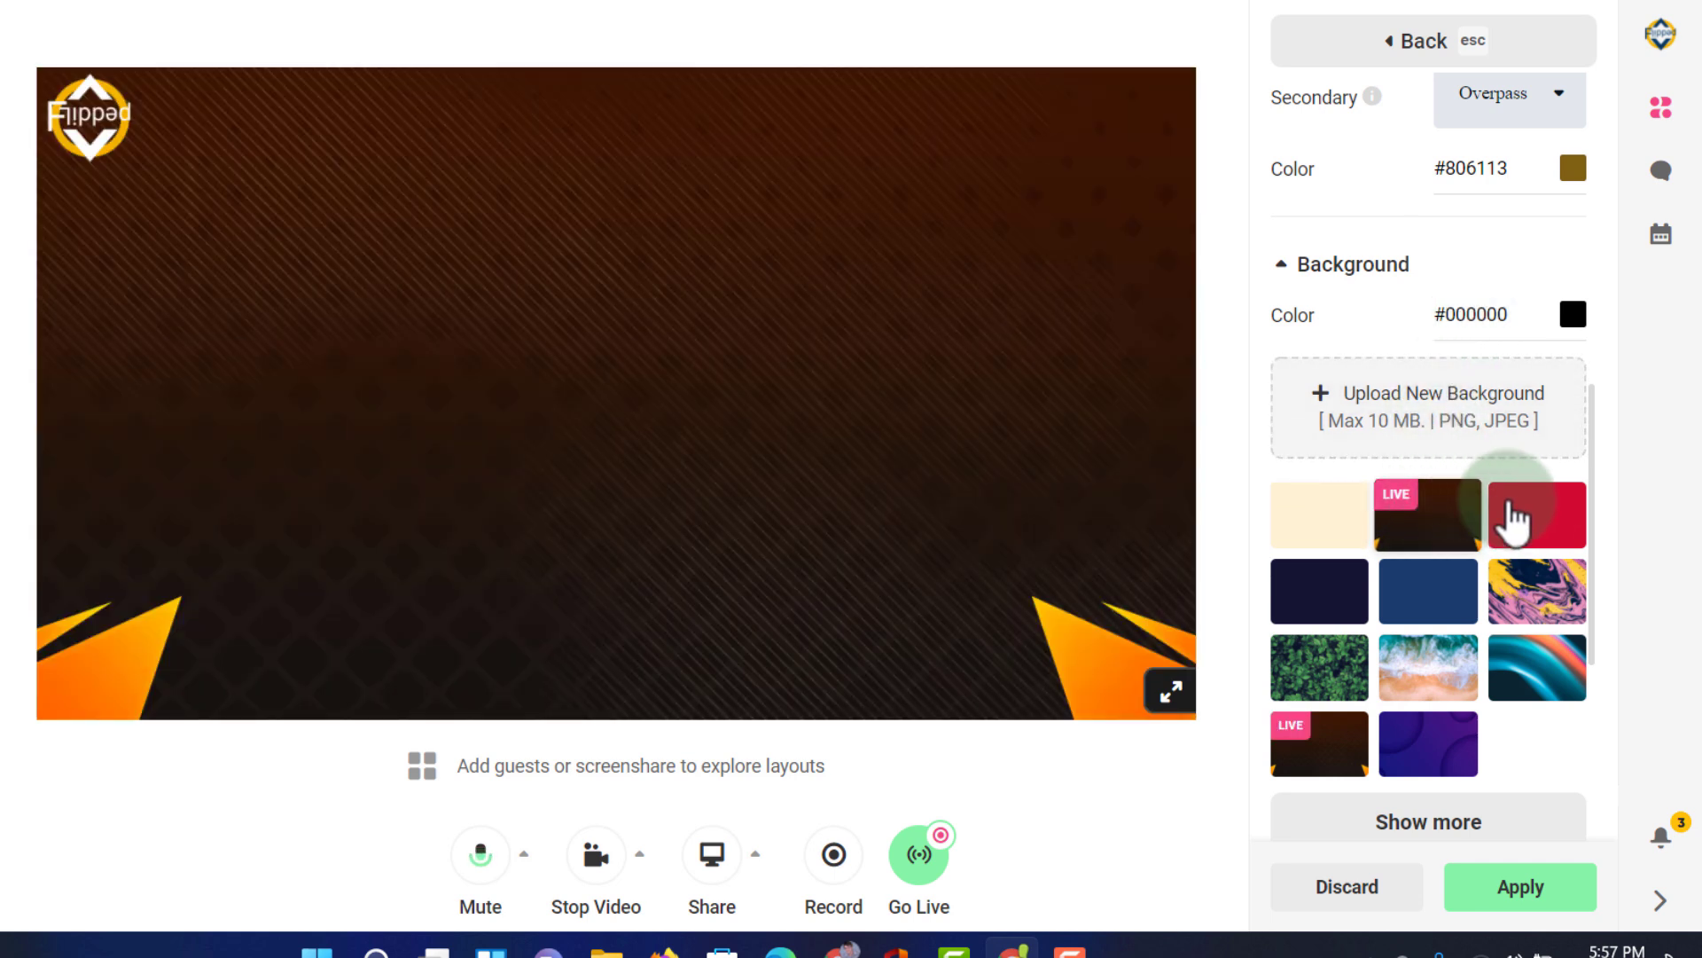
{"action": "left_click", "coordinate": [1546, 523]}
{"action": "left_click", "coordinate": [1540, 598]}
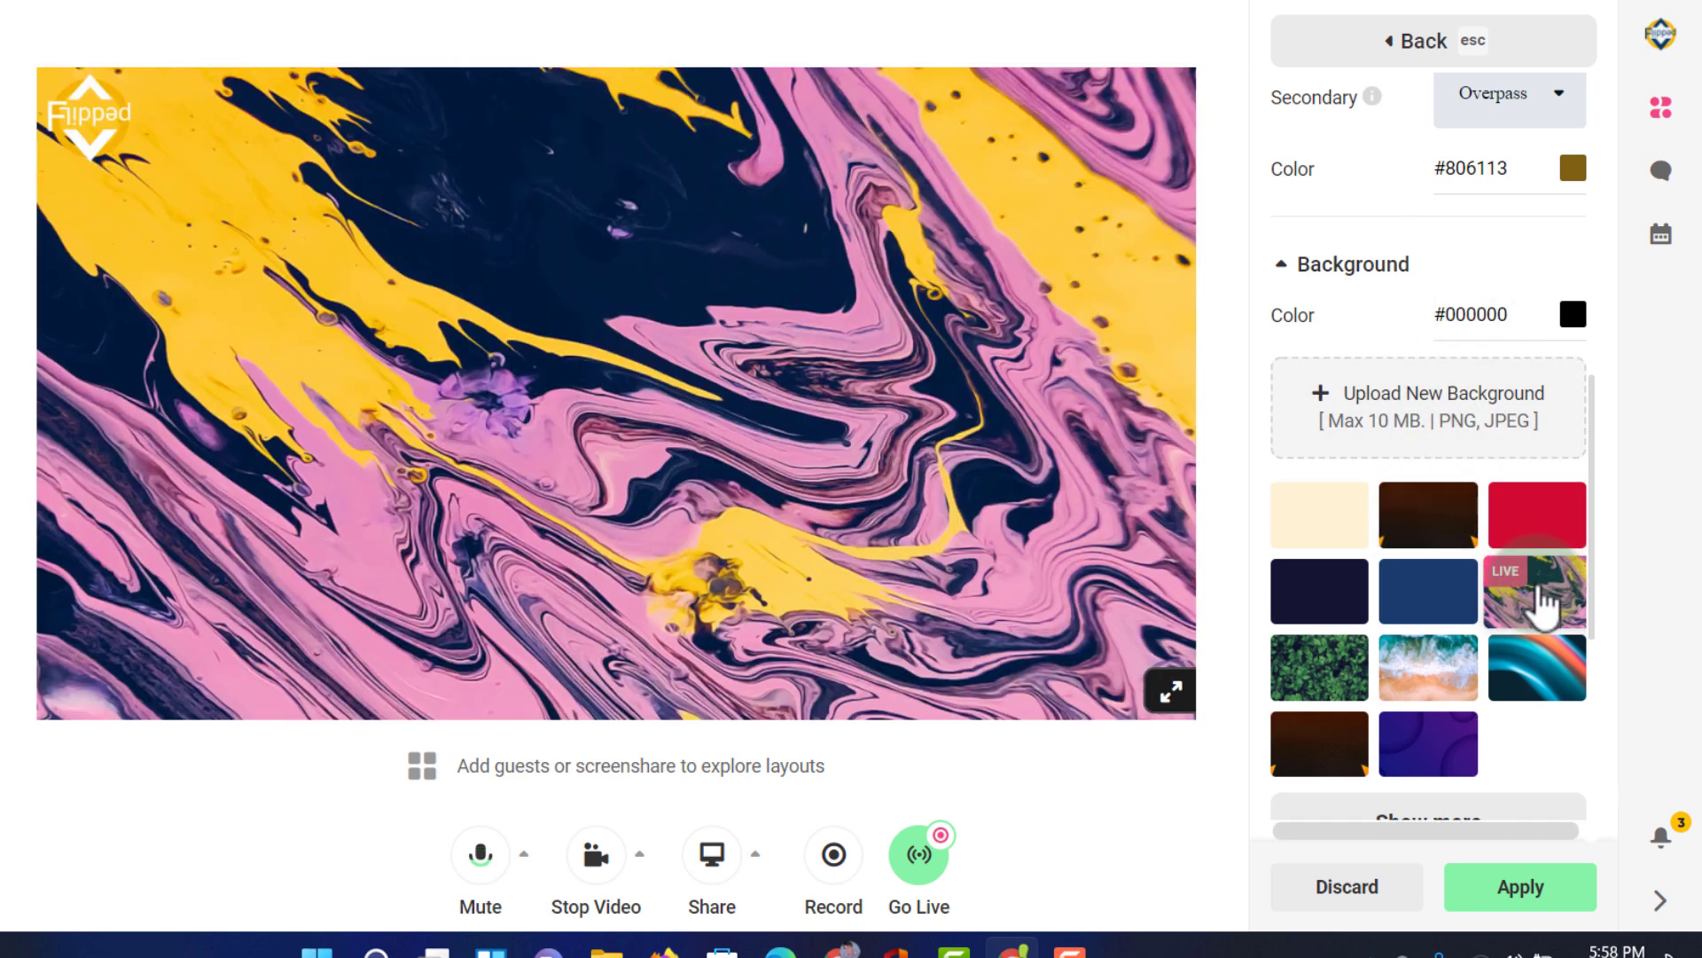
{"action": "left_click", "coordinate": [1459, 610]}
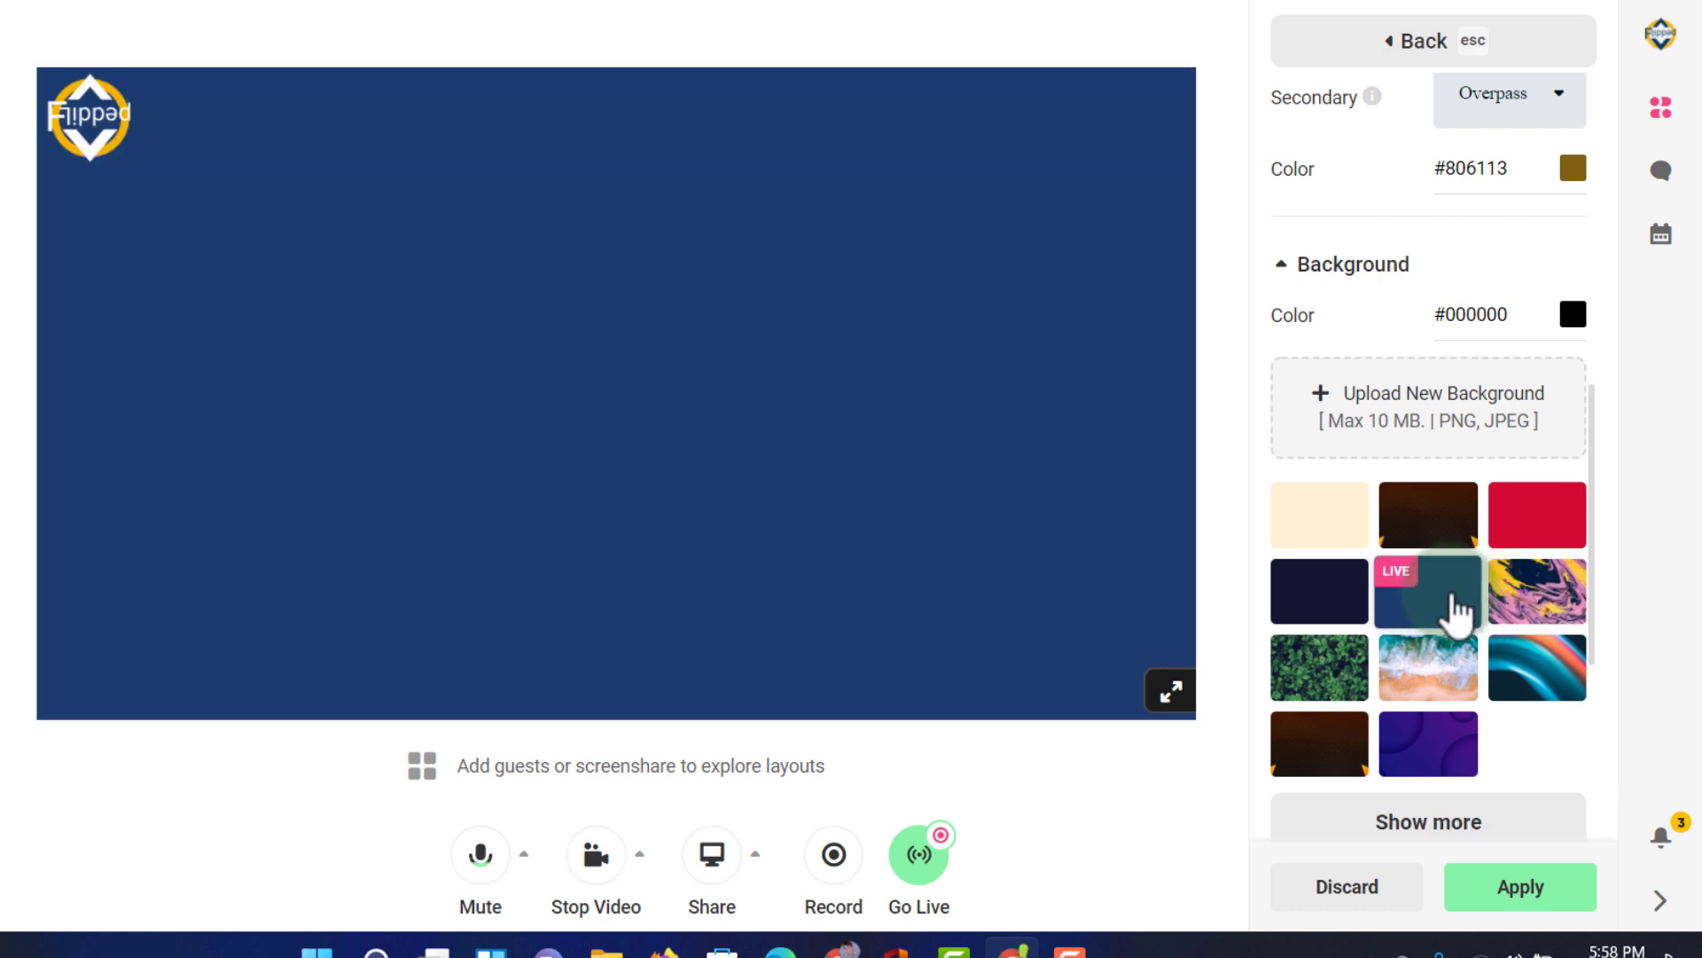
{"action": "left_click", "coordinate": [1444, 671]}
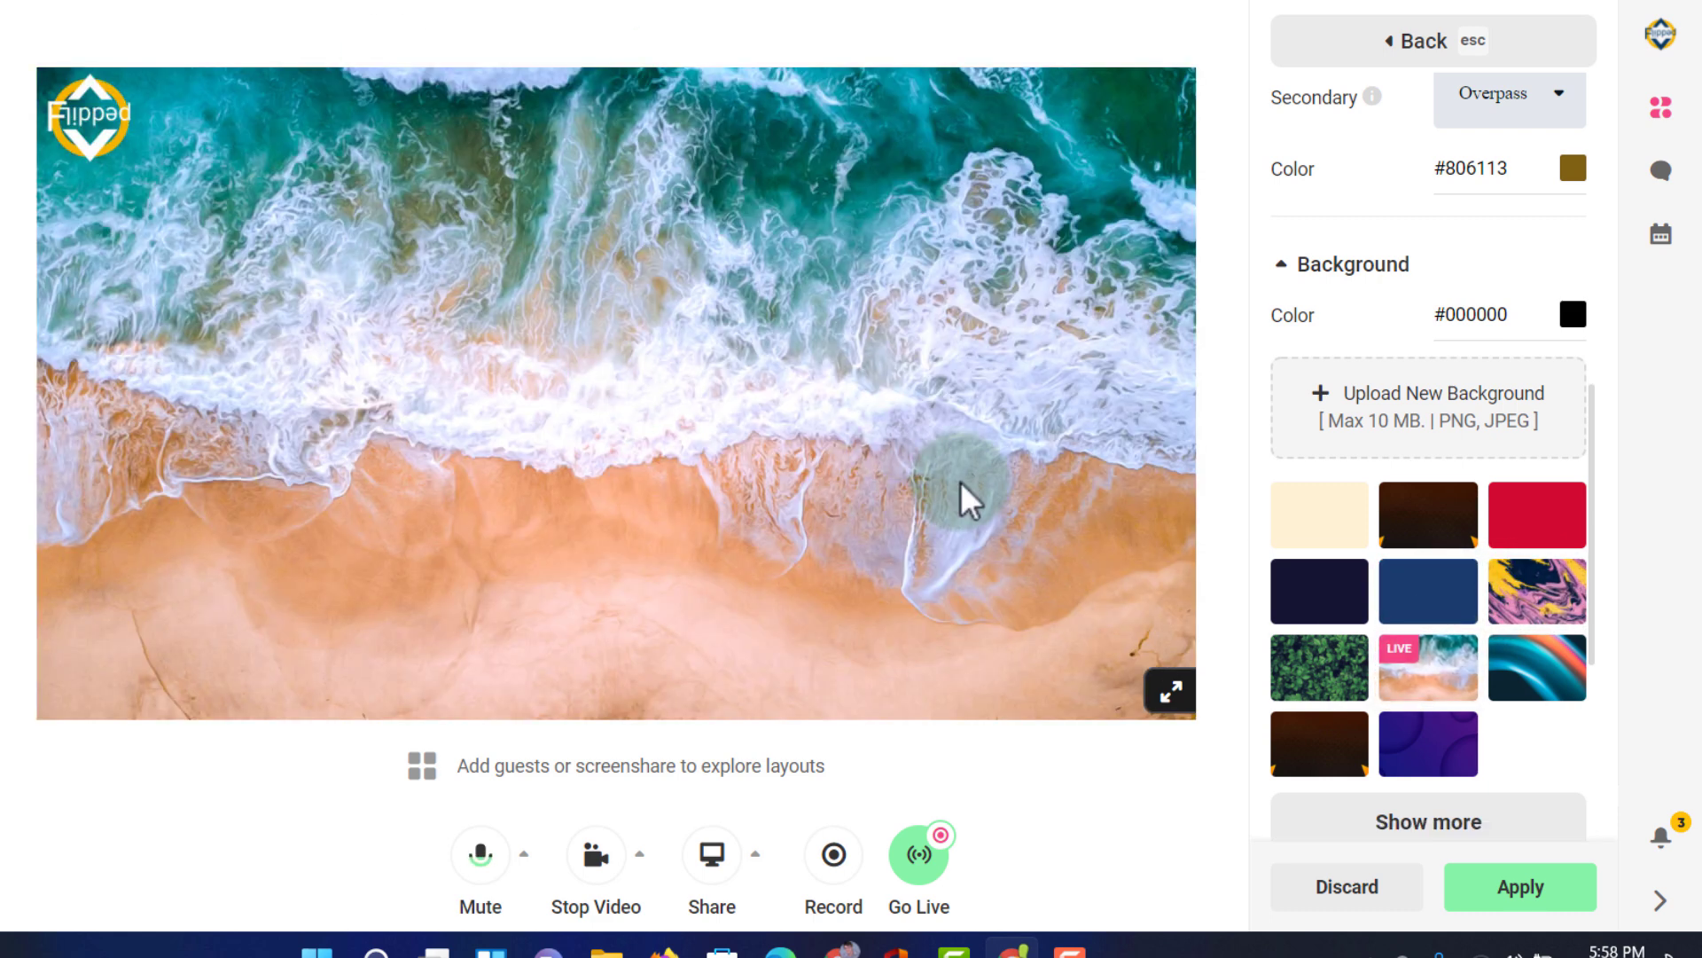
Try corner overlays, choose the leafy green one, and apply the theme, confirming the replacement
{"action": "scroll", "coordinate": [1508, 745], "scroll_direction": "down", "scroll_amount": 5}
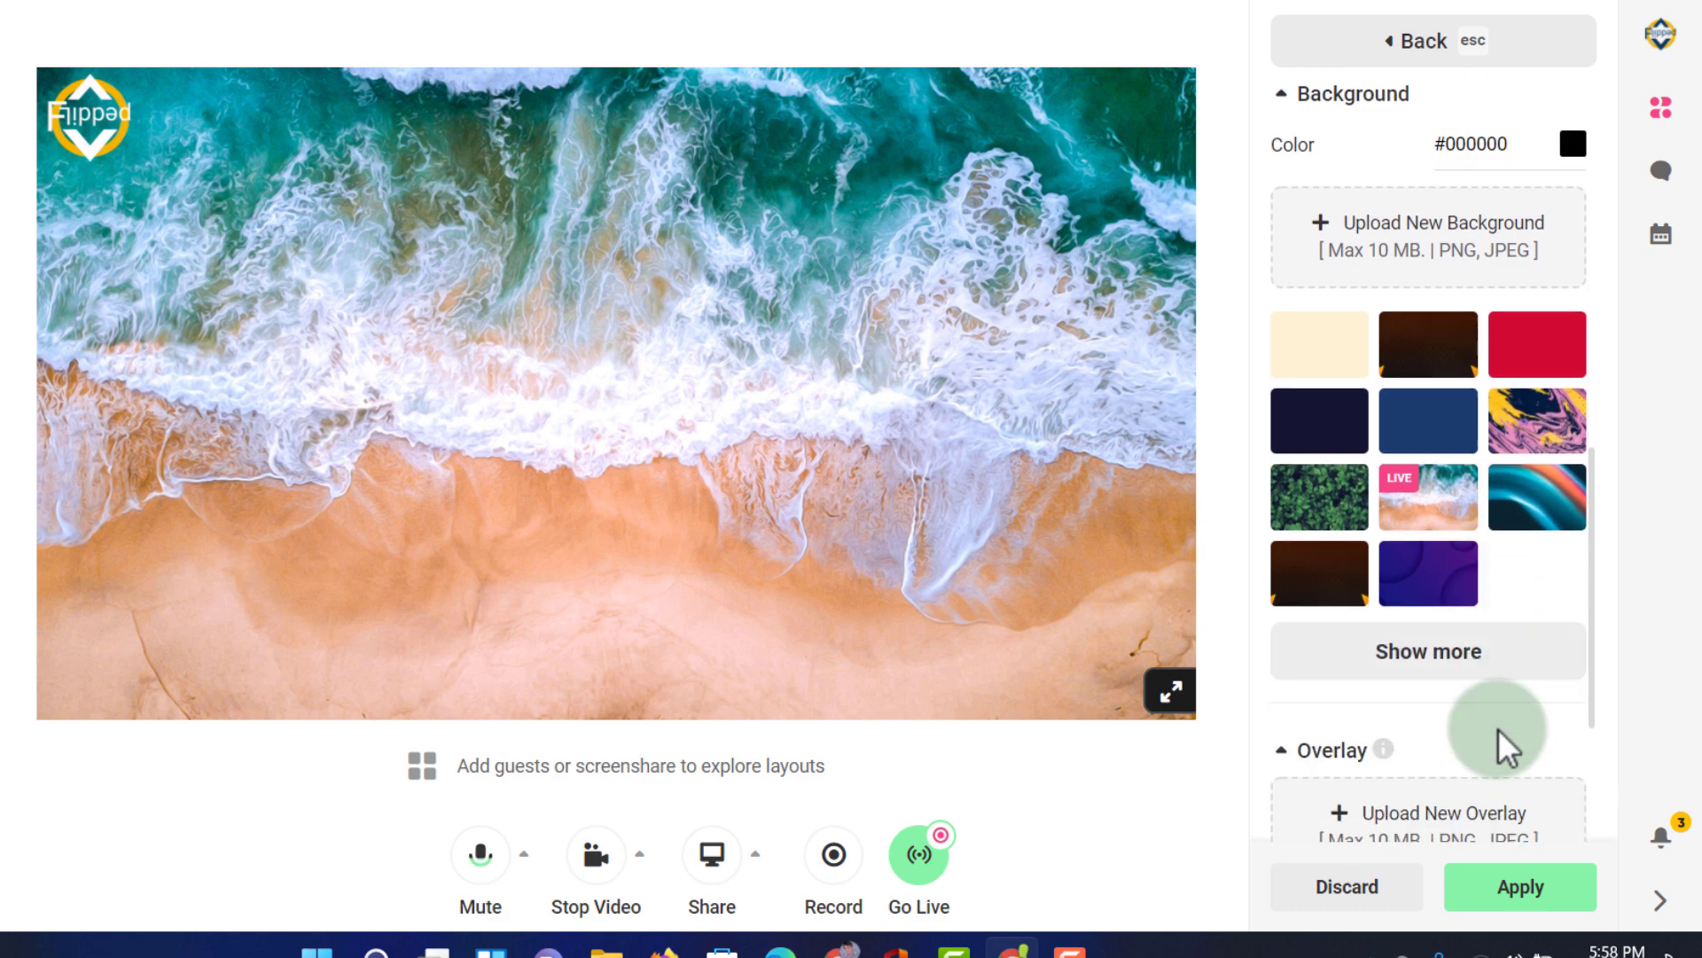
{"action": "left_click", "coordinate": [1447, 658]}
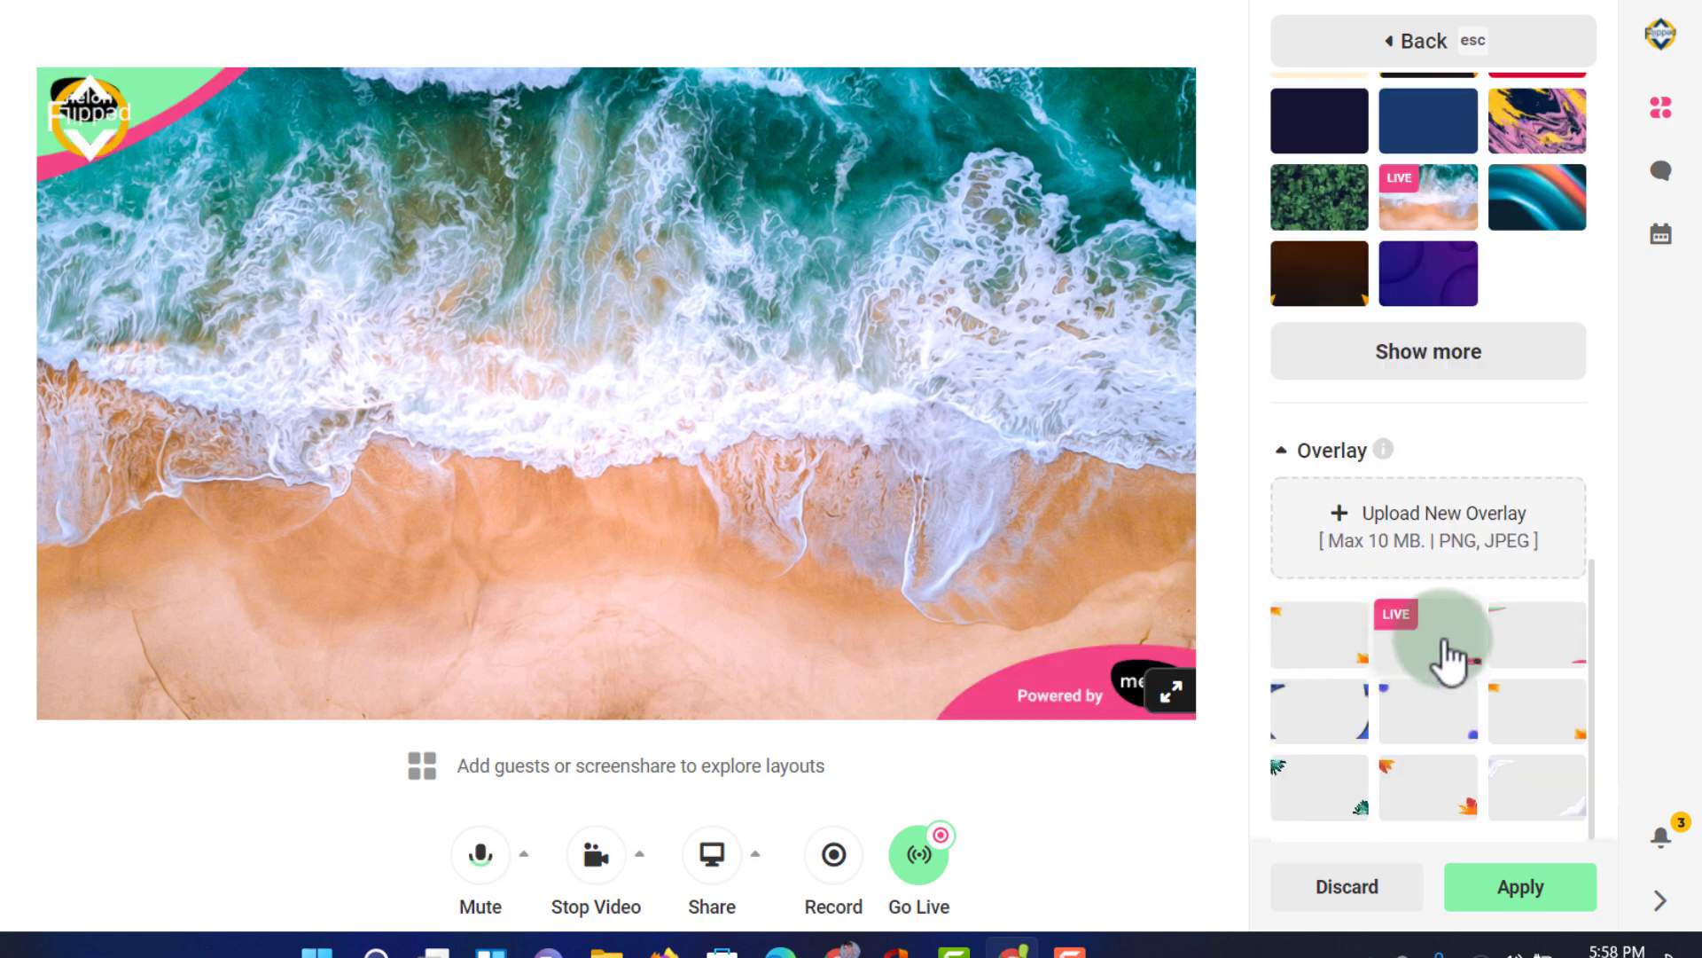
{"action": "left_click", "coordinate": [1532, 652]}
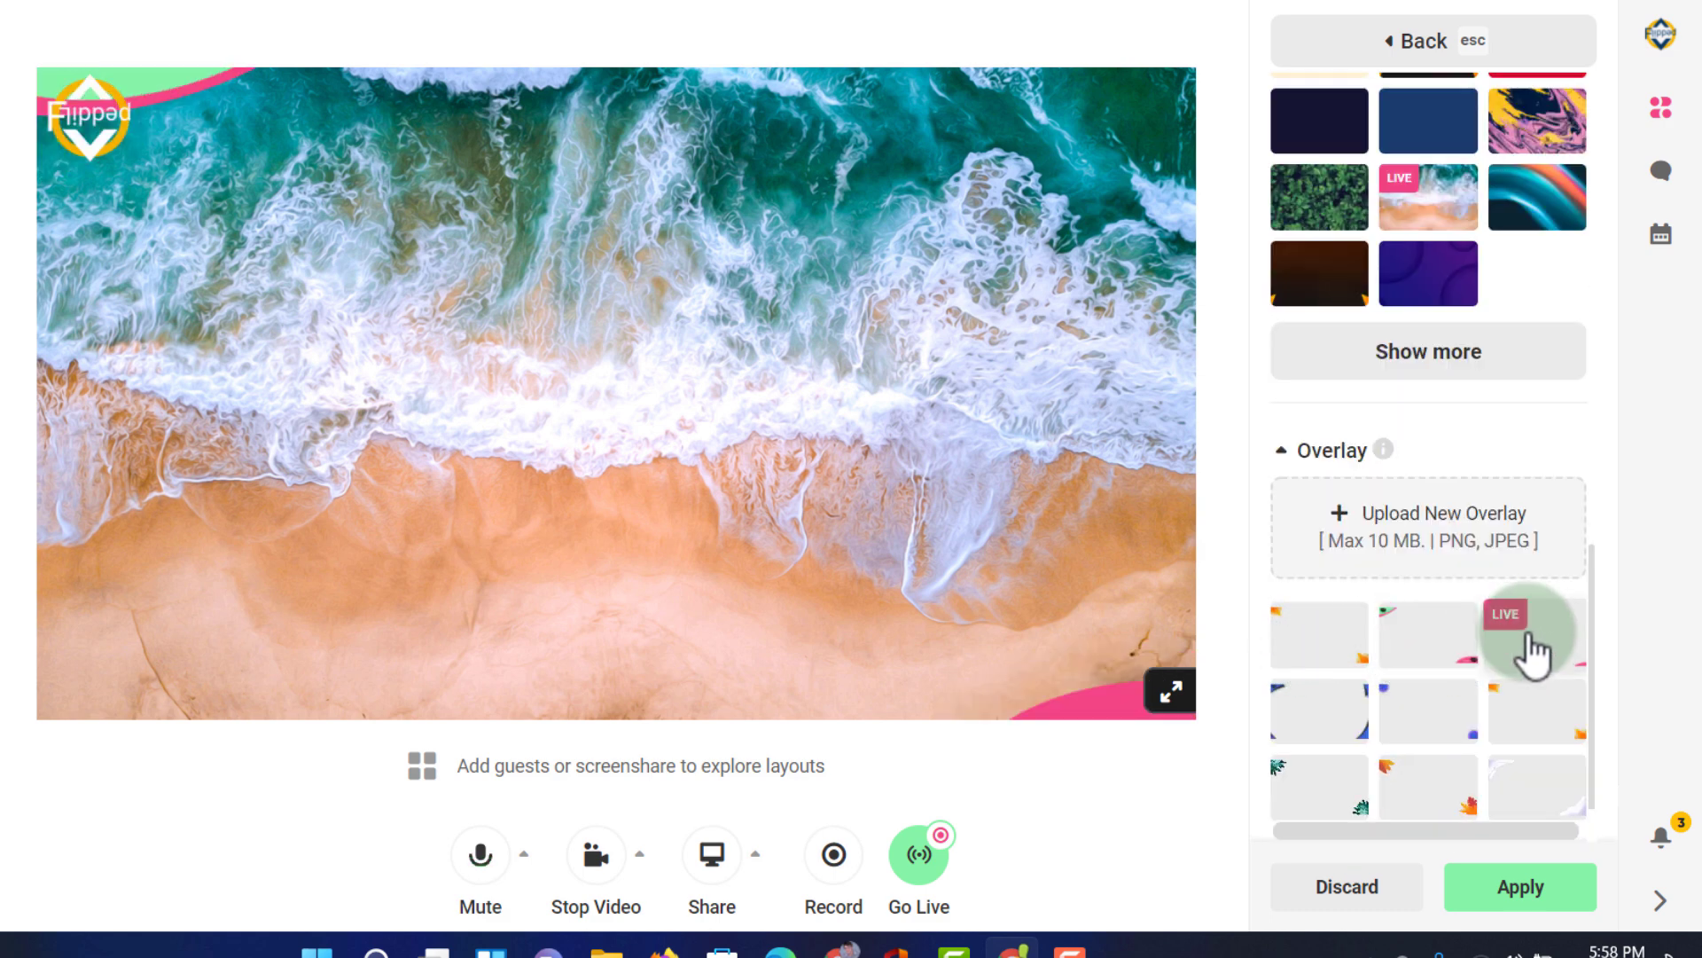
{"action": "left_click", "coordinate": [1321, 672]}
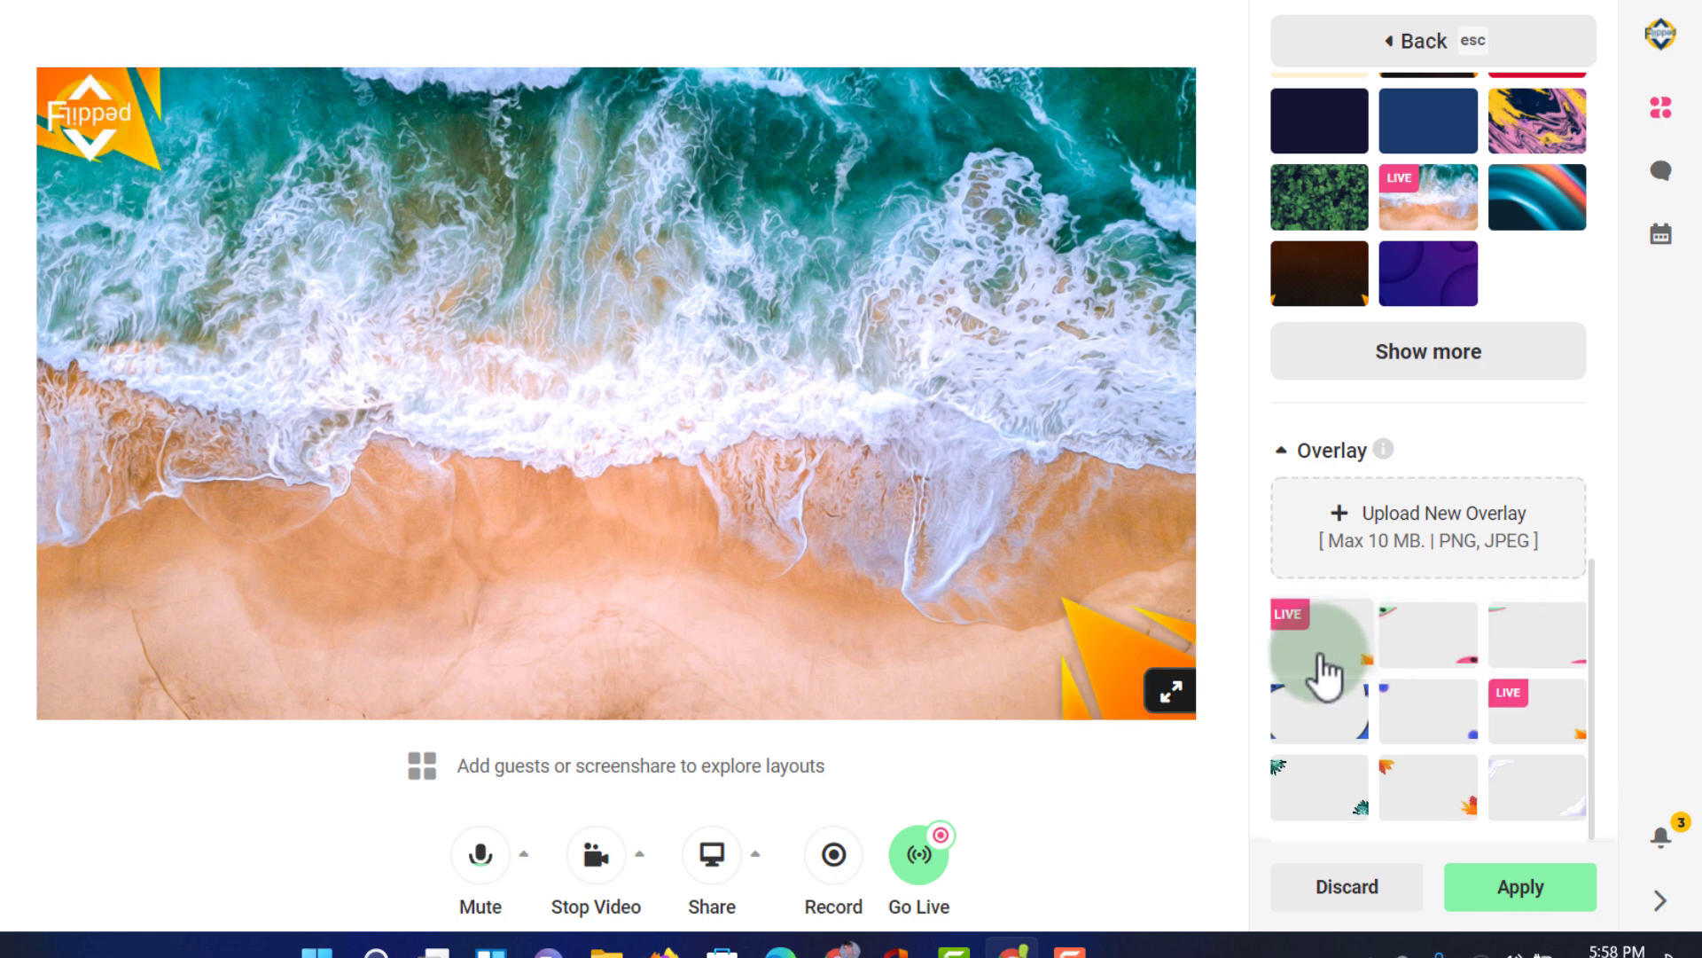
{"action": "left_click", "coordinate": [1317, 714]}
{"action": "left_click", "coordinate": [1327, 794]}
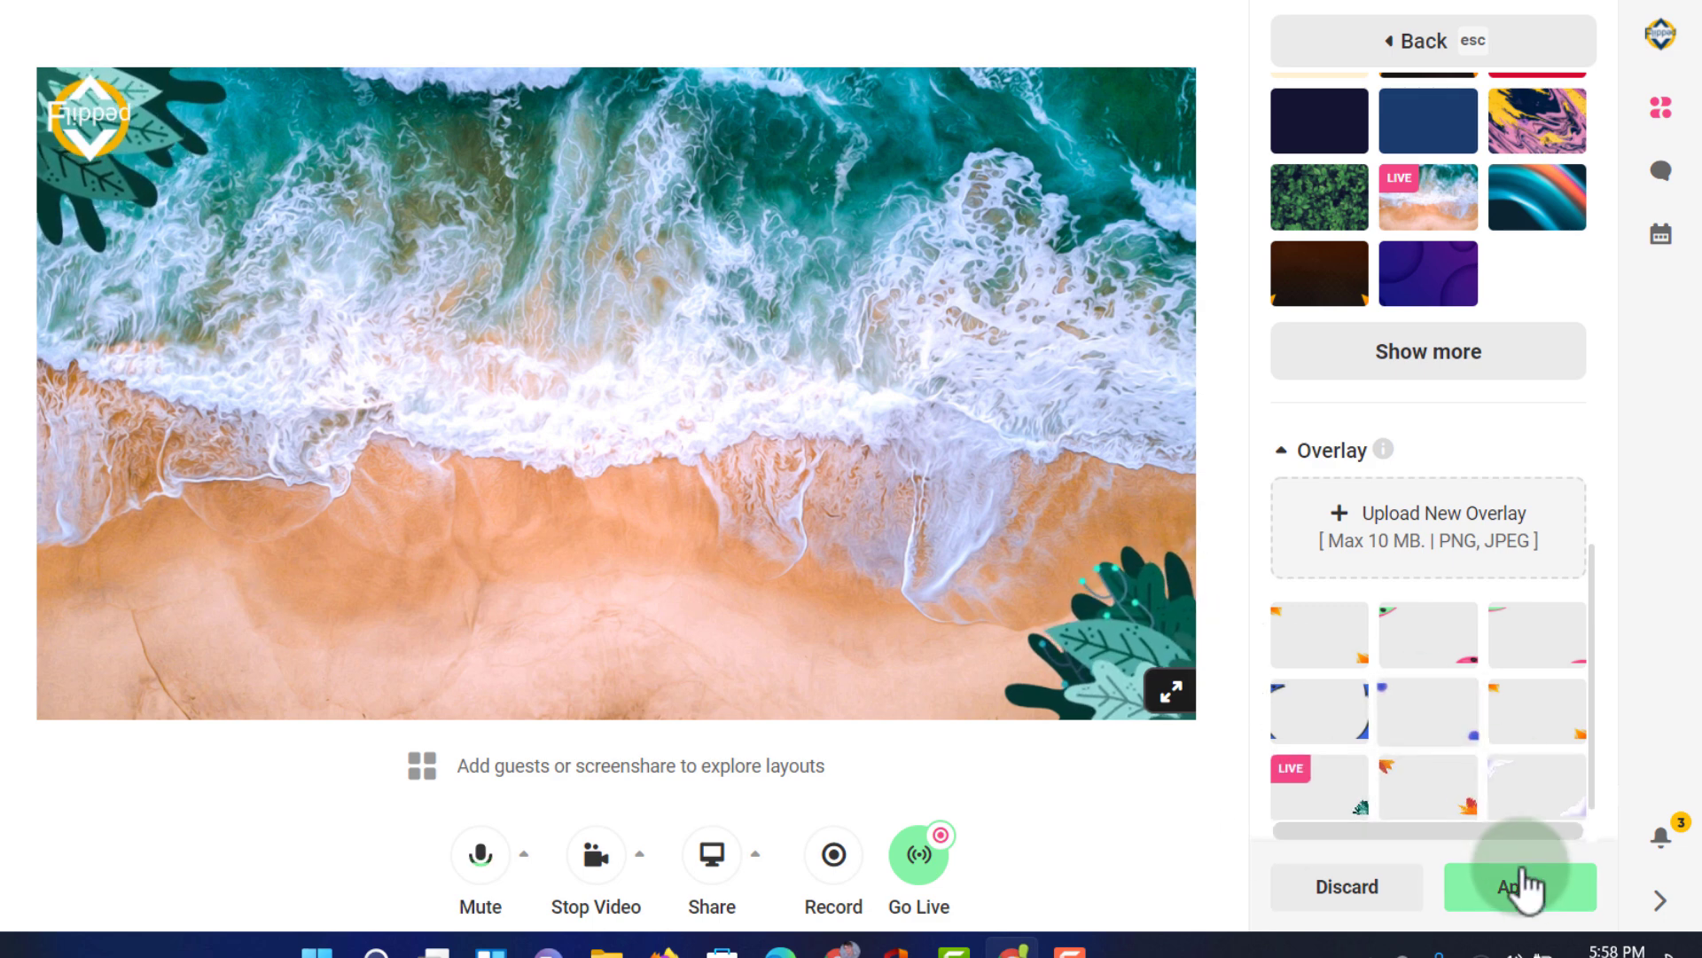
{"action": "left_click", "coordinate": [1523, 887]}
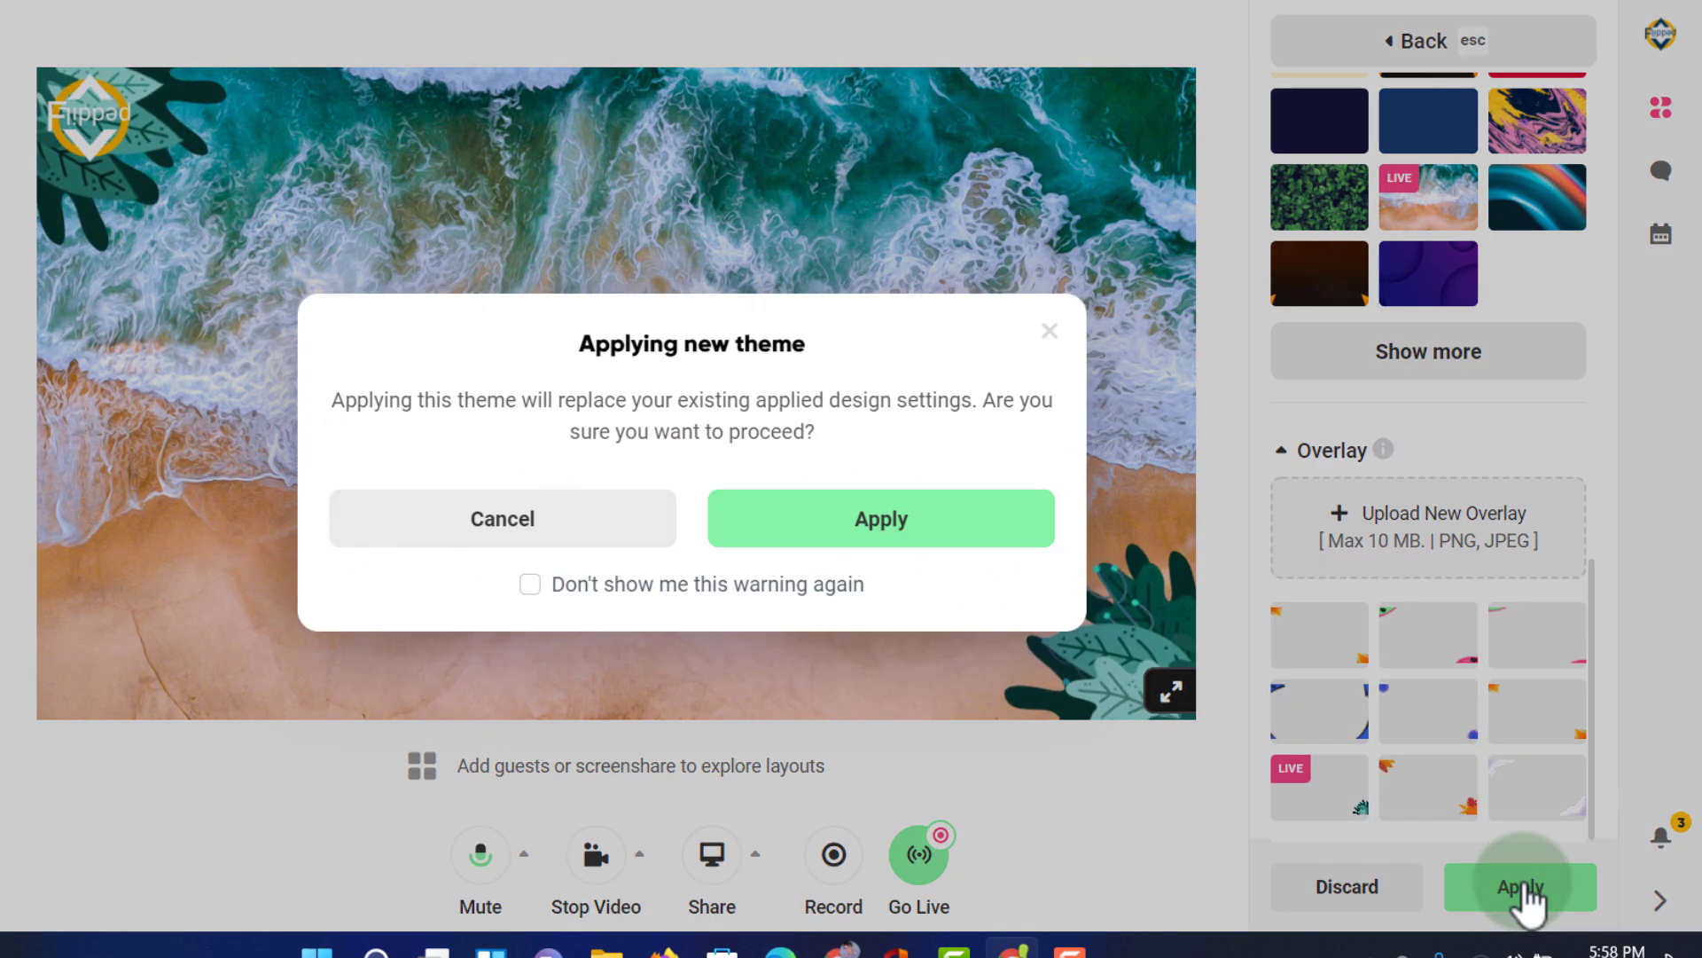
{"action": "left_click", "coordinate": [944, 541]}
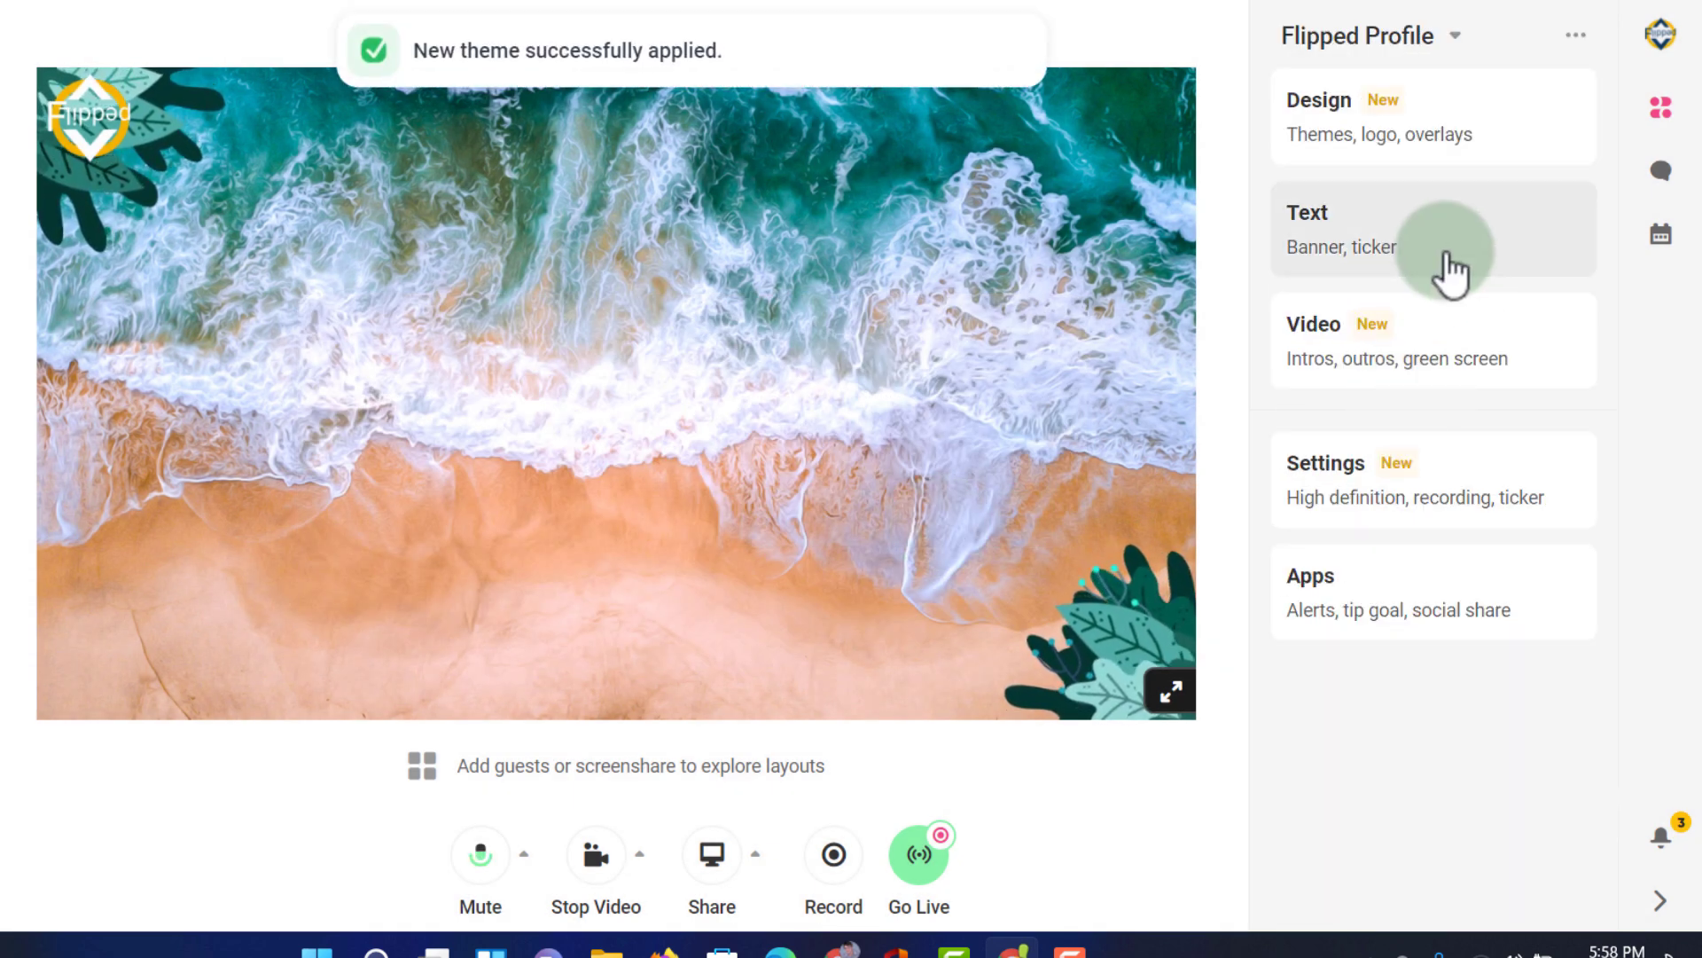
Show the welcome banner and edit its text to read 'Welcome to our Melon Webinar'
{"action": "left_click", "coordinate": [1418, 246]}
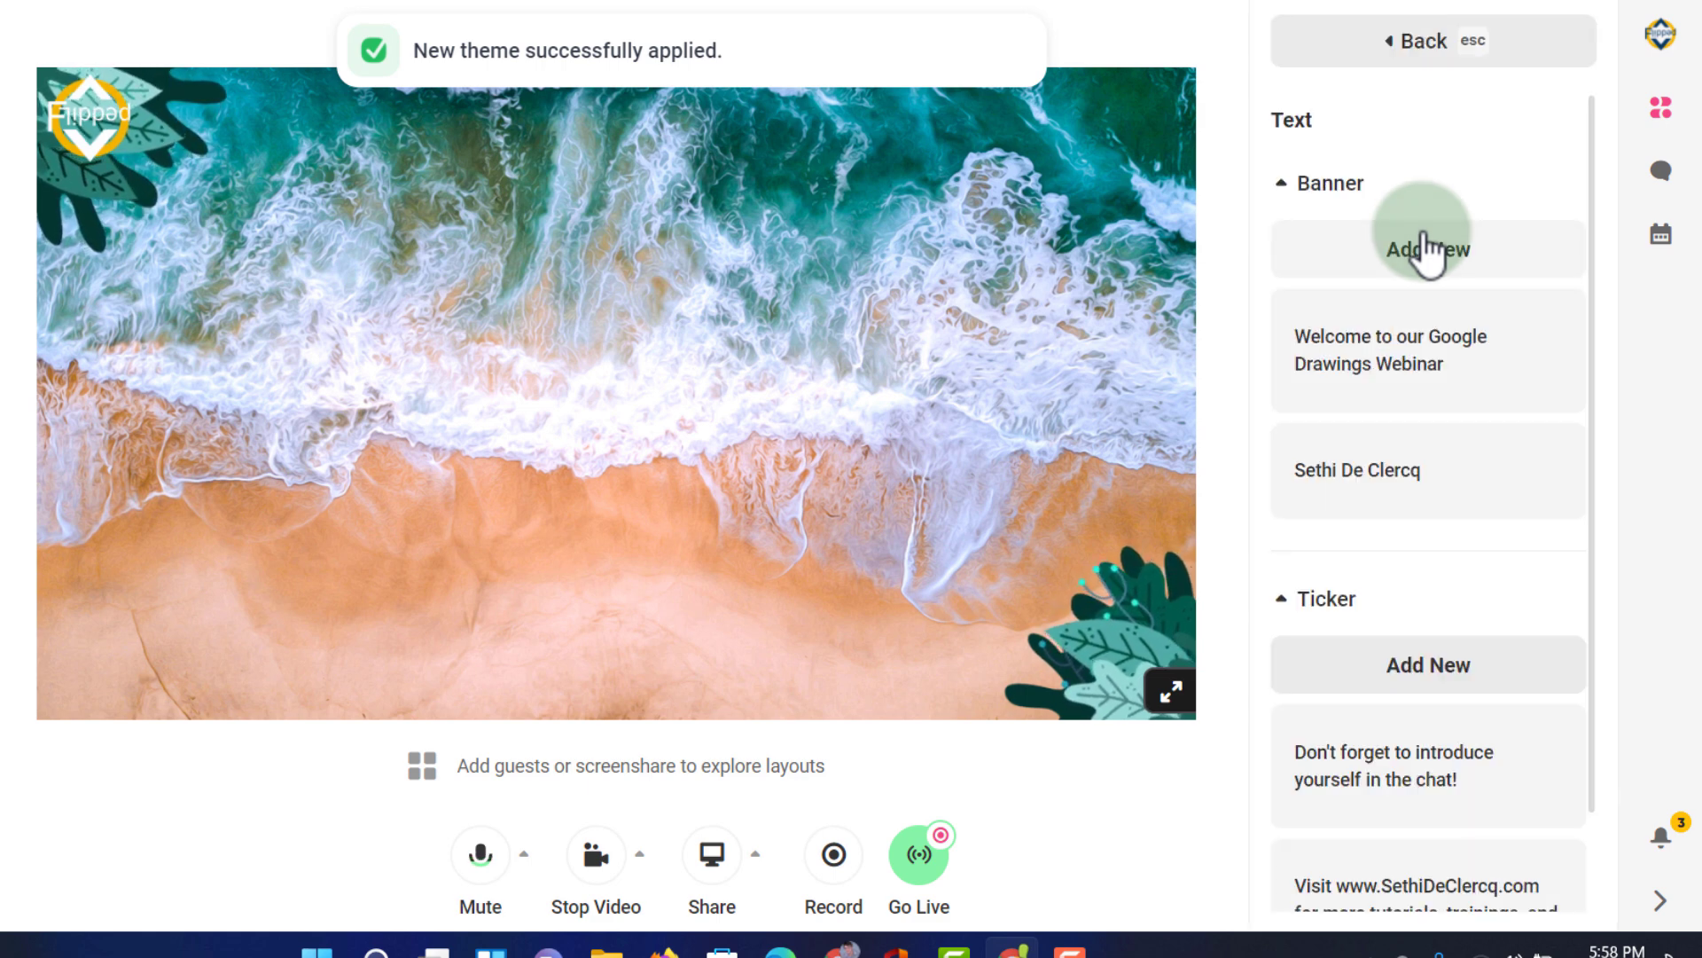
{"action": "mouse_move", "coordinate": [1444, 373]}
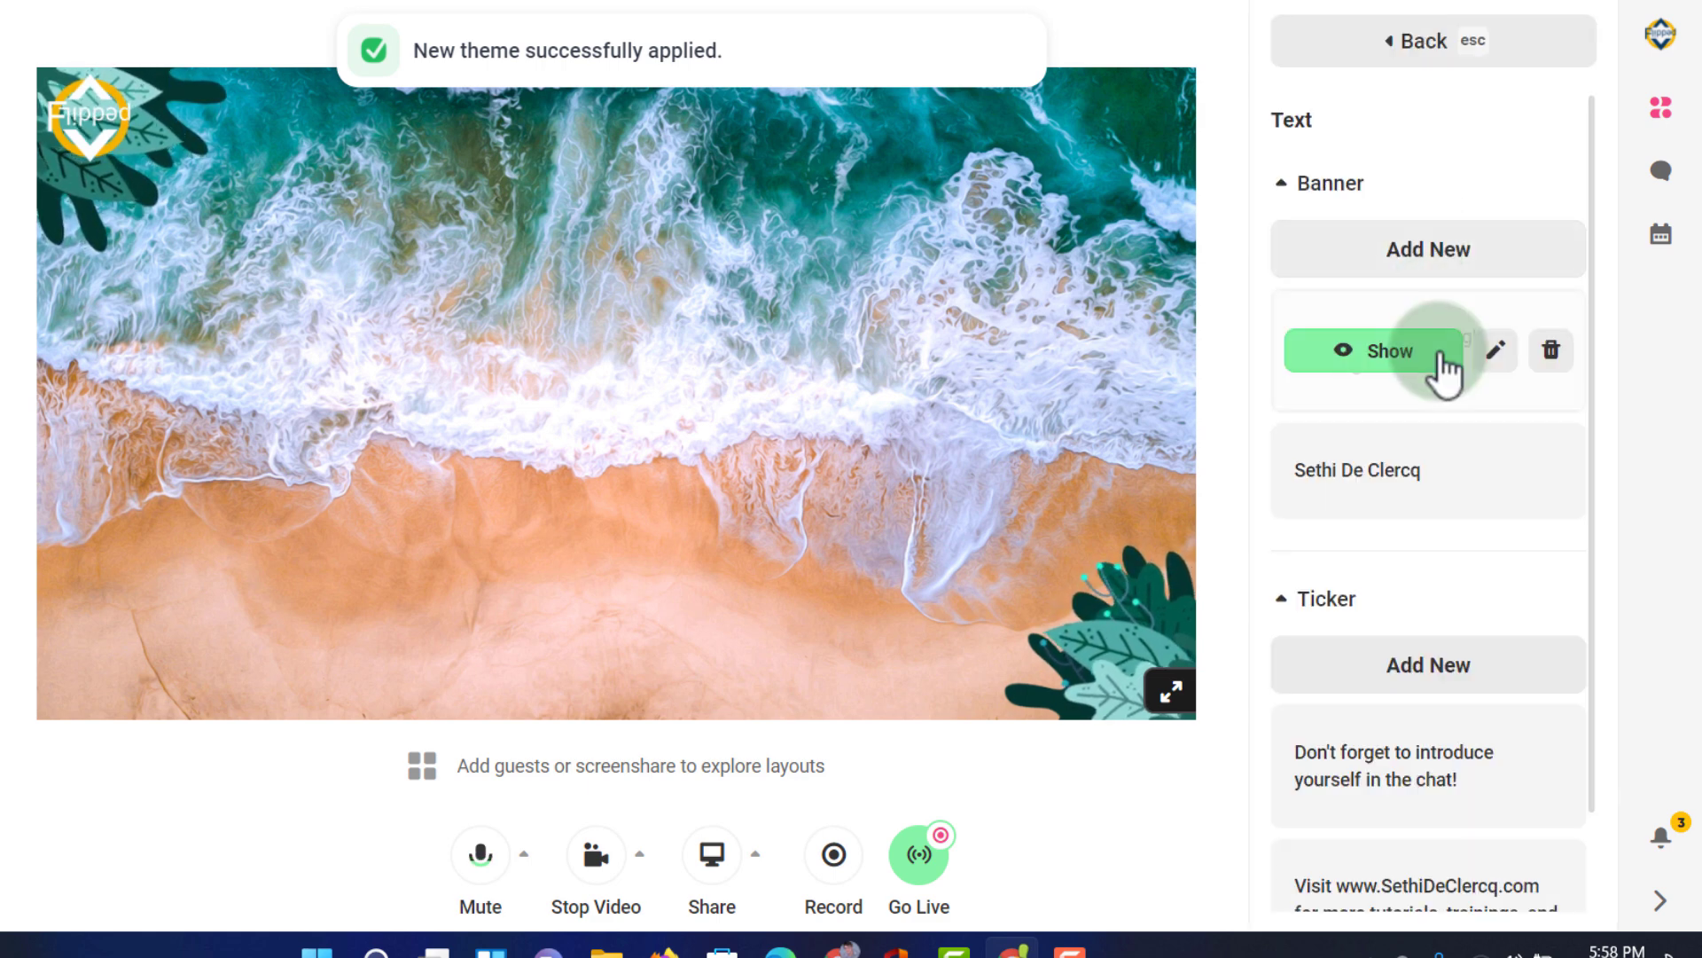
{"action": "left_click", "coordinate": [1377, 353]}
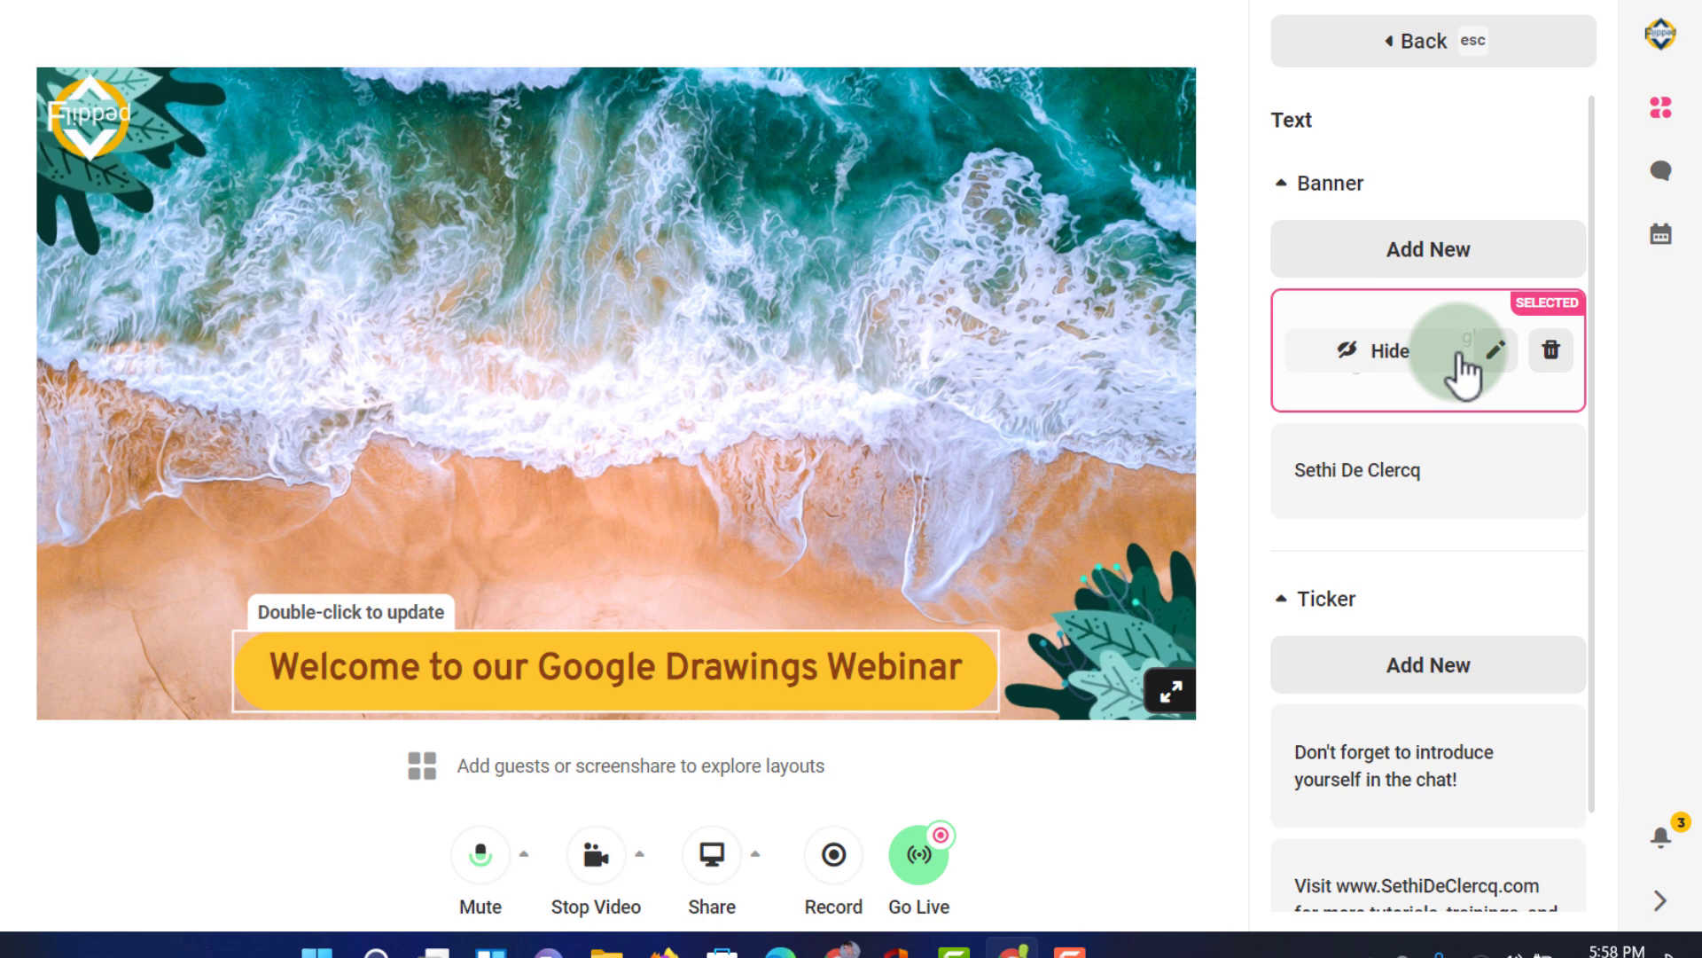
{"action": "left_click", "coordinate": [1497, 355]}
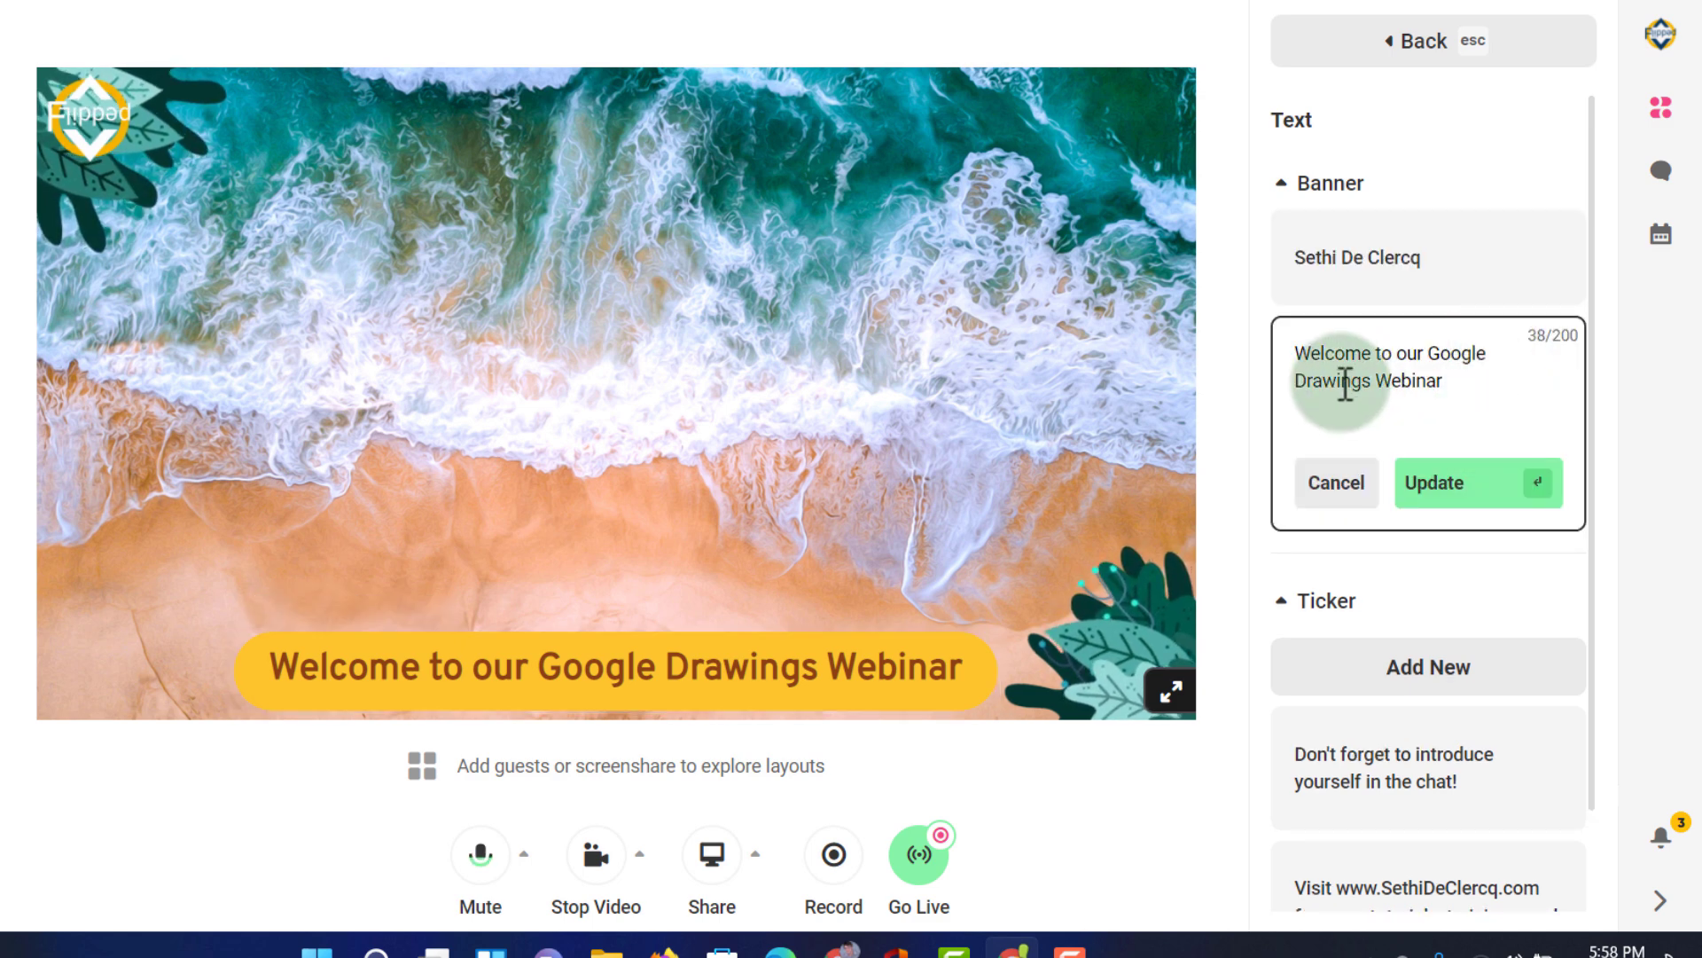
{"action": "key", "text": "BackSpace"}
{"action": "key", "text": "BackSpace"}
{"action": "key", "text": "BackSpace"}
{"action": "key", "text": "BackSpace"}
{"action": "key", "text": "BackSpace"}
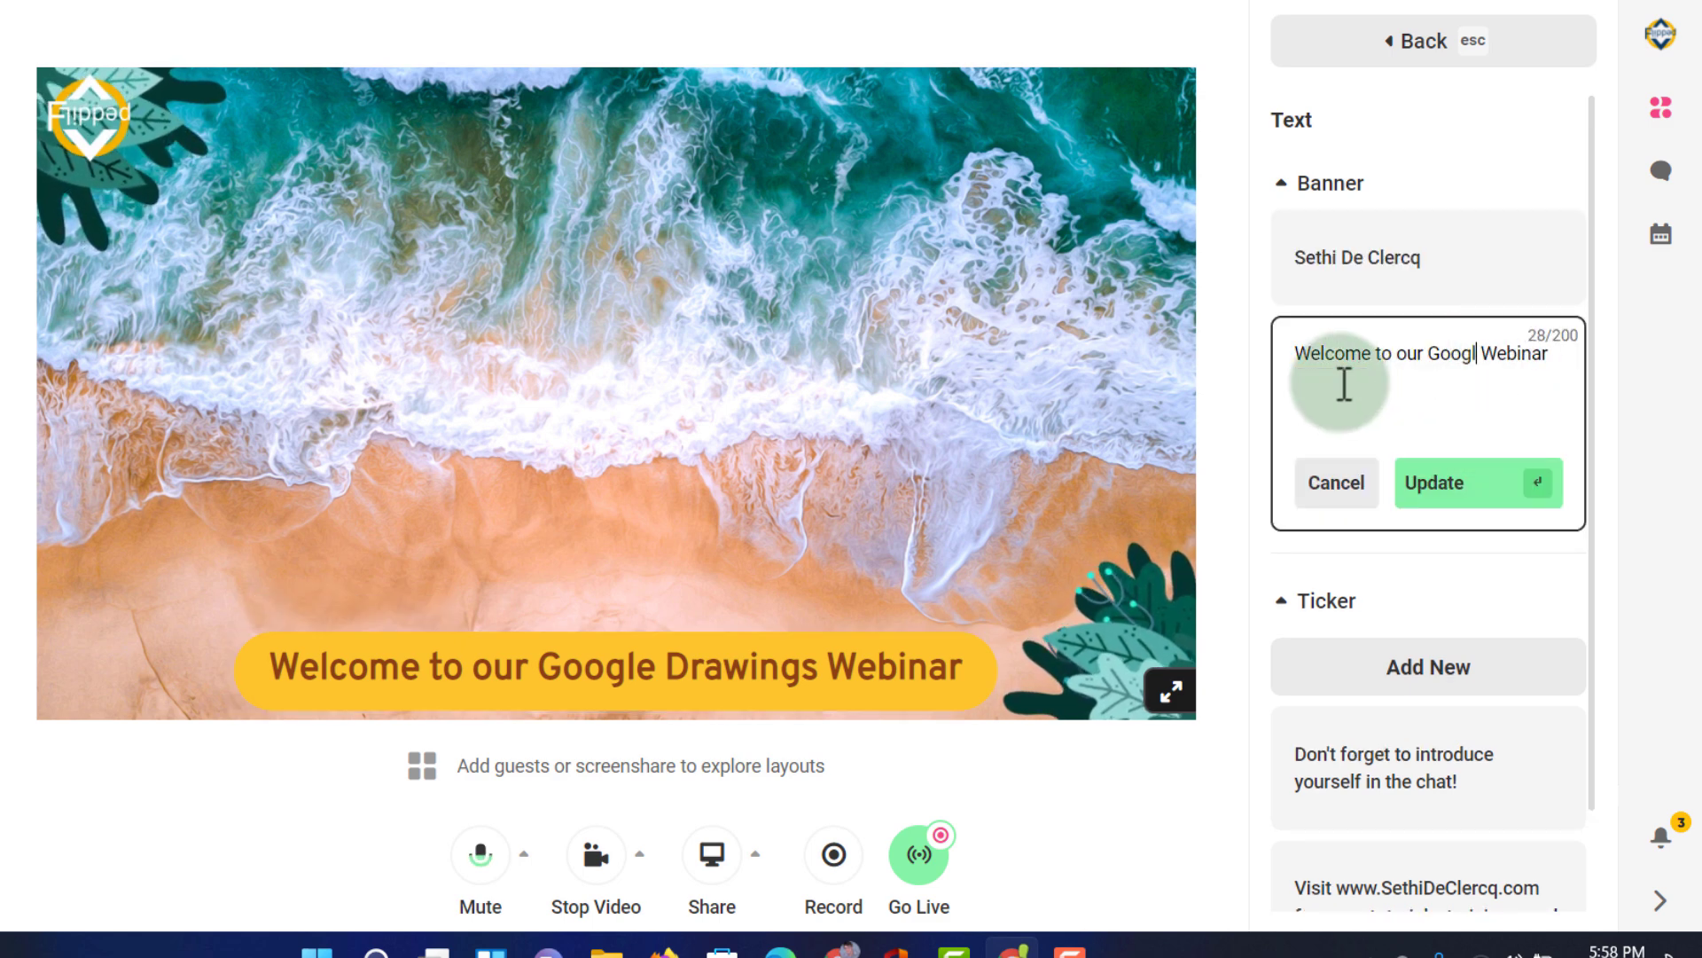
{"action": "type", "text": "Melon"}
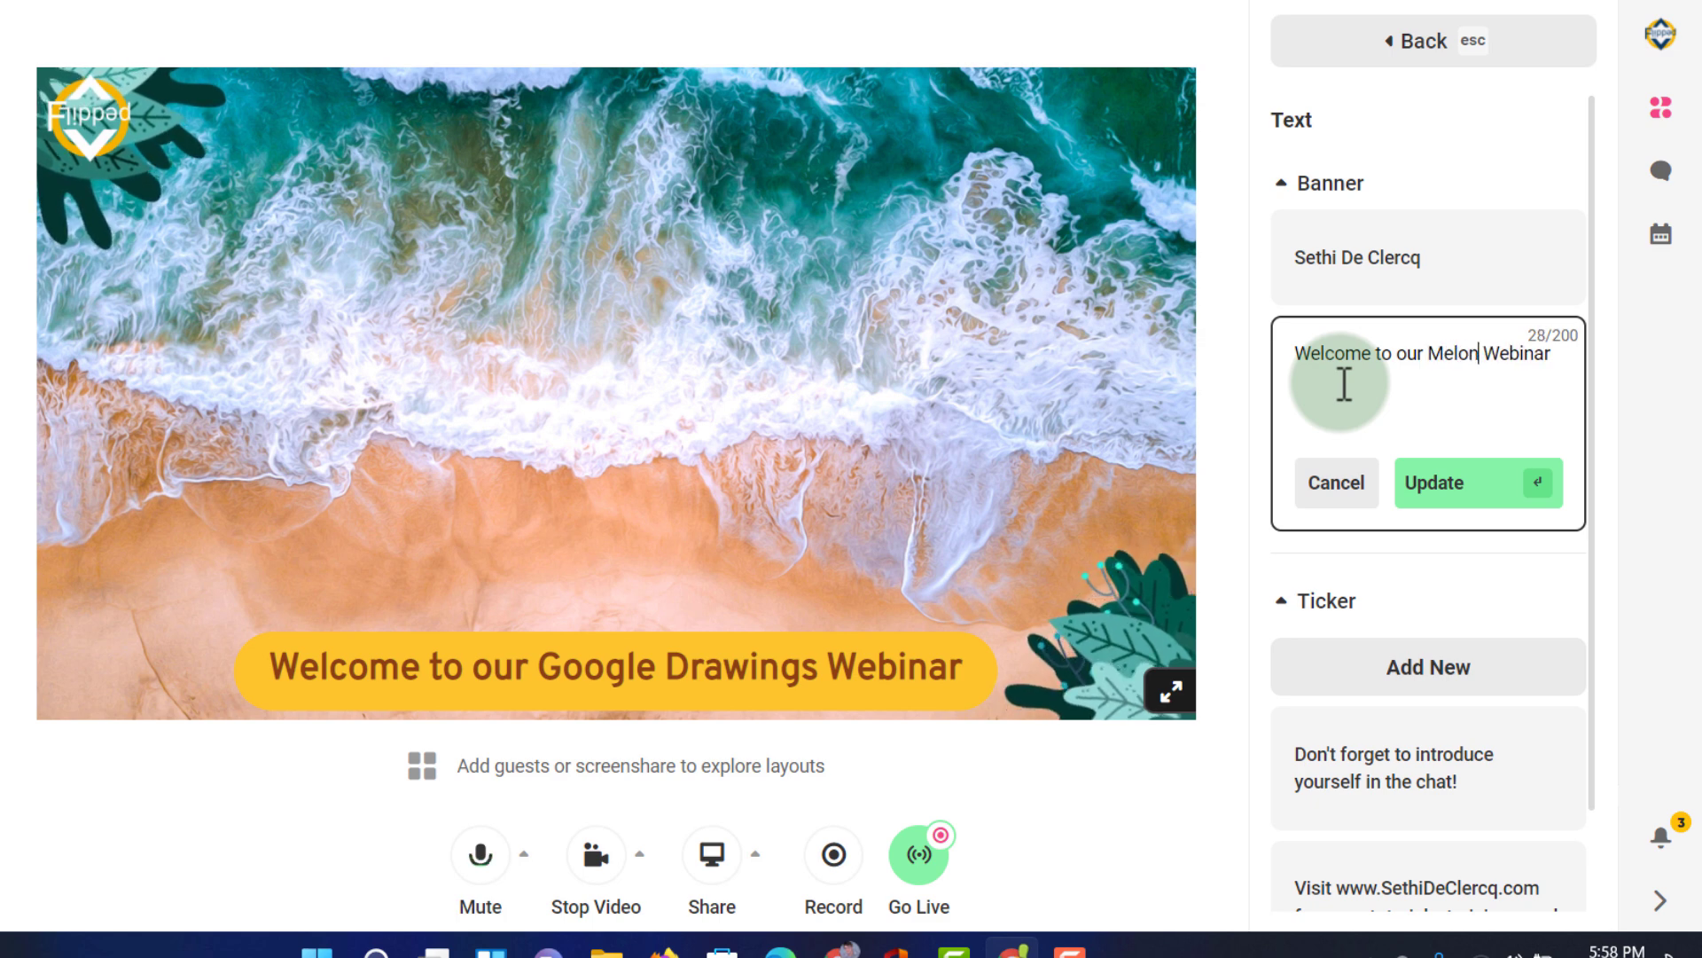
{"action": "left_click", "coordinate": [1445, 486]}
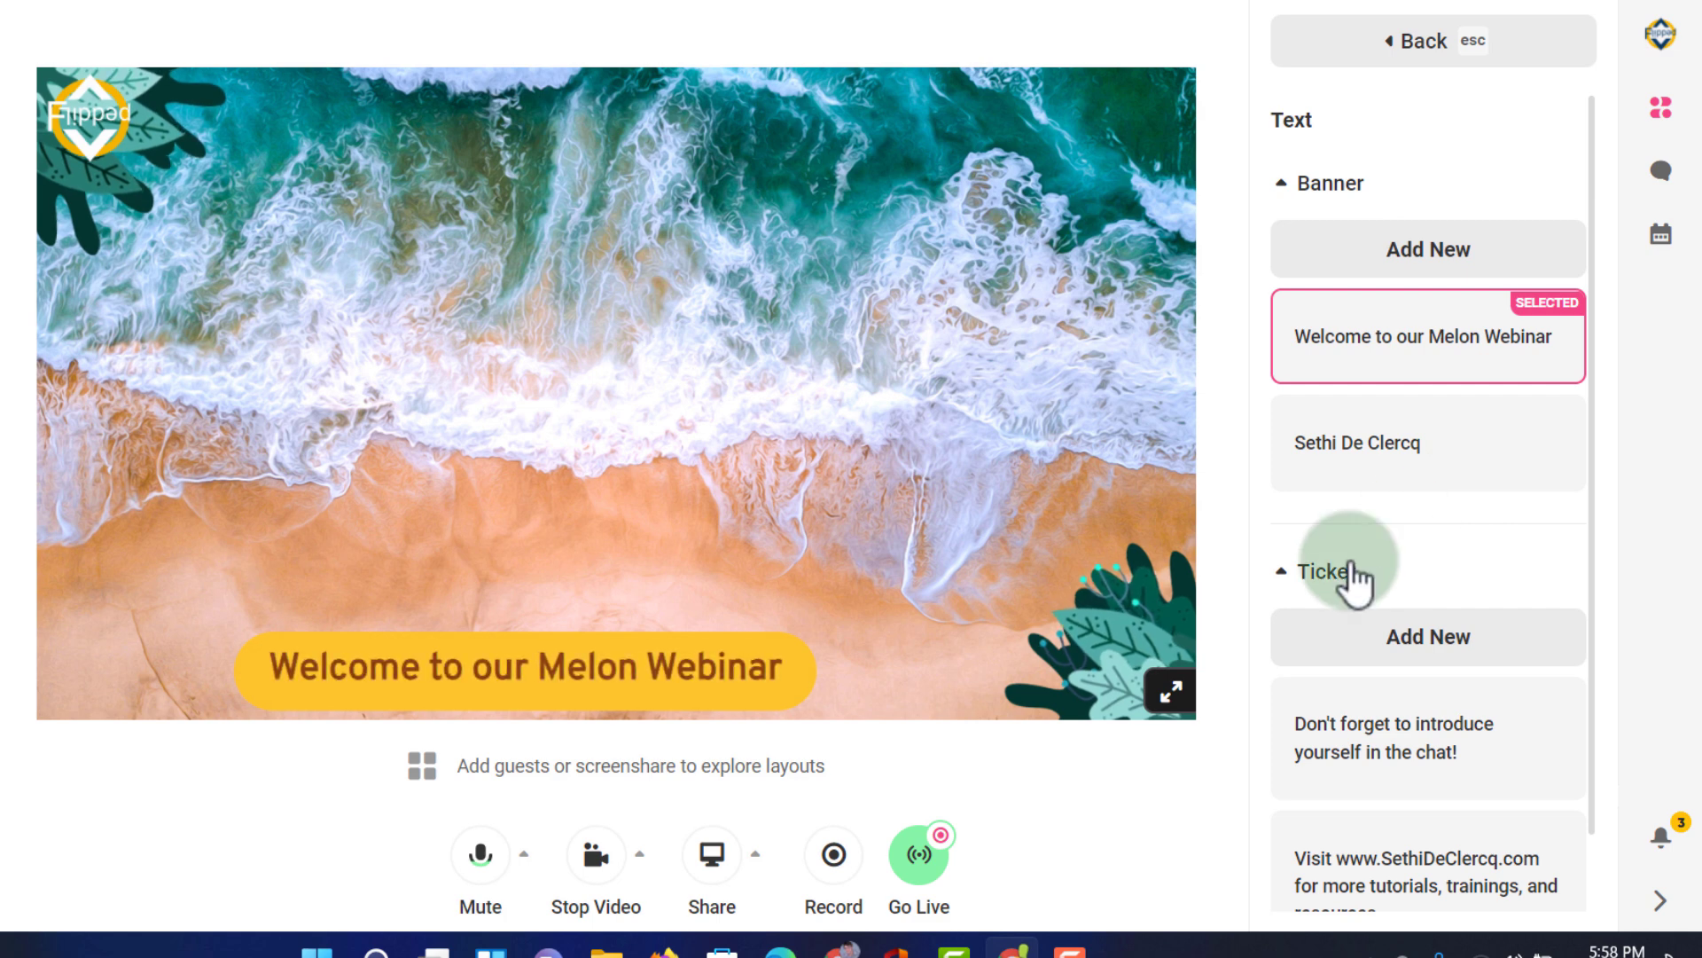
Nudge the banner higher, briefly show the presenter name banner, then return to the welcome banner
{"action": "left_click_drag", "start_coordinate": [683, 647], "coordinate": [780, 627]}
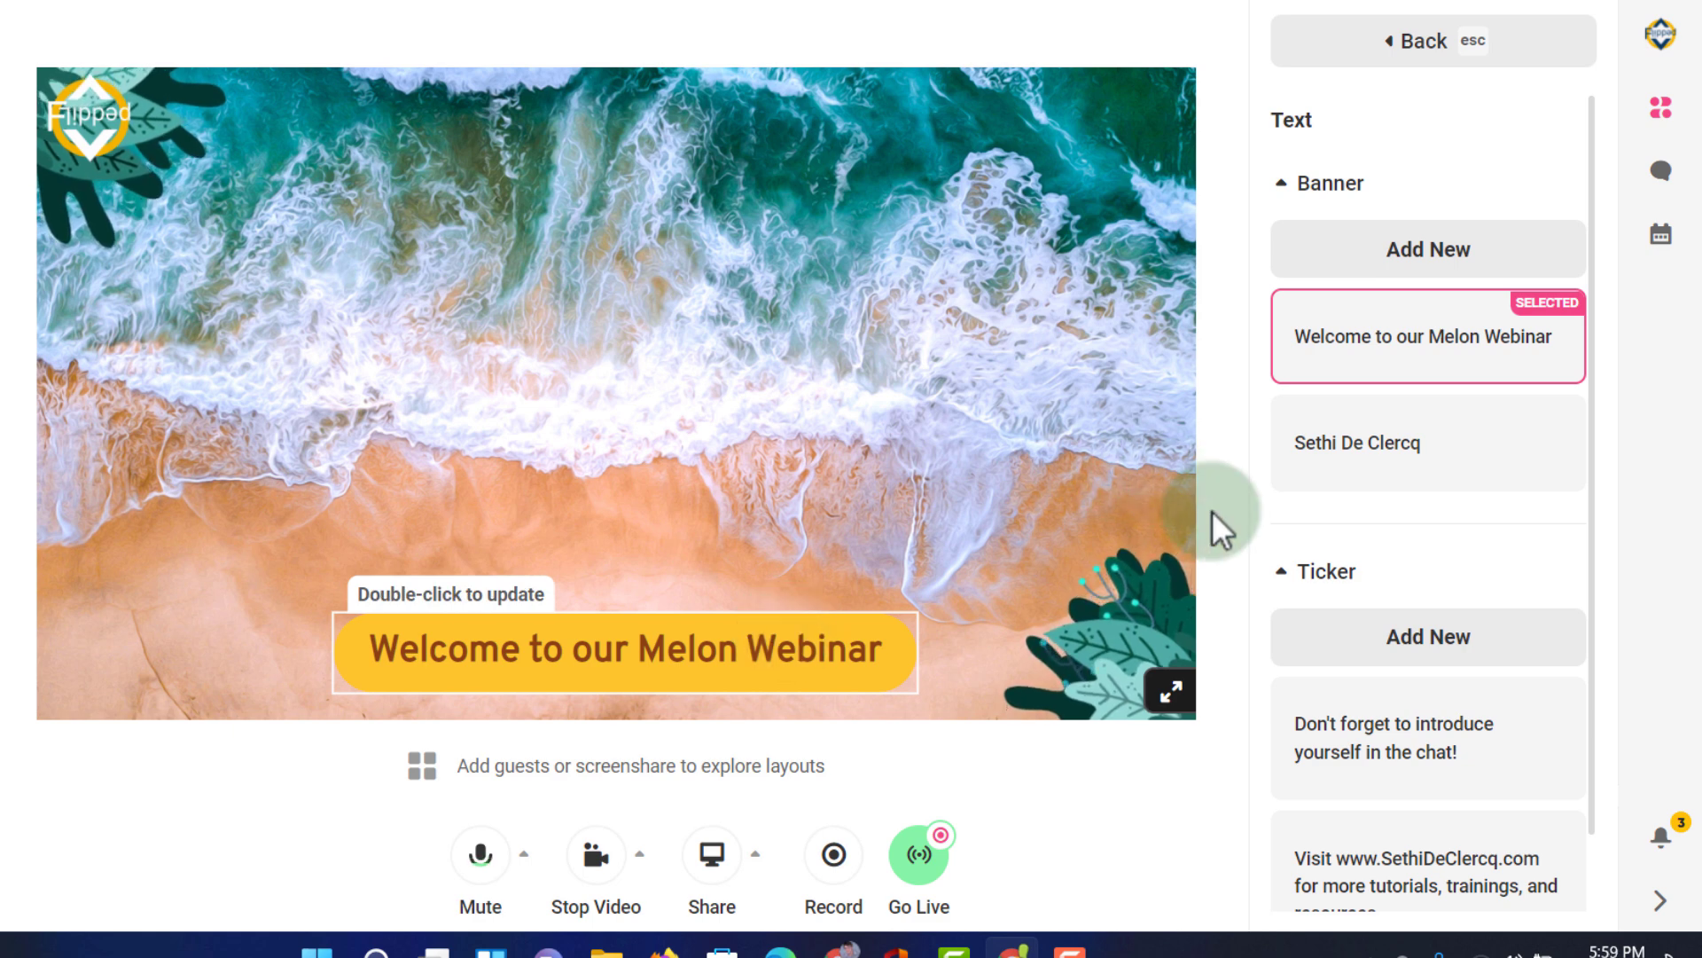
{"action": "mouse_move", "coordinate": [1470, 449]}
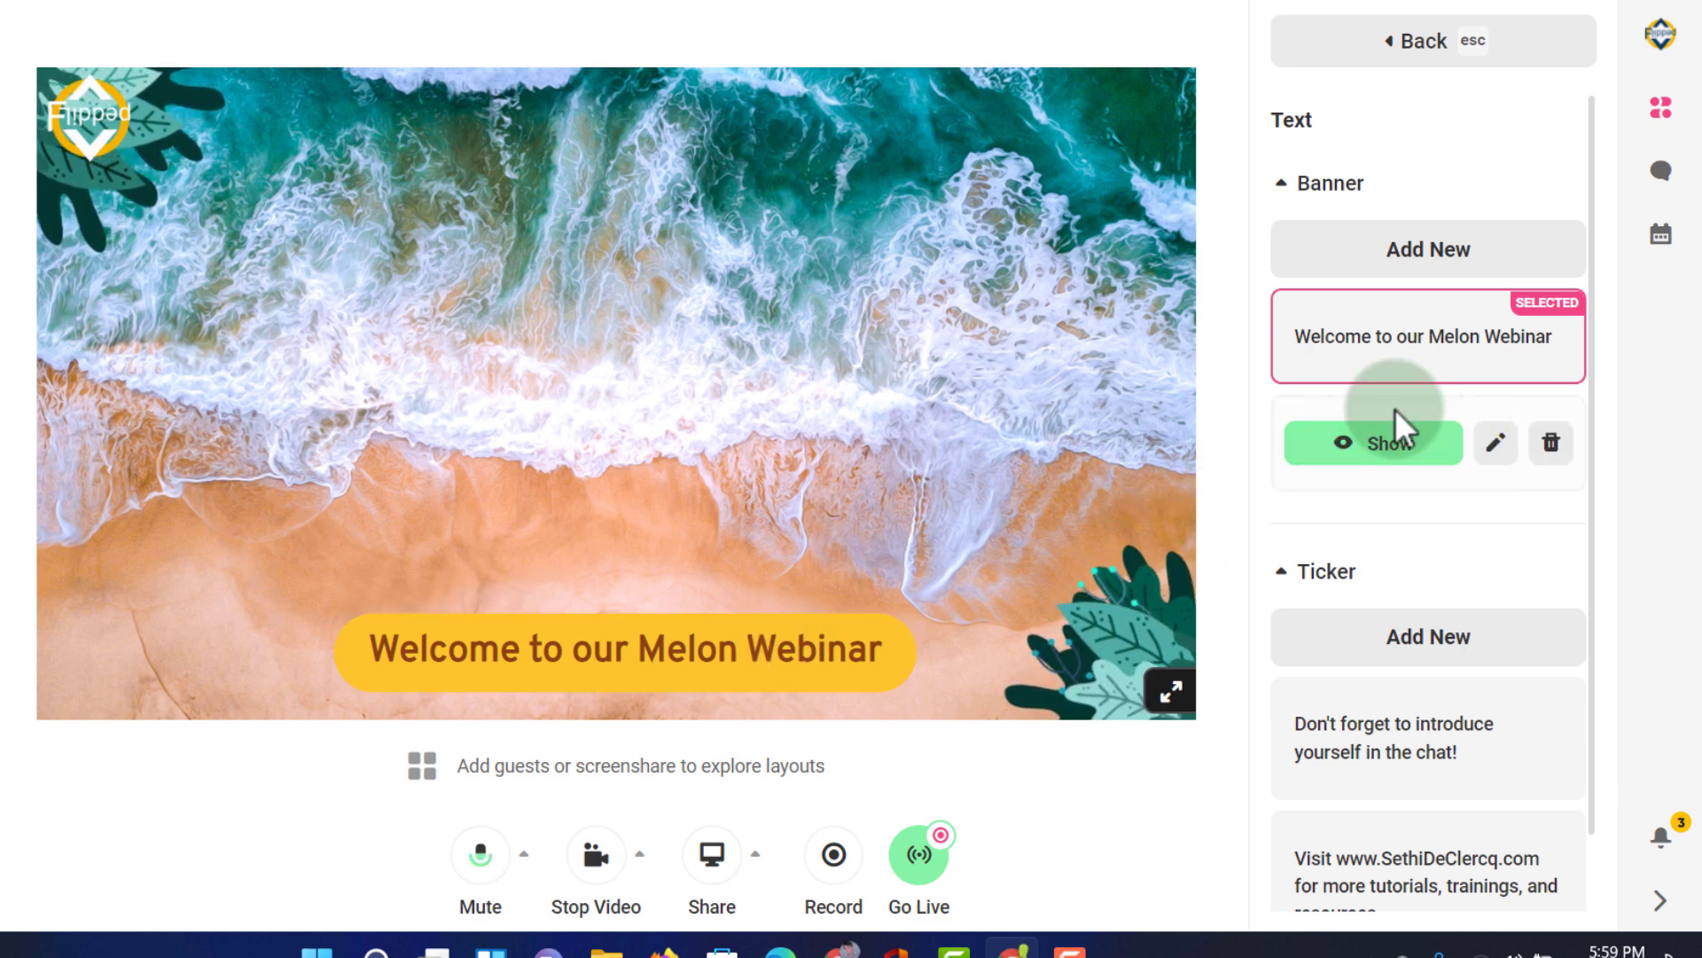
{"action": "left_click", "coordinate": [1381, 444]}
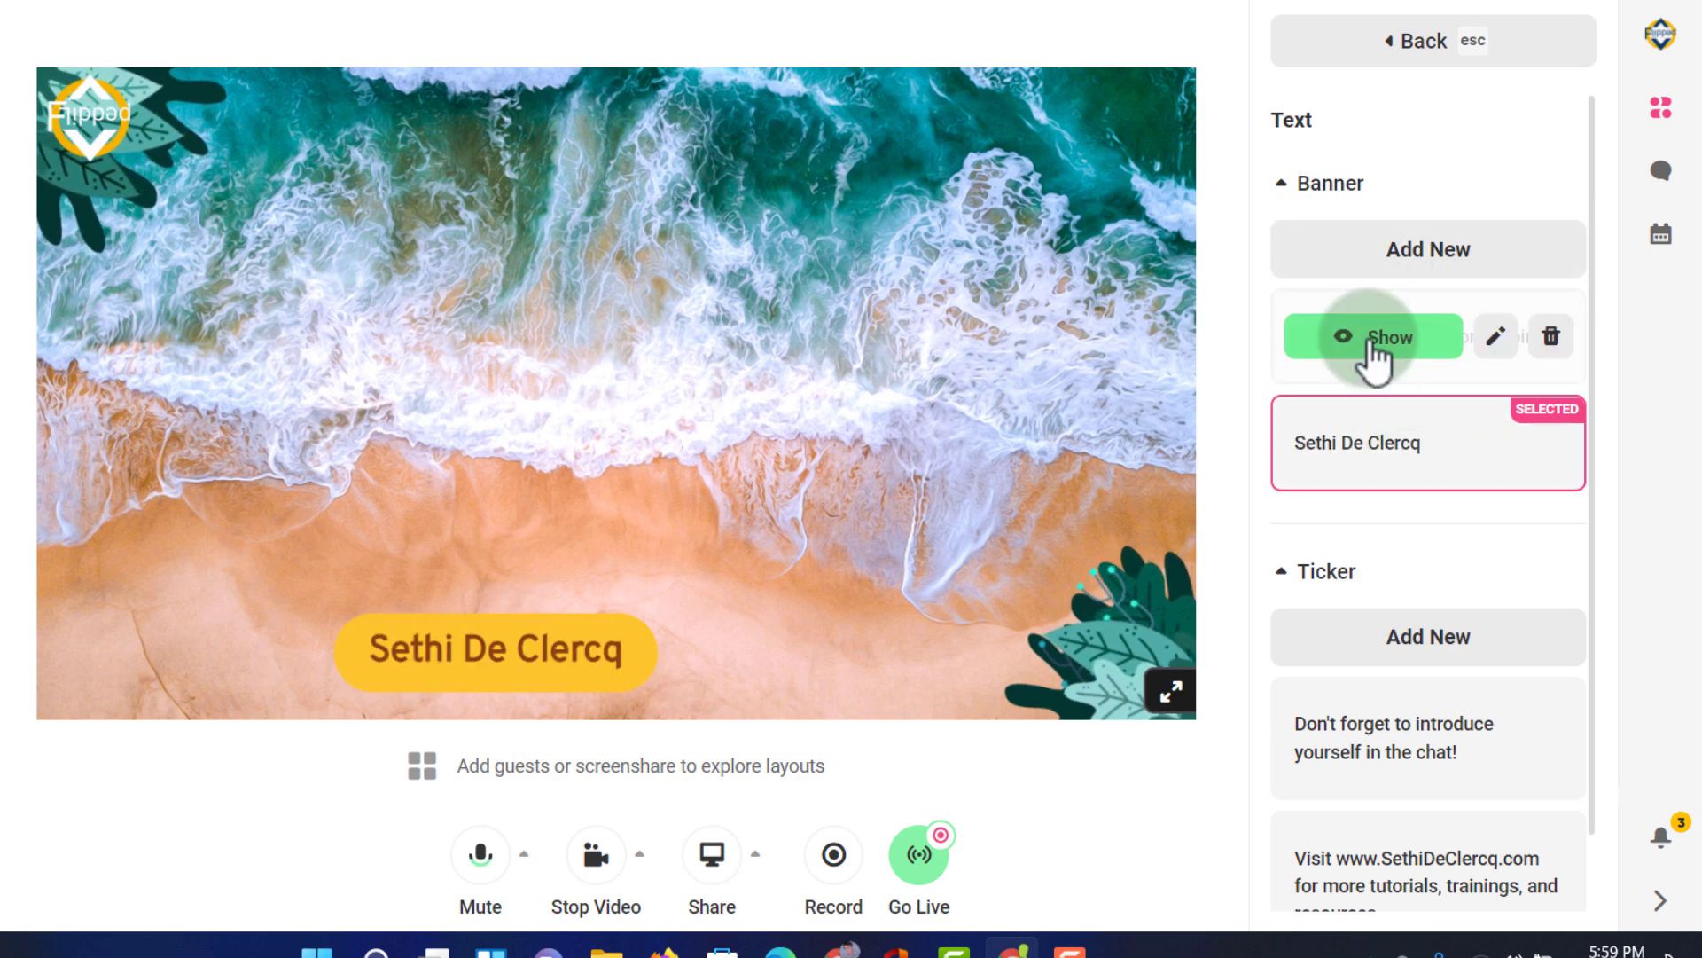
{"action": "left_click", "coordinate": [1374, 345]}
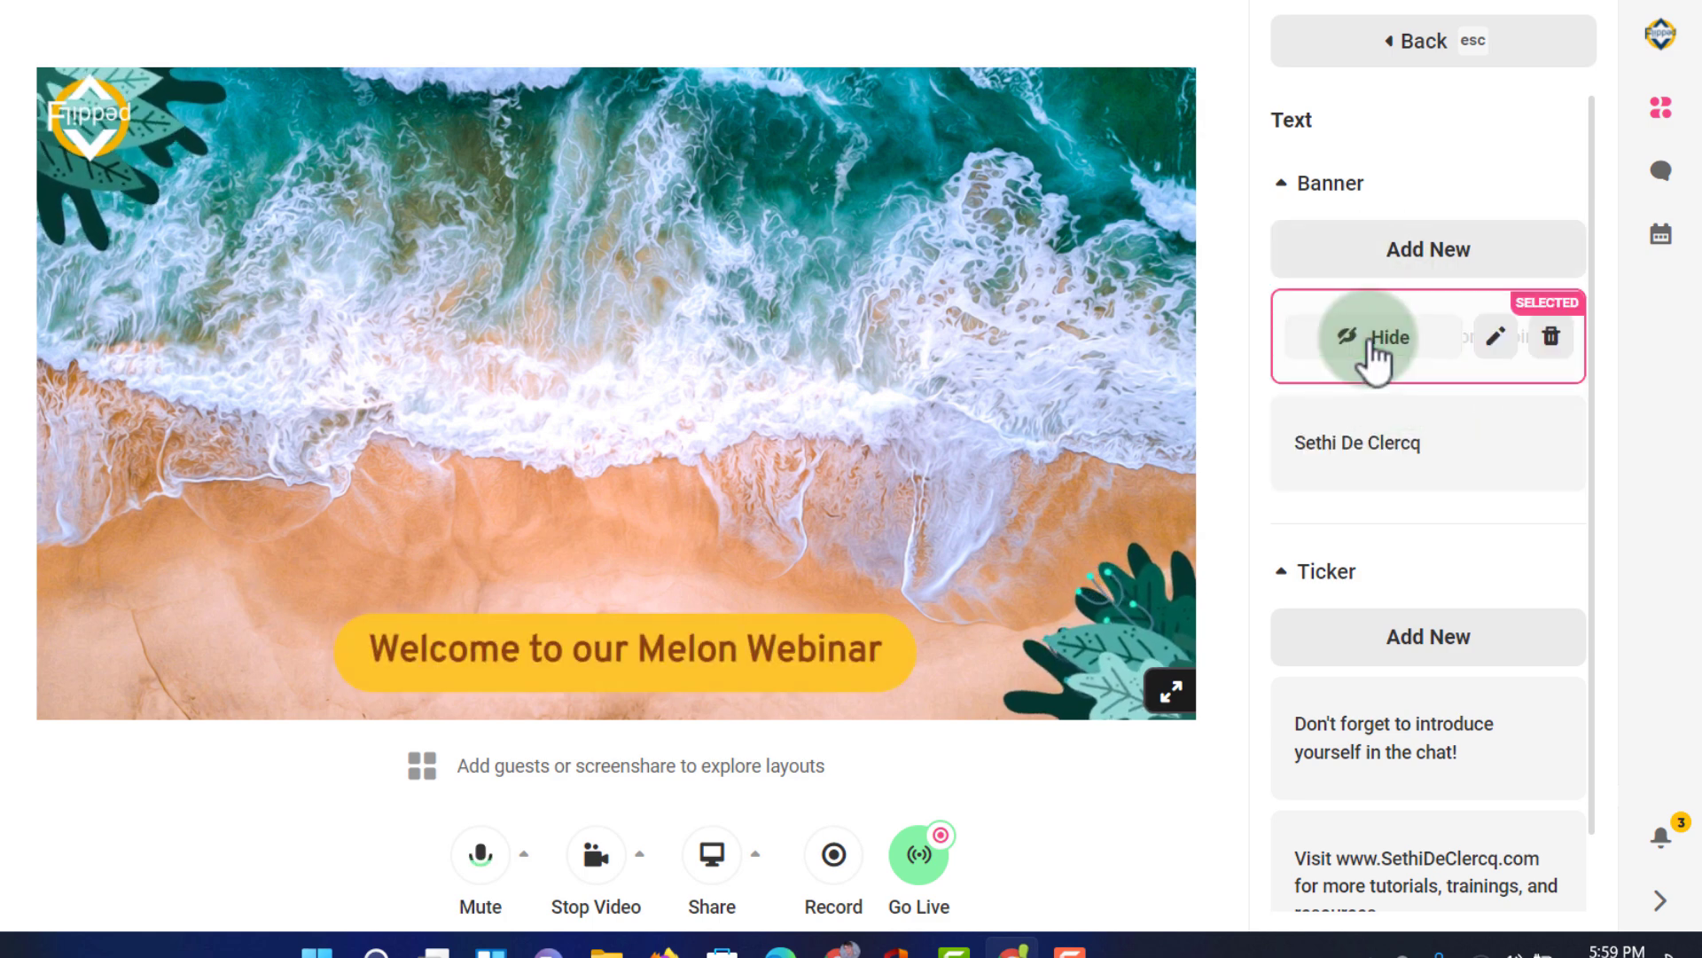
{"action": "scroll", "coordinate": [1374, 359], "scroll_direction": "down", "scroll_amount": 1}
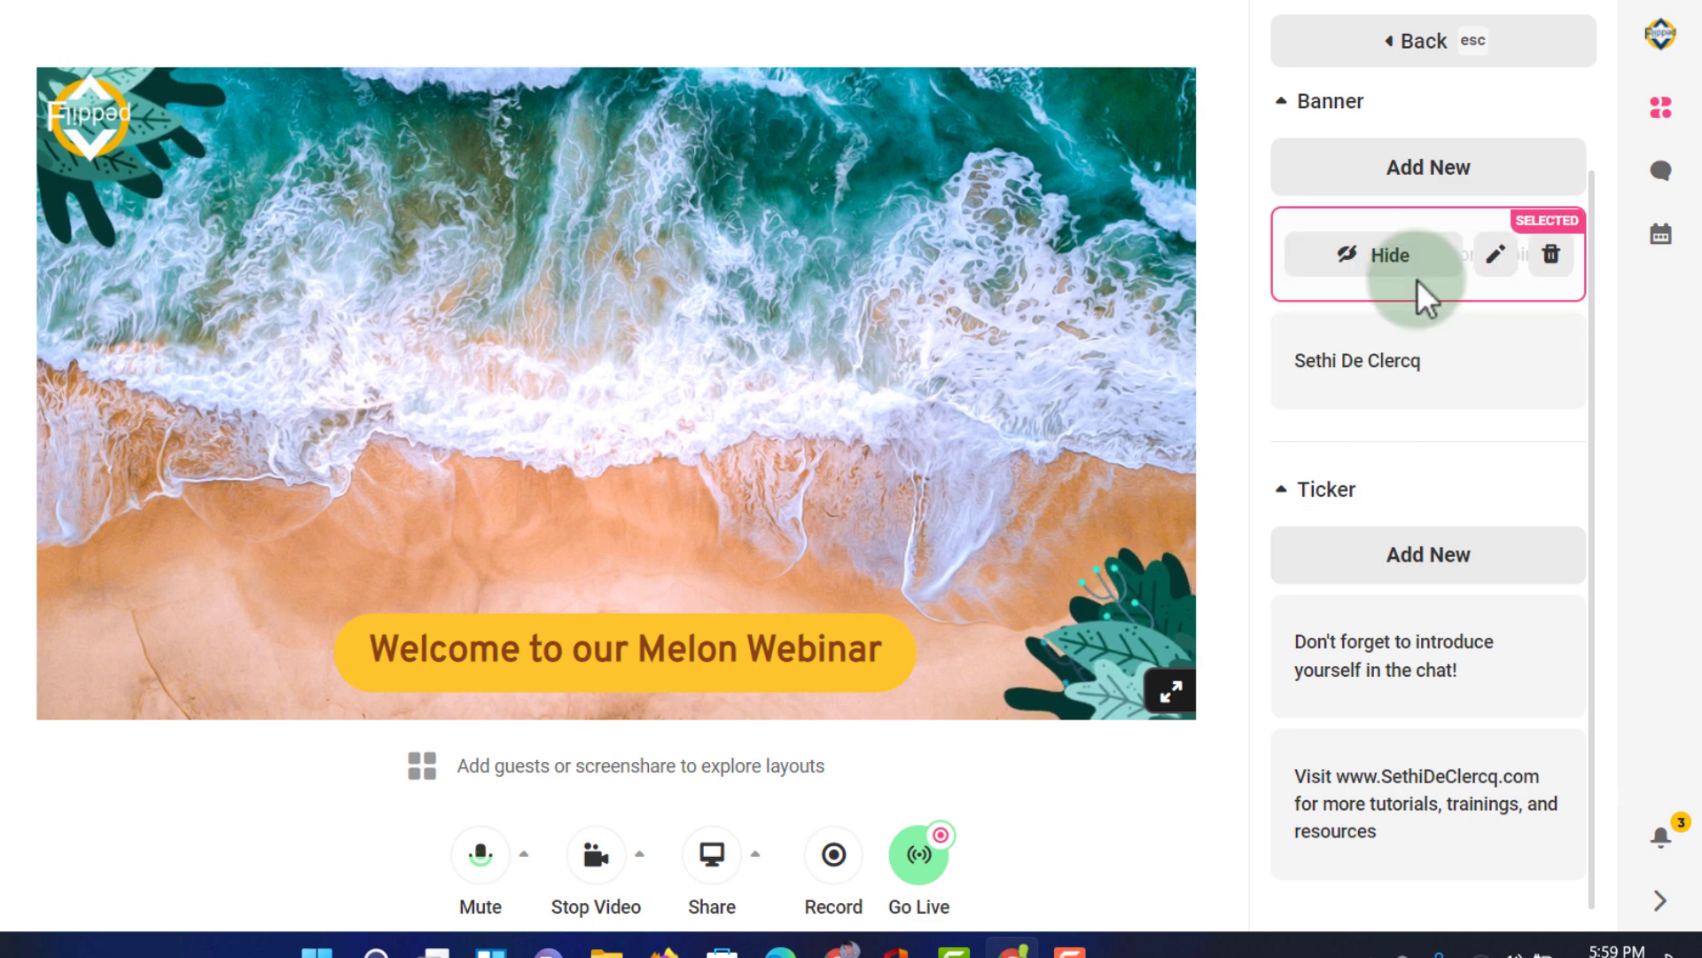
{"action": "left_click", "coordinate": [1390, 255]}
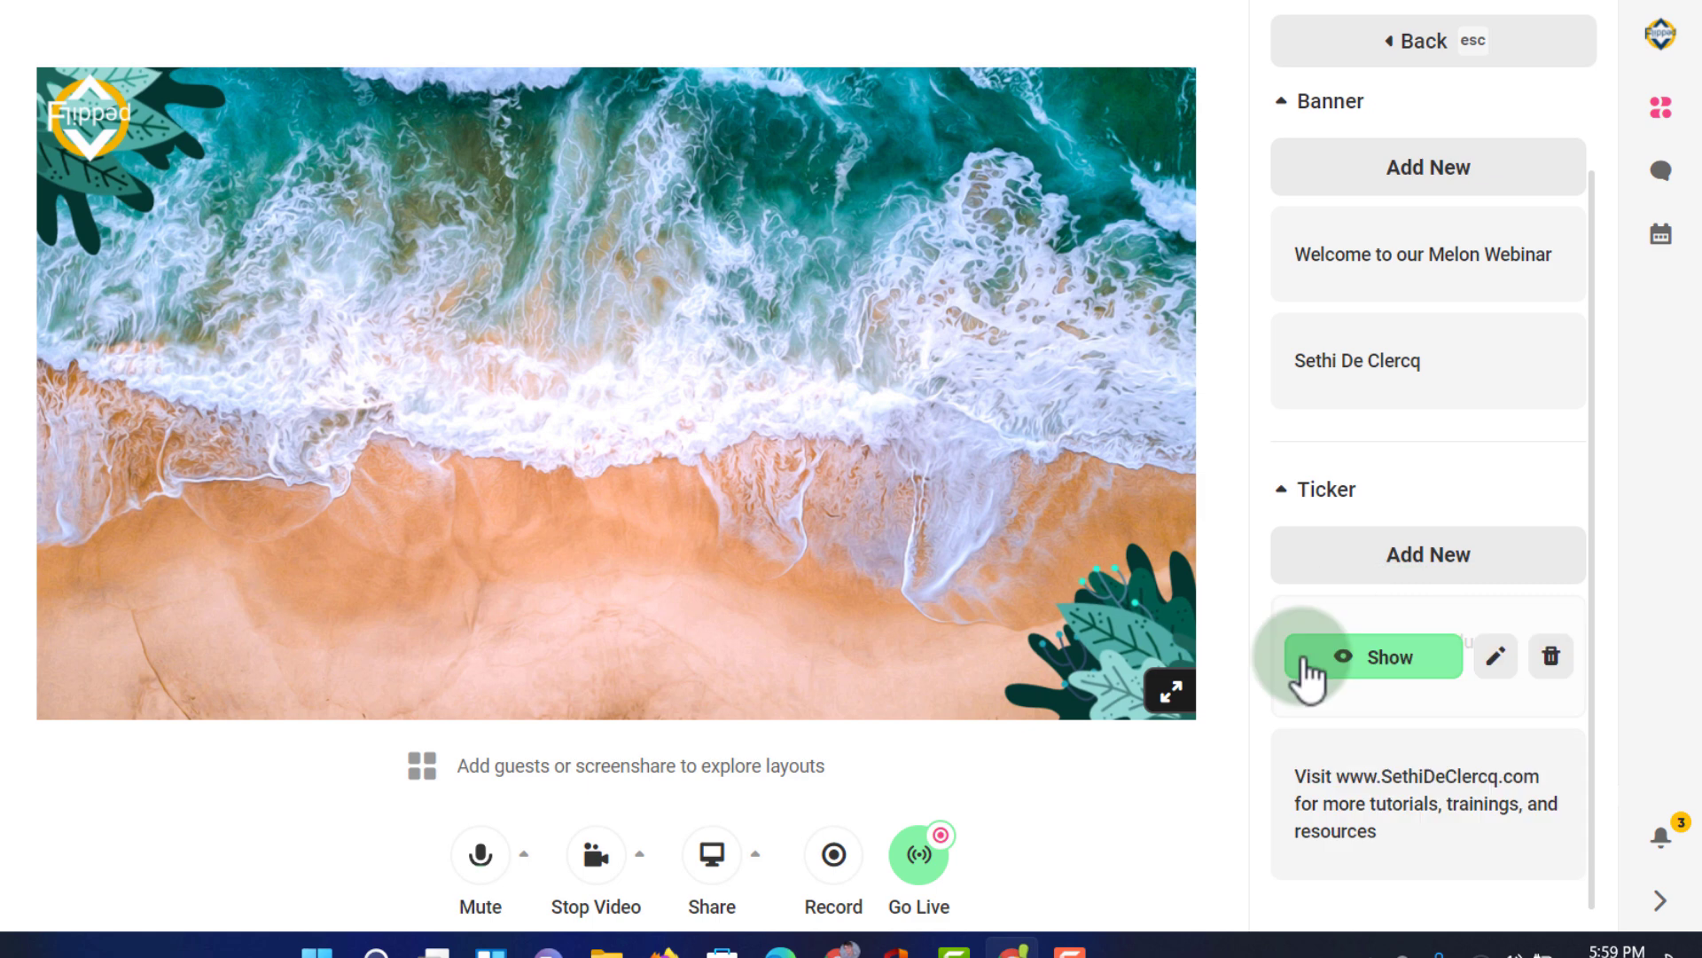
{"action": "left_click", "coordinate": [1383, 661]}
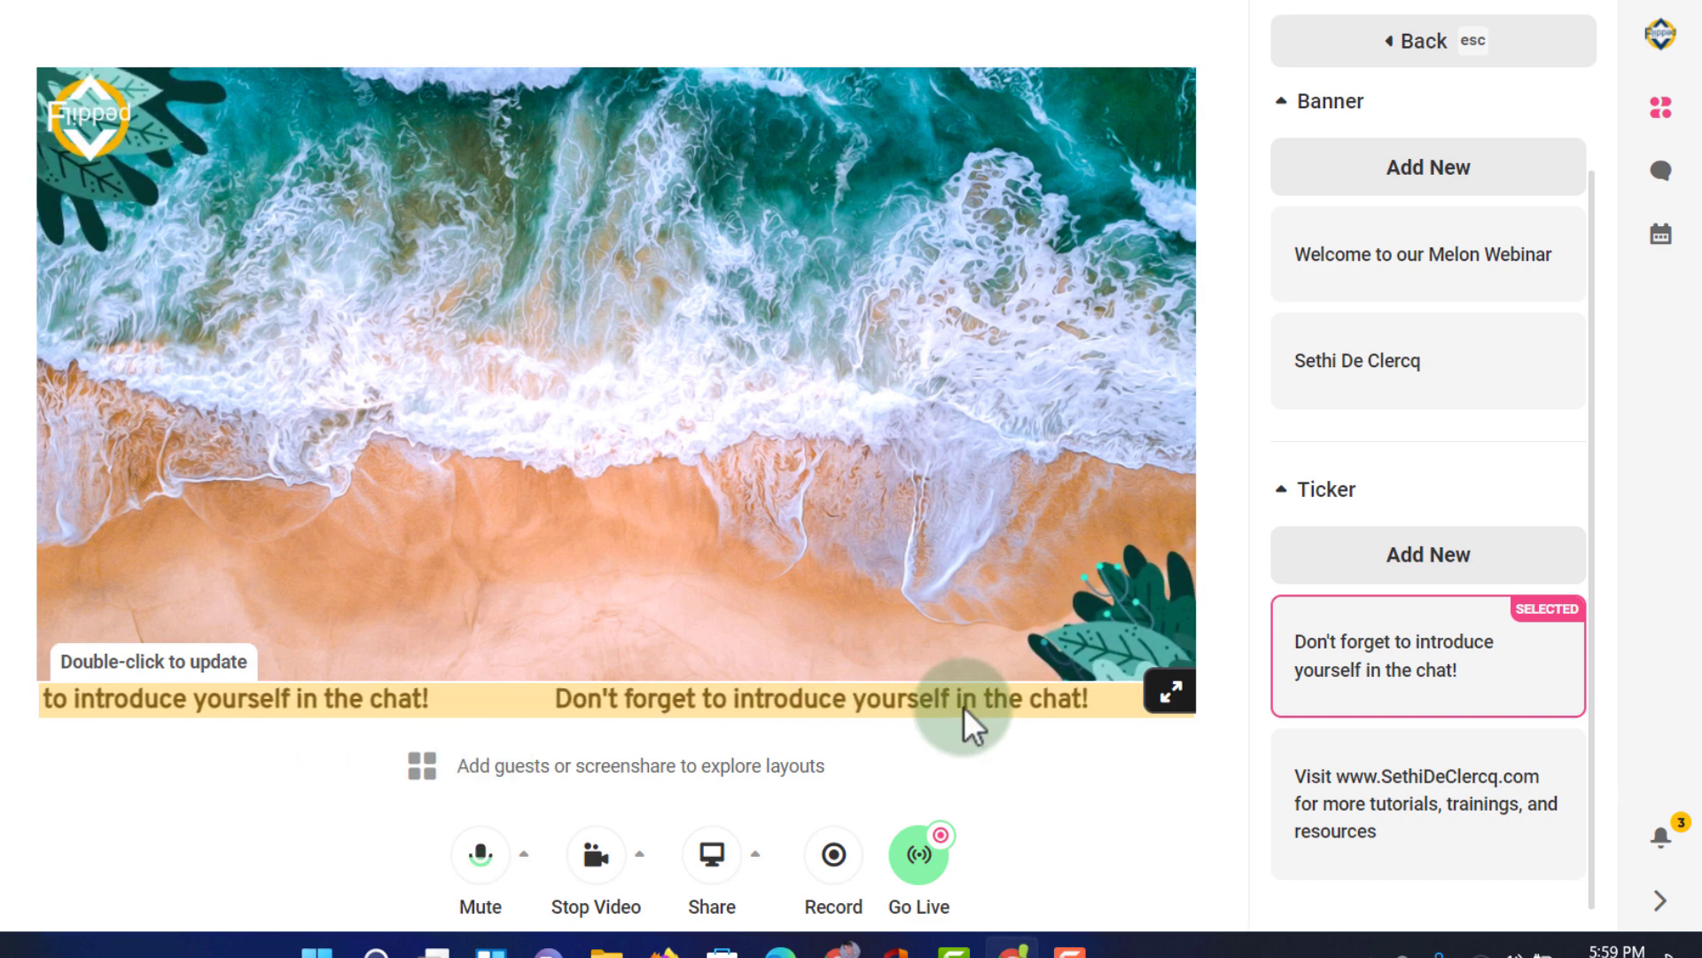
{"action": "mouse_move", "coordinate": [1291, 746]}
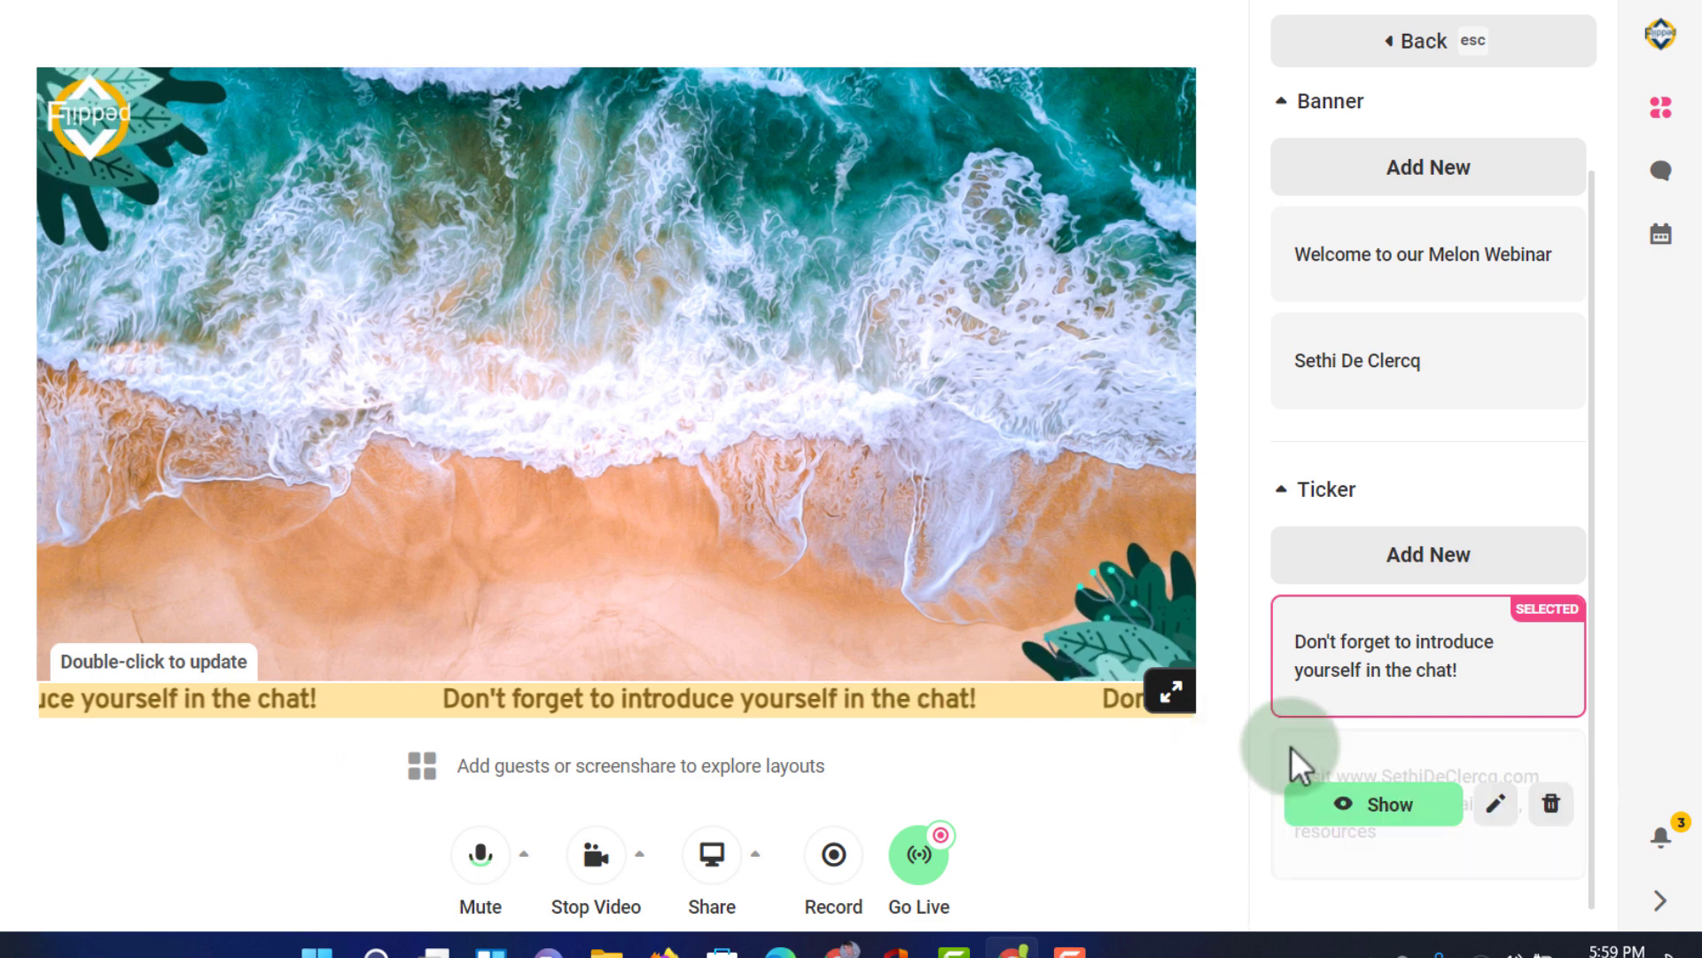
{"action": "left_click", "coordinate": [1390, 805]}
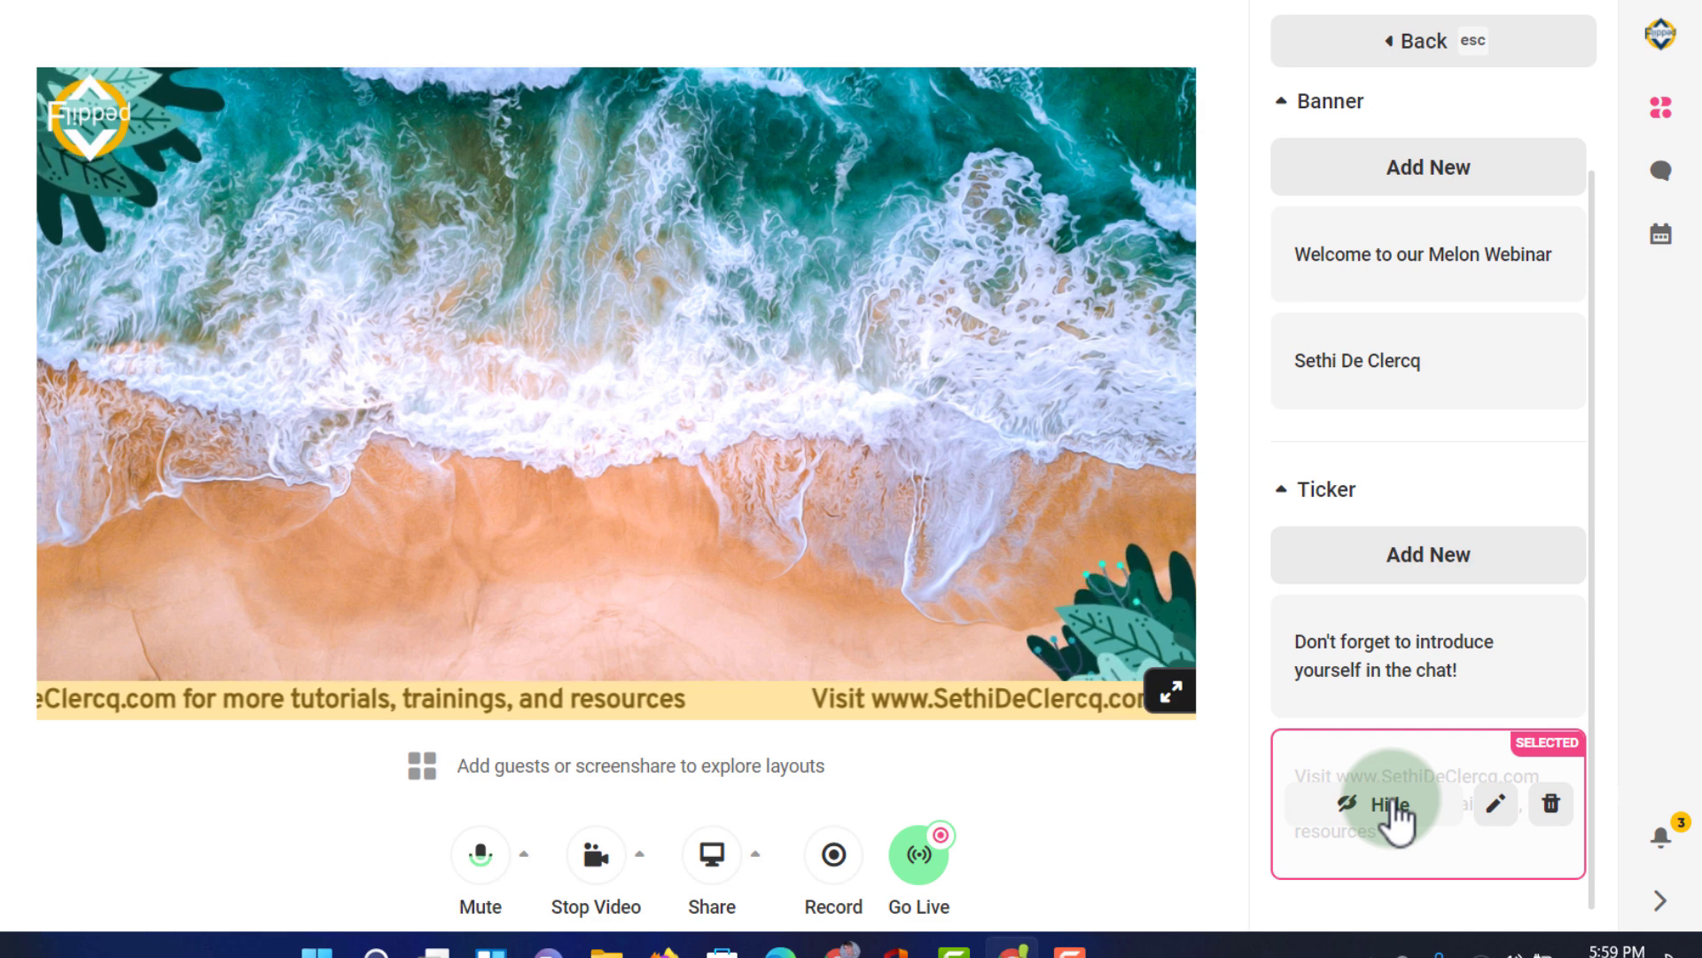
{"action": "mouse_move", "coordinate": [1401, 677]}
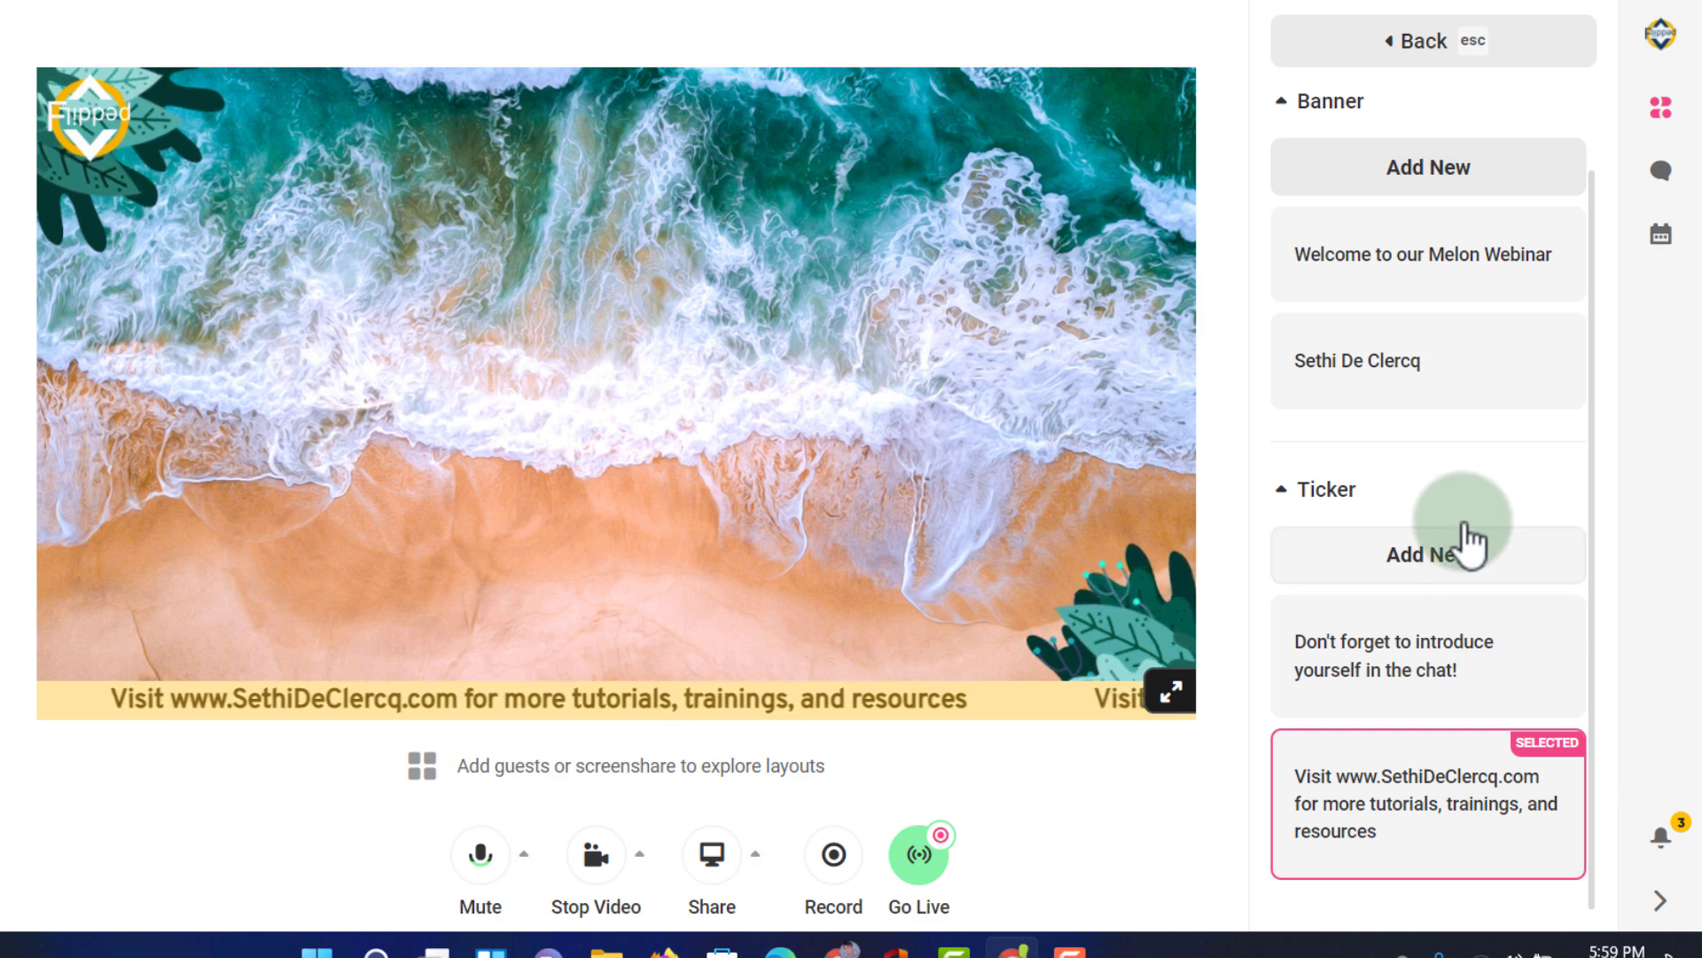
{"action": "mouse_move", "coordinate": [1406, 754]}
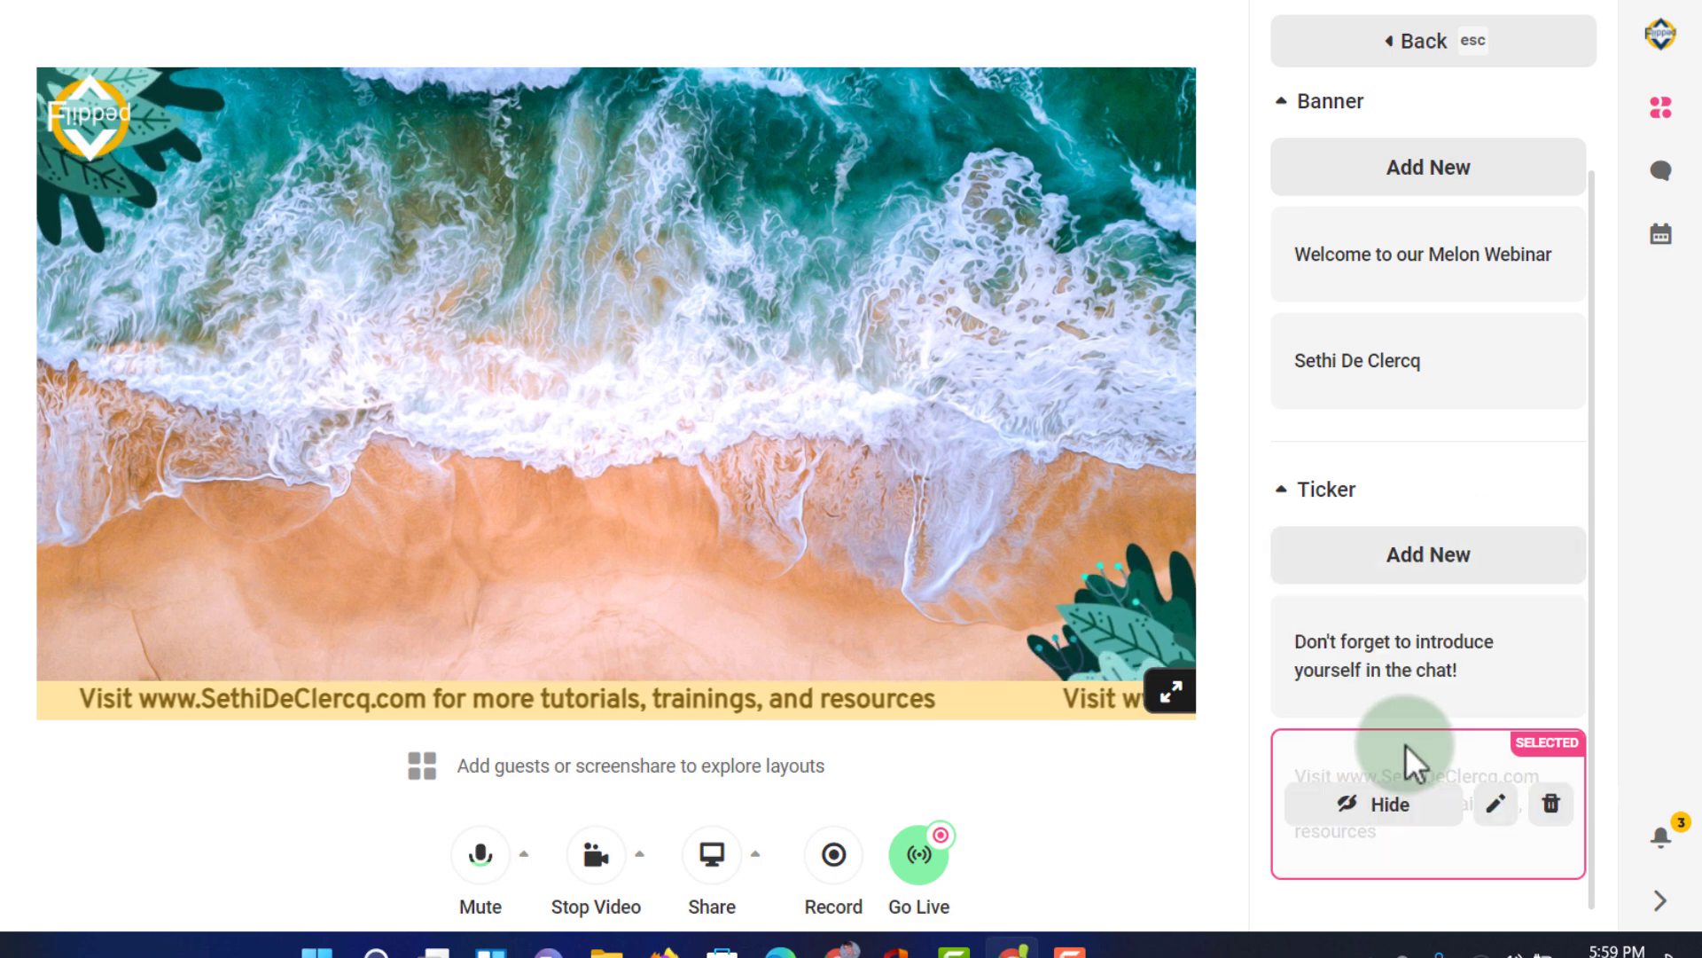
{"action": "left_click", "coordinate": [1392, 808]}
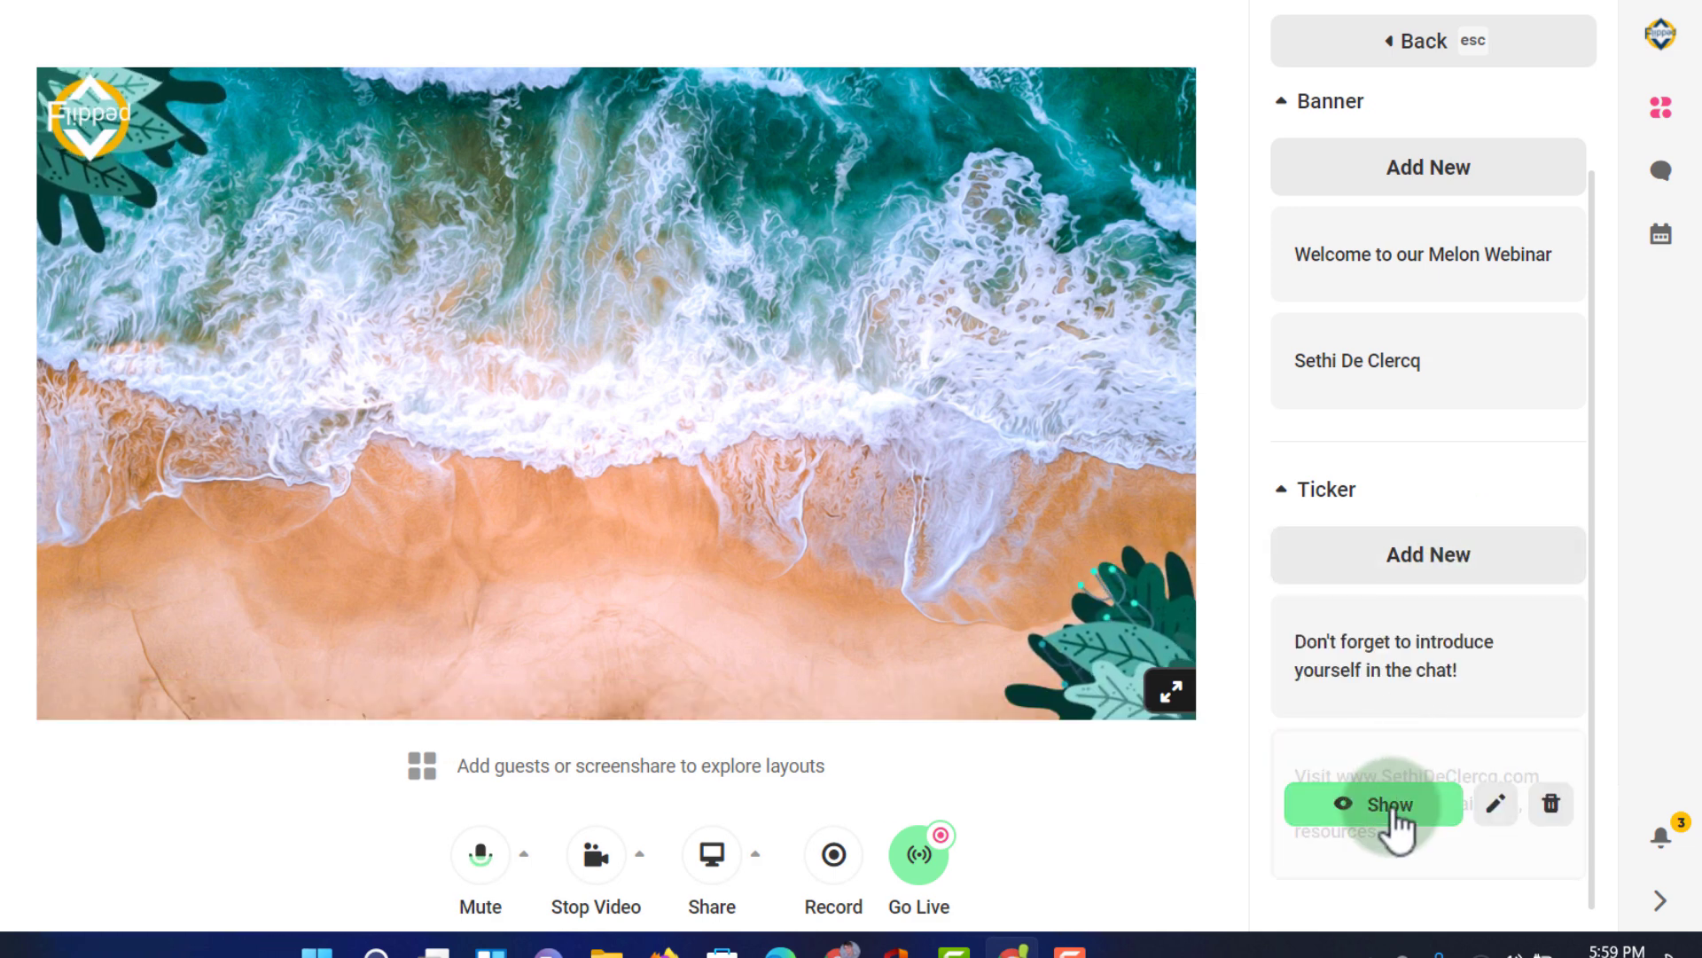
Open the Video card, expand Clips and show more to browse the 'Going live in' countdowns
{"action": "left_click", "coordinate": [1408, 51]}
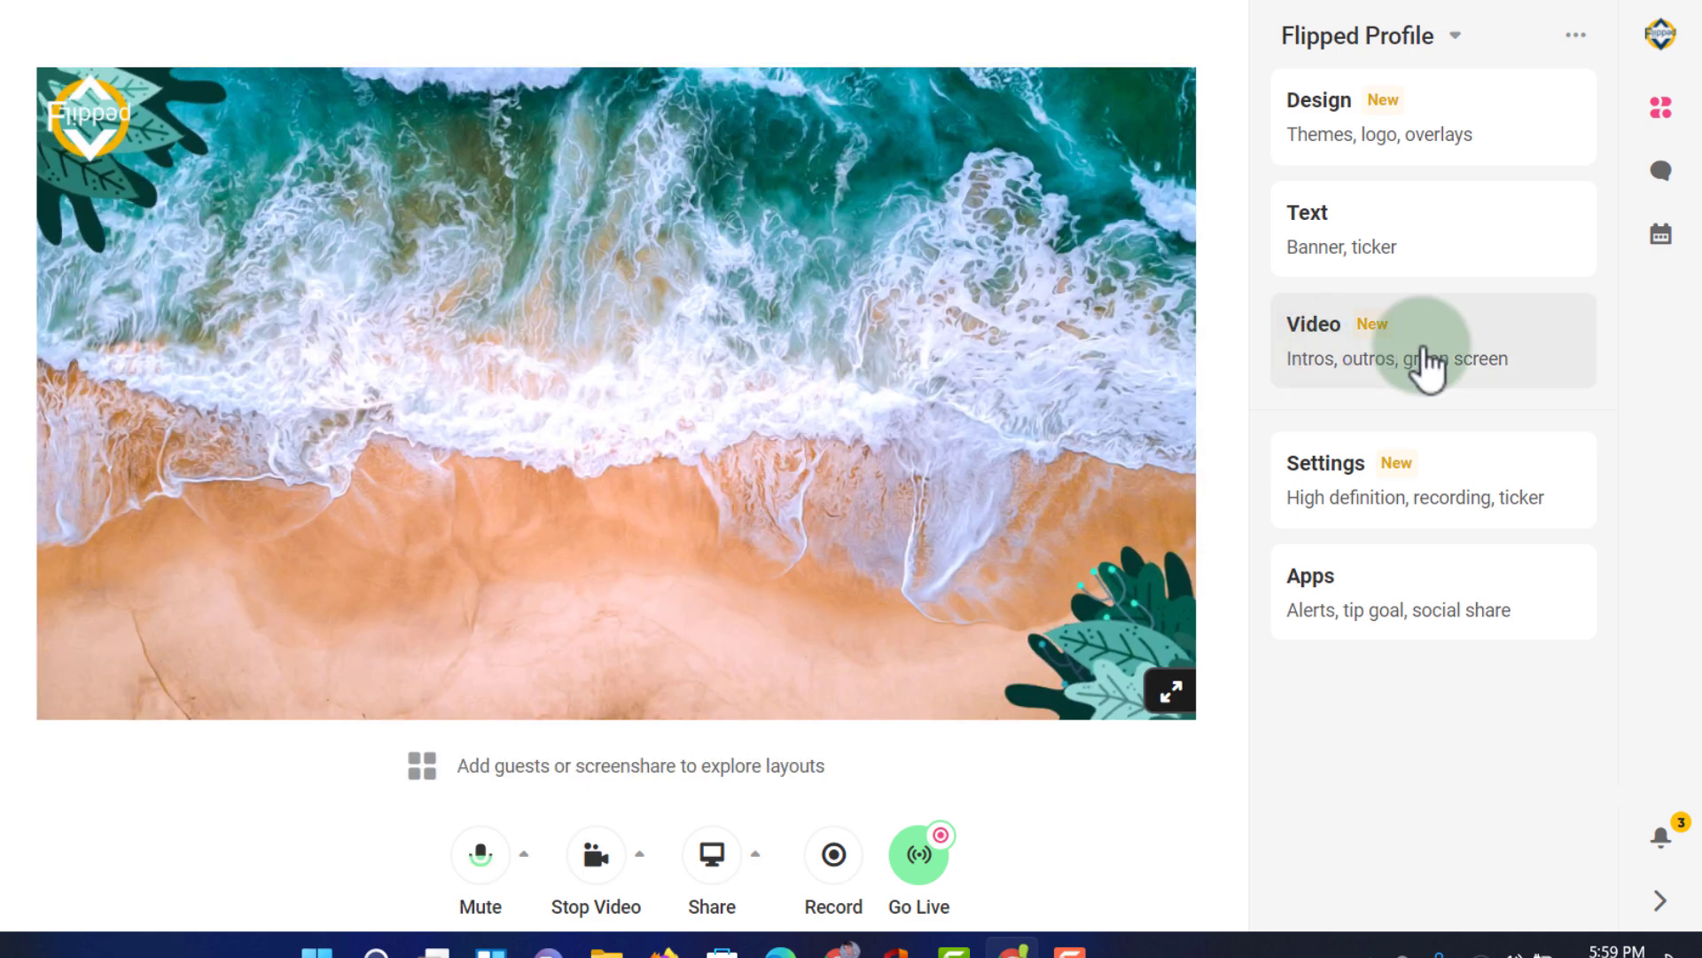
{"action": "left_click", "coordinate": [1419, 368]}
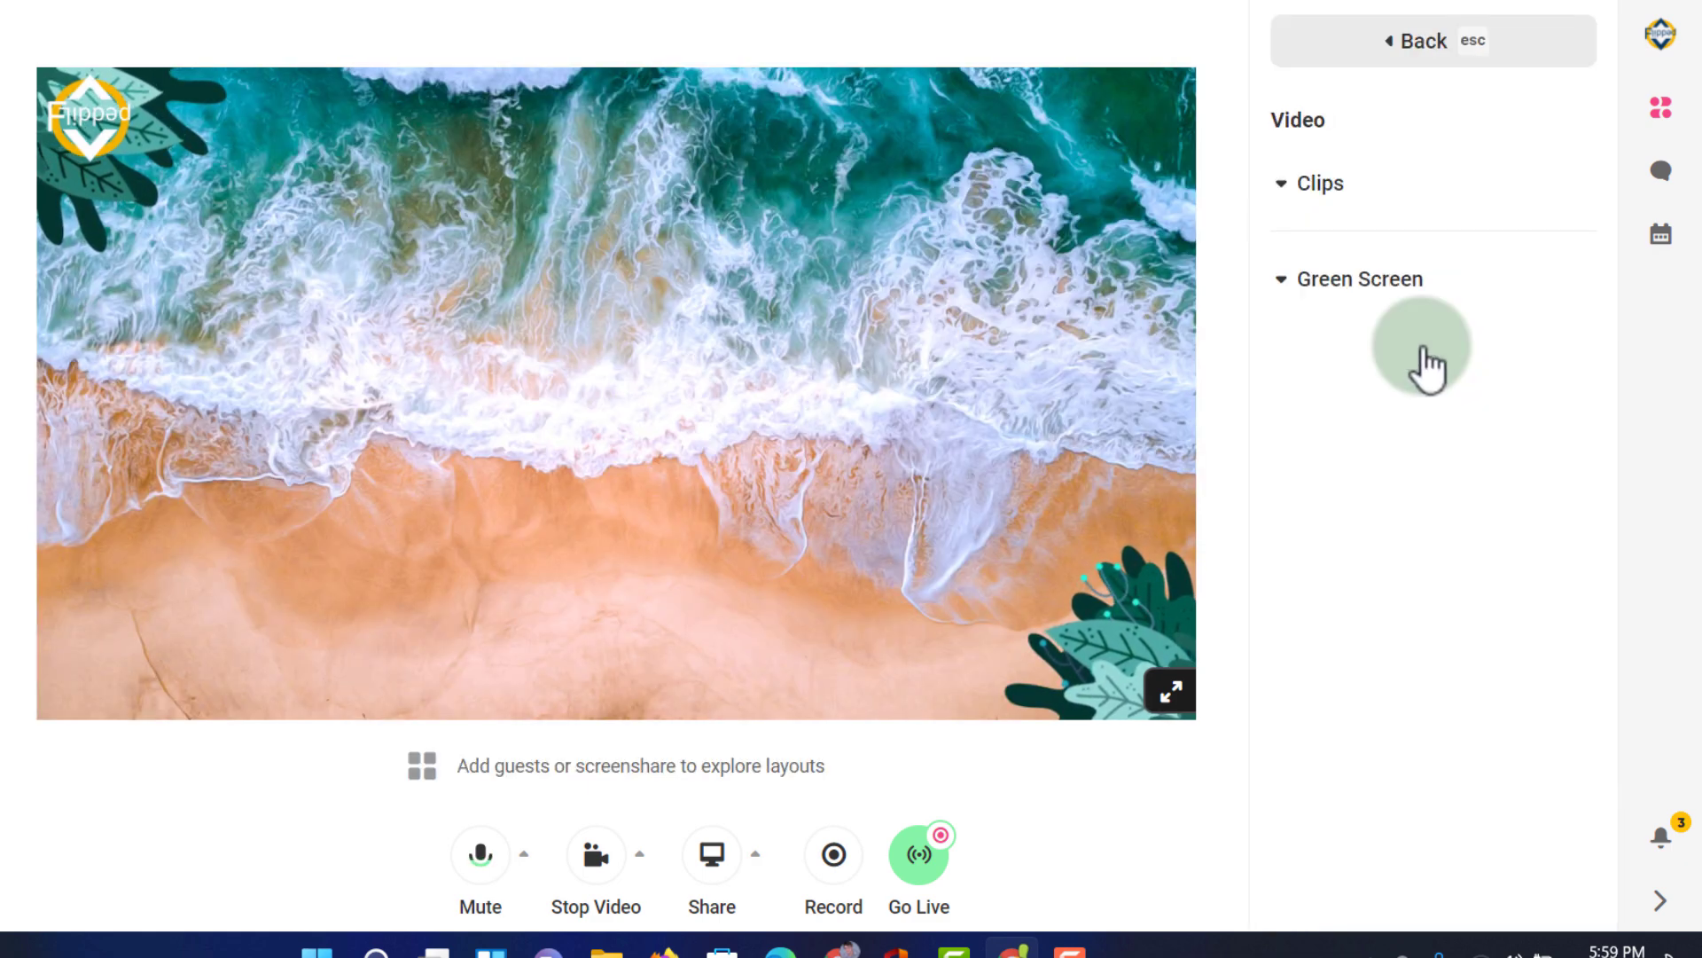
{"action": "left_click", "coordinate": [1493, 226]}
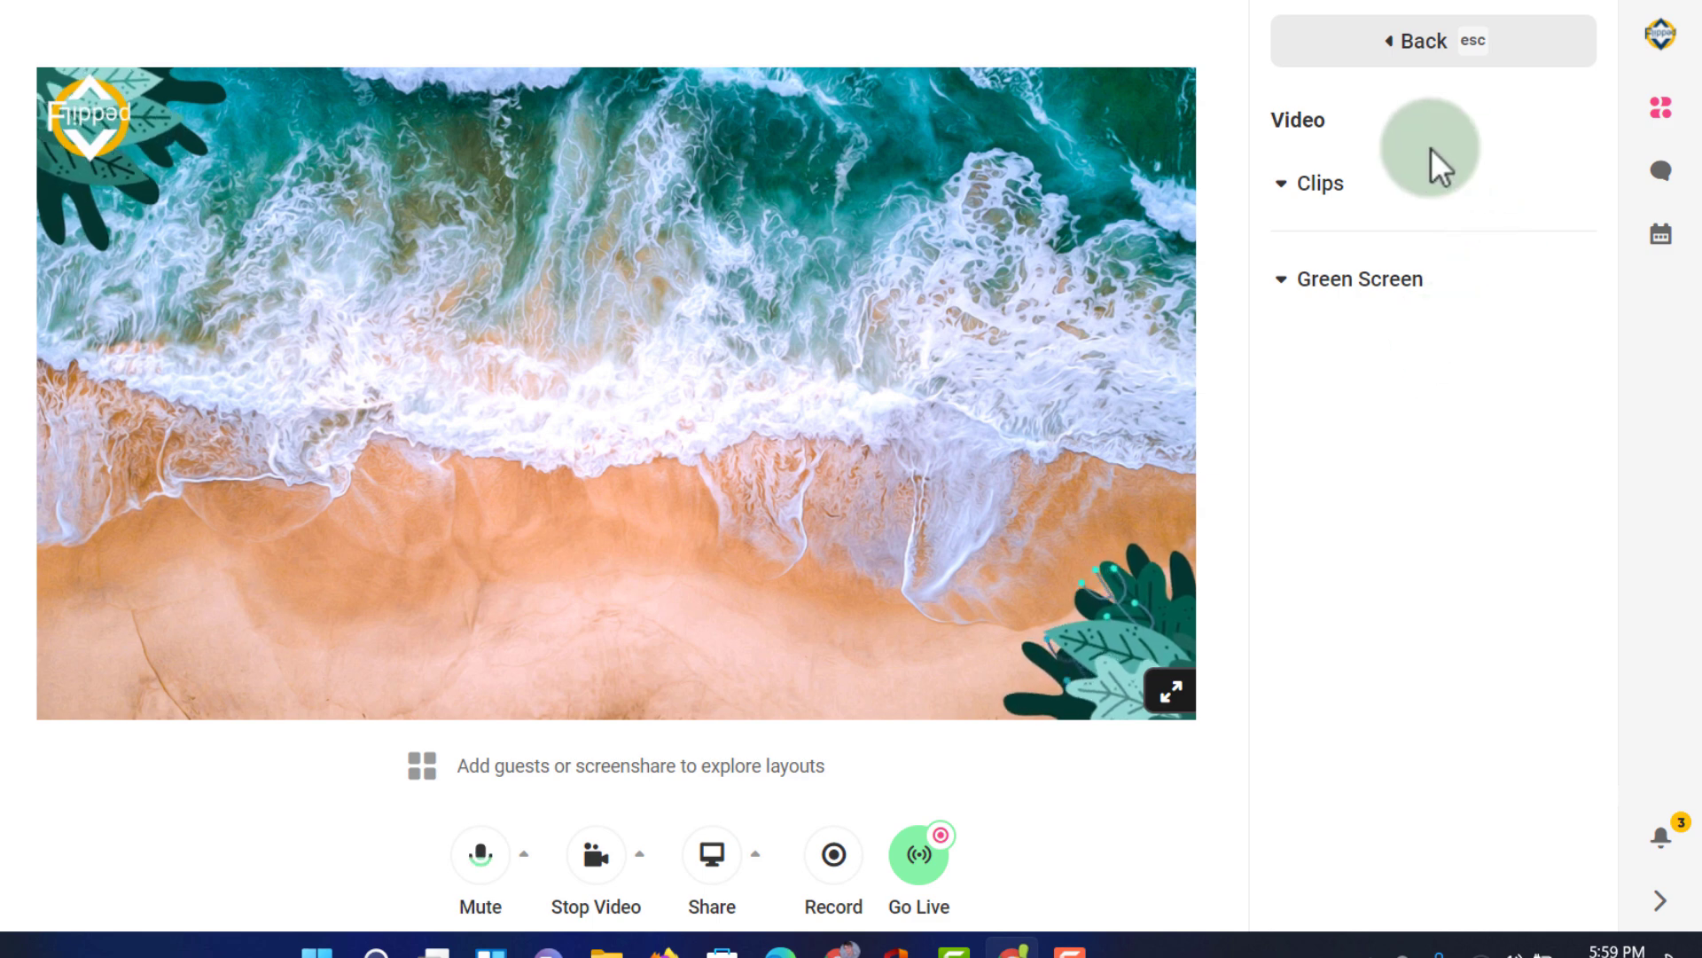
{"action": "left_click", "coordinate": [1321, 185]}
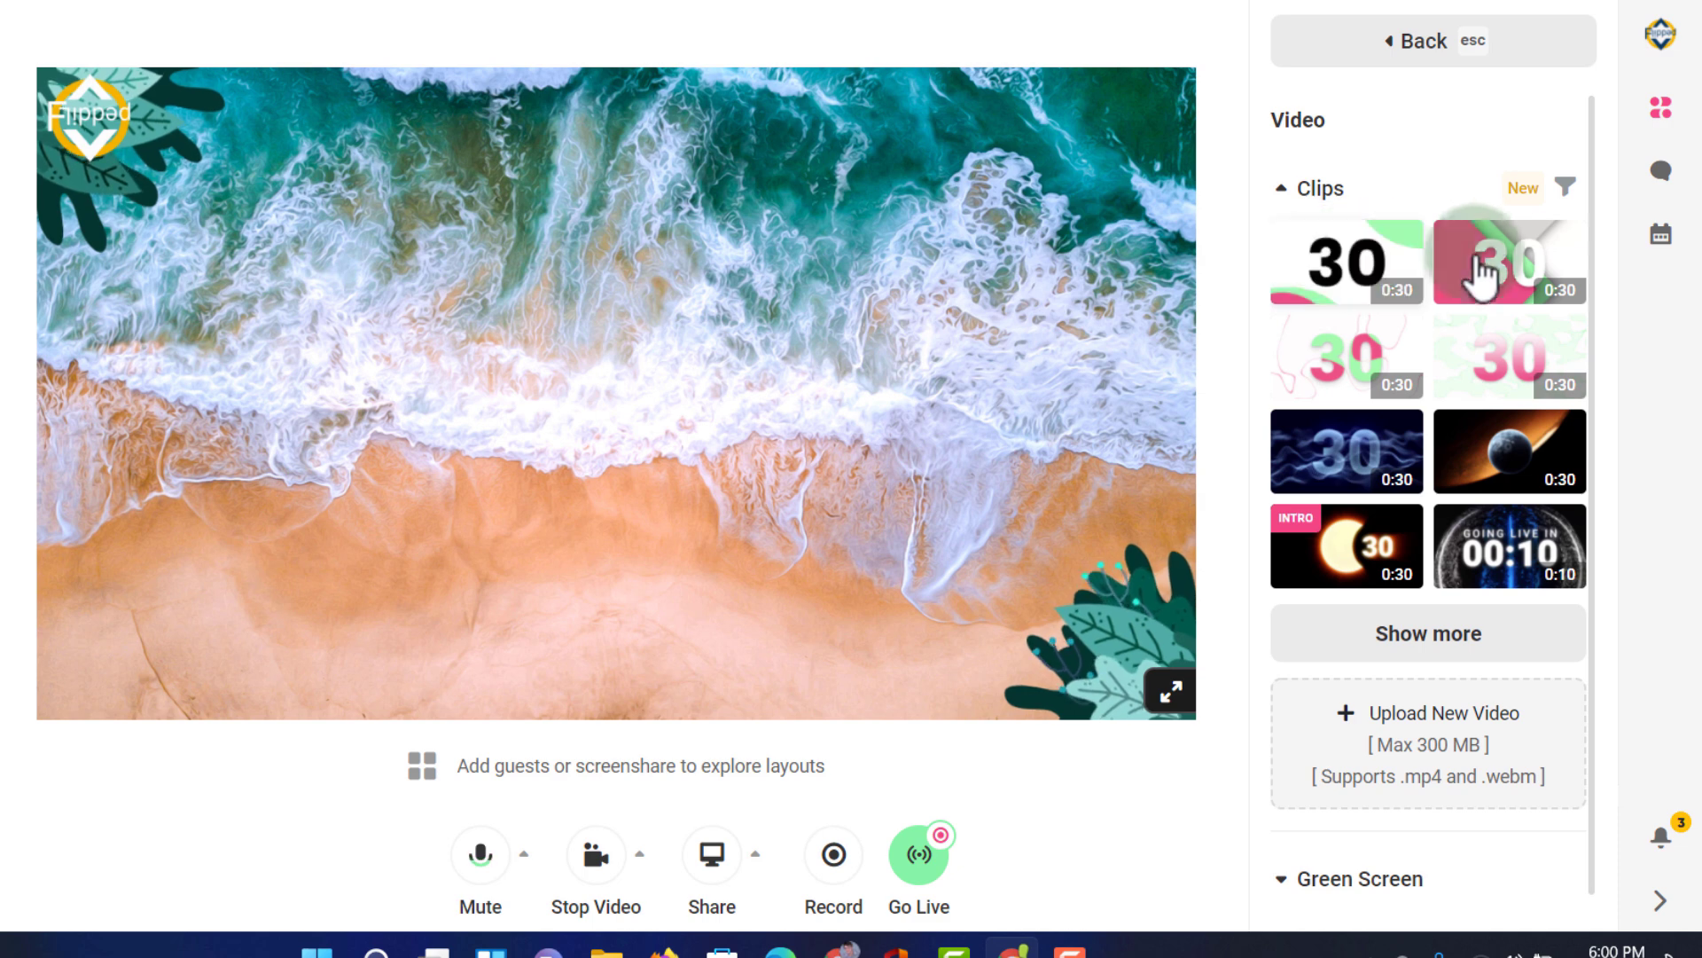
{"action": "mouse_move", "coordinate": [1381, 359]}
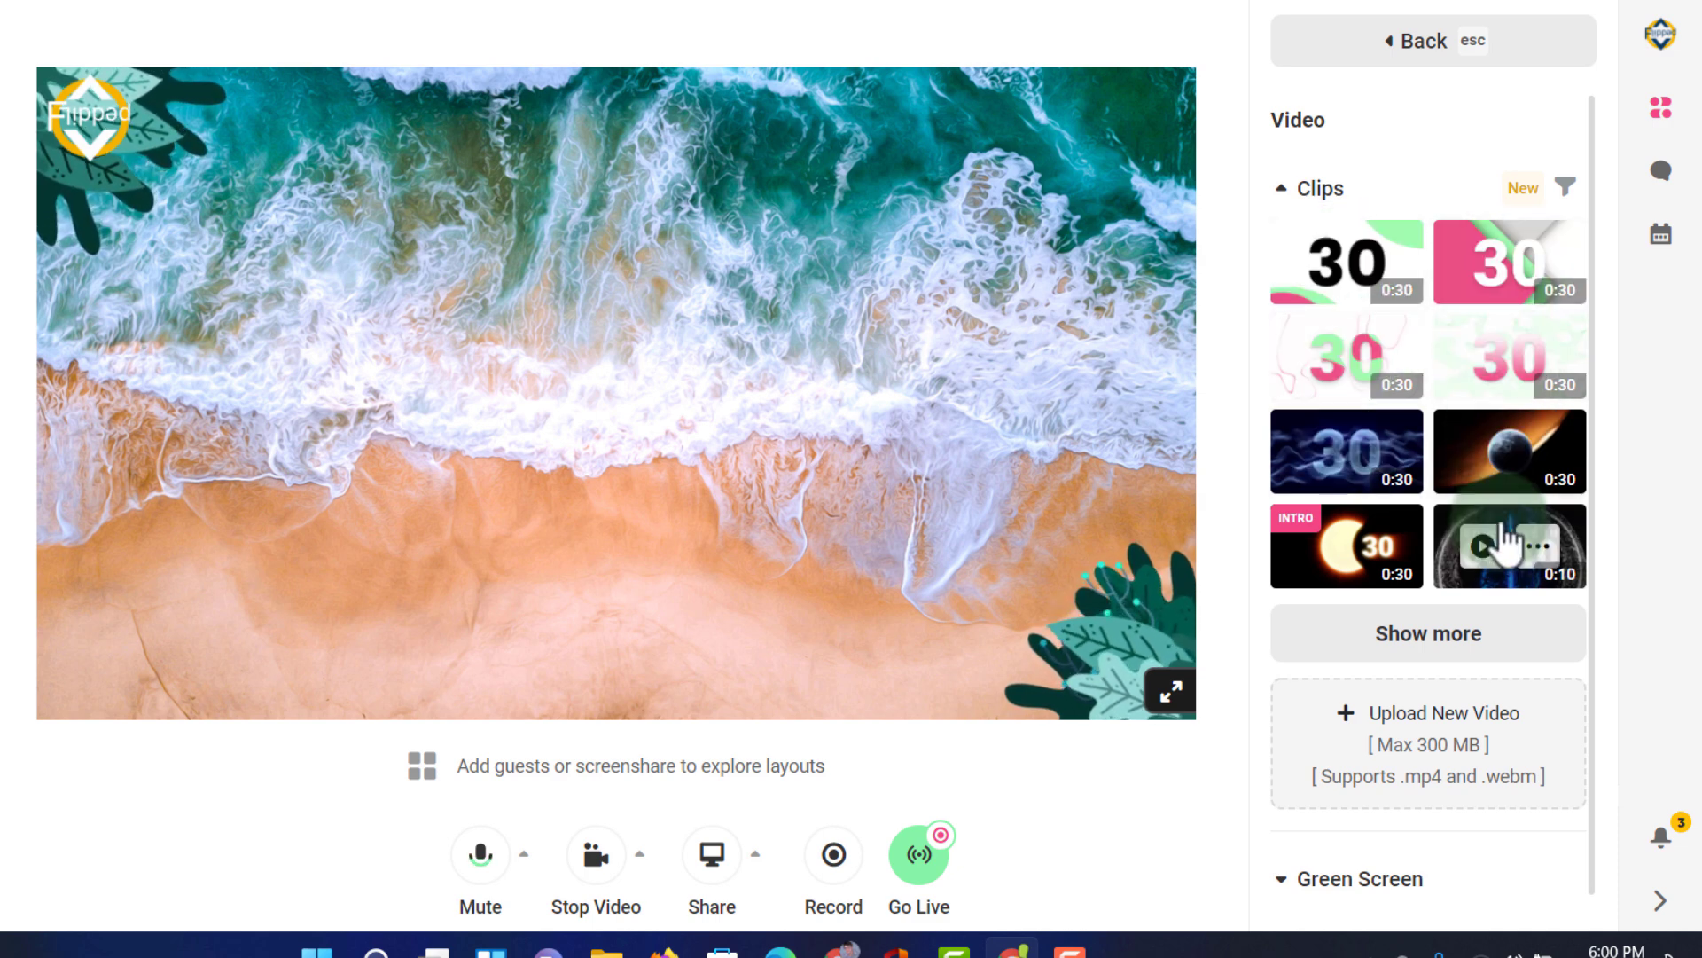
{"action": "left_click", "coordinate": [1442, 633]}
{"action": "scroll", "coordinate": [1442, 633], "scroll_direction": "down", "scroll_amount": 5}
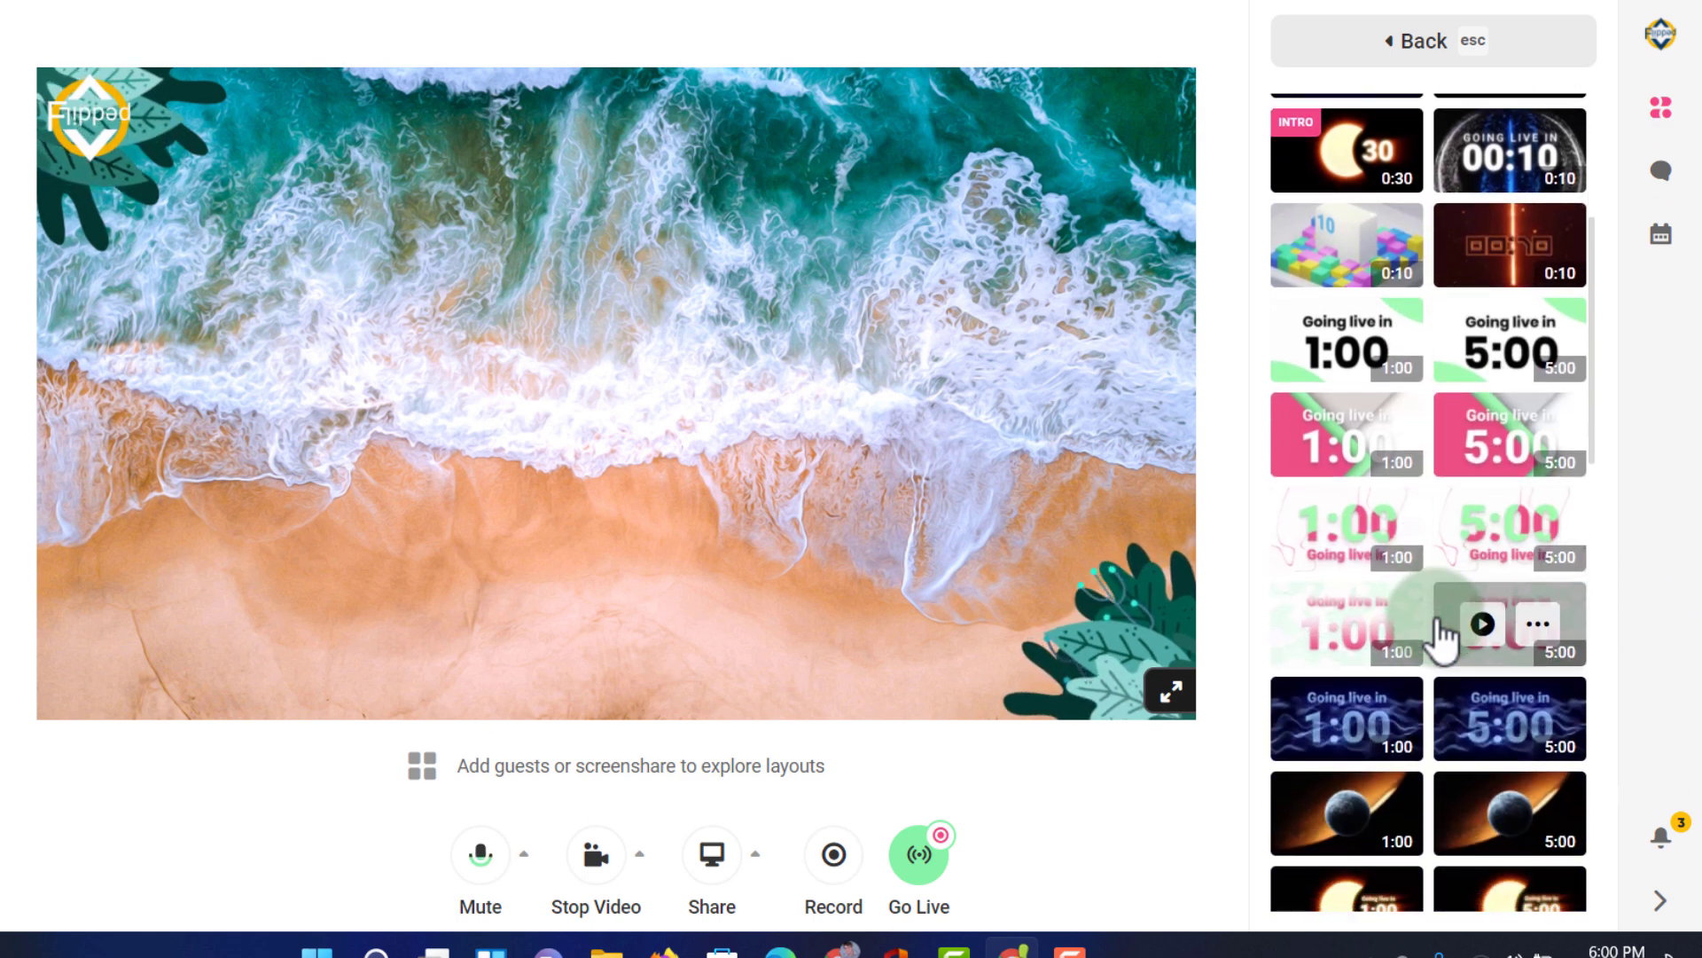
{"action": "scroll", "coordinate": [1442, 633], "scroll_direction": "down", "scroll_amount": 1}
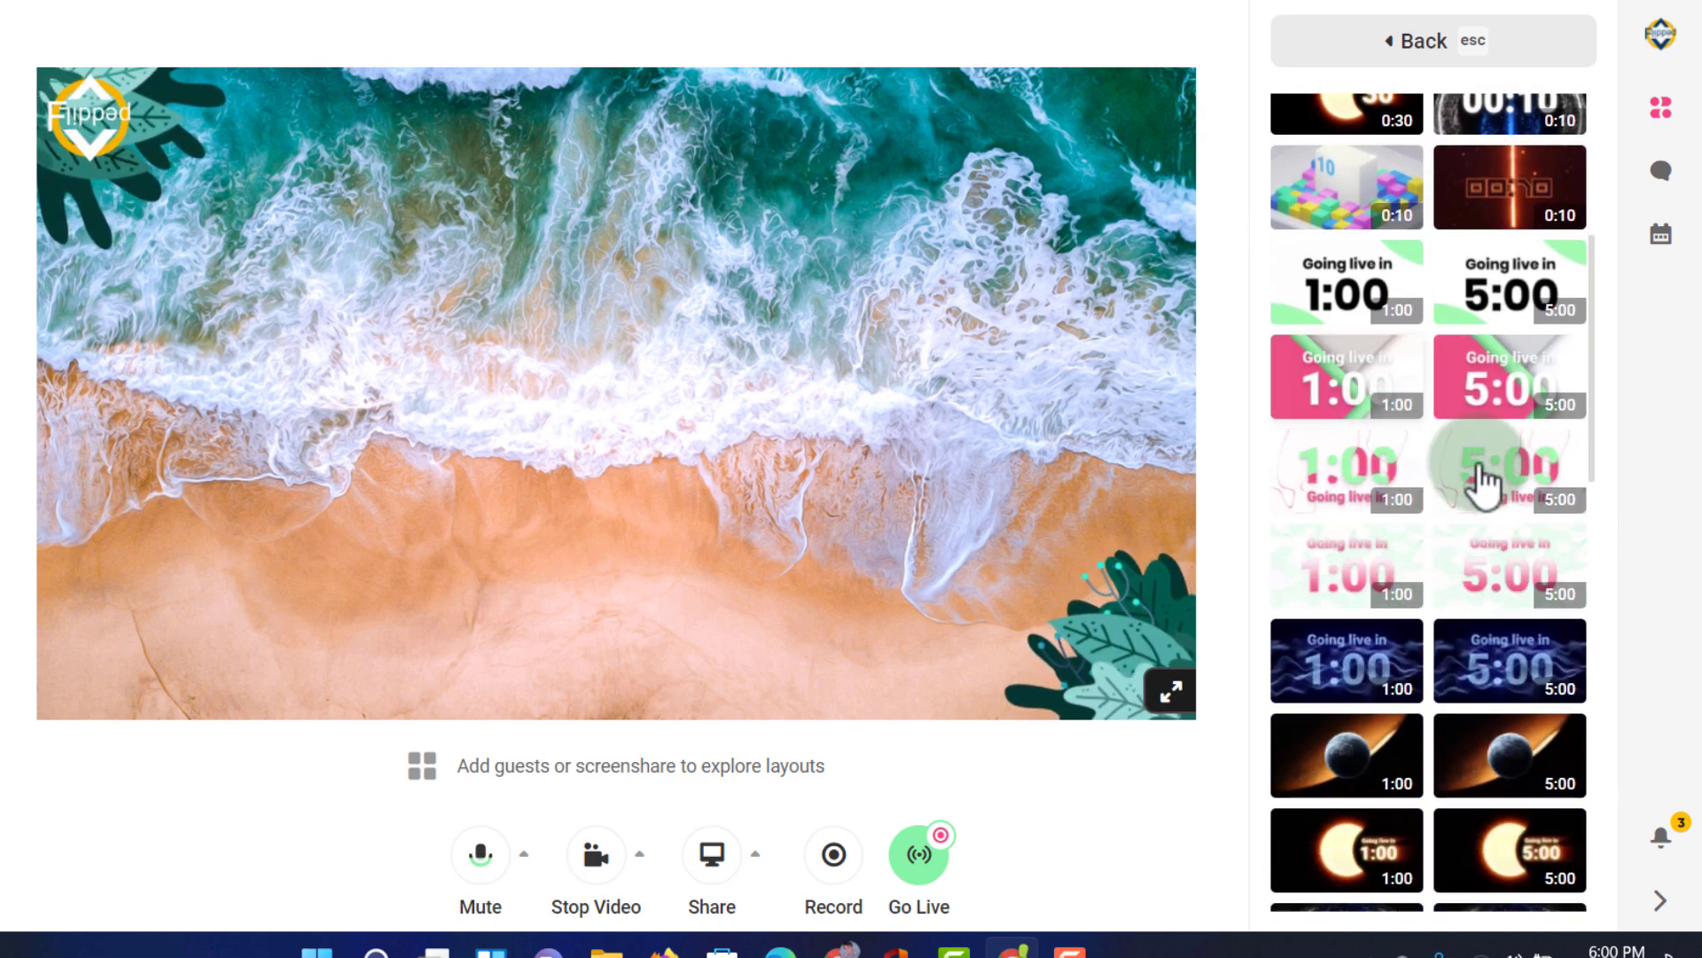
{"action": "scroll", "coordinate": [1490, 654], "scroll_direction": "down", "scroll_amount": 4}
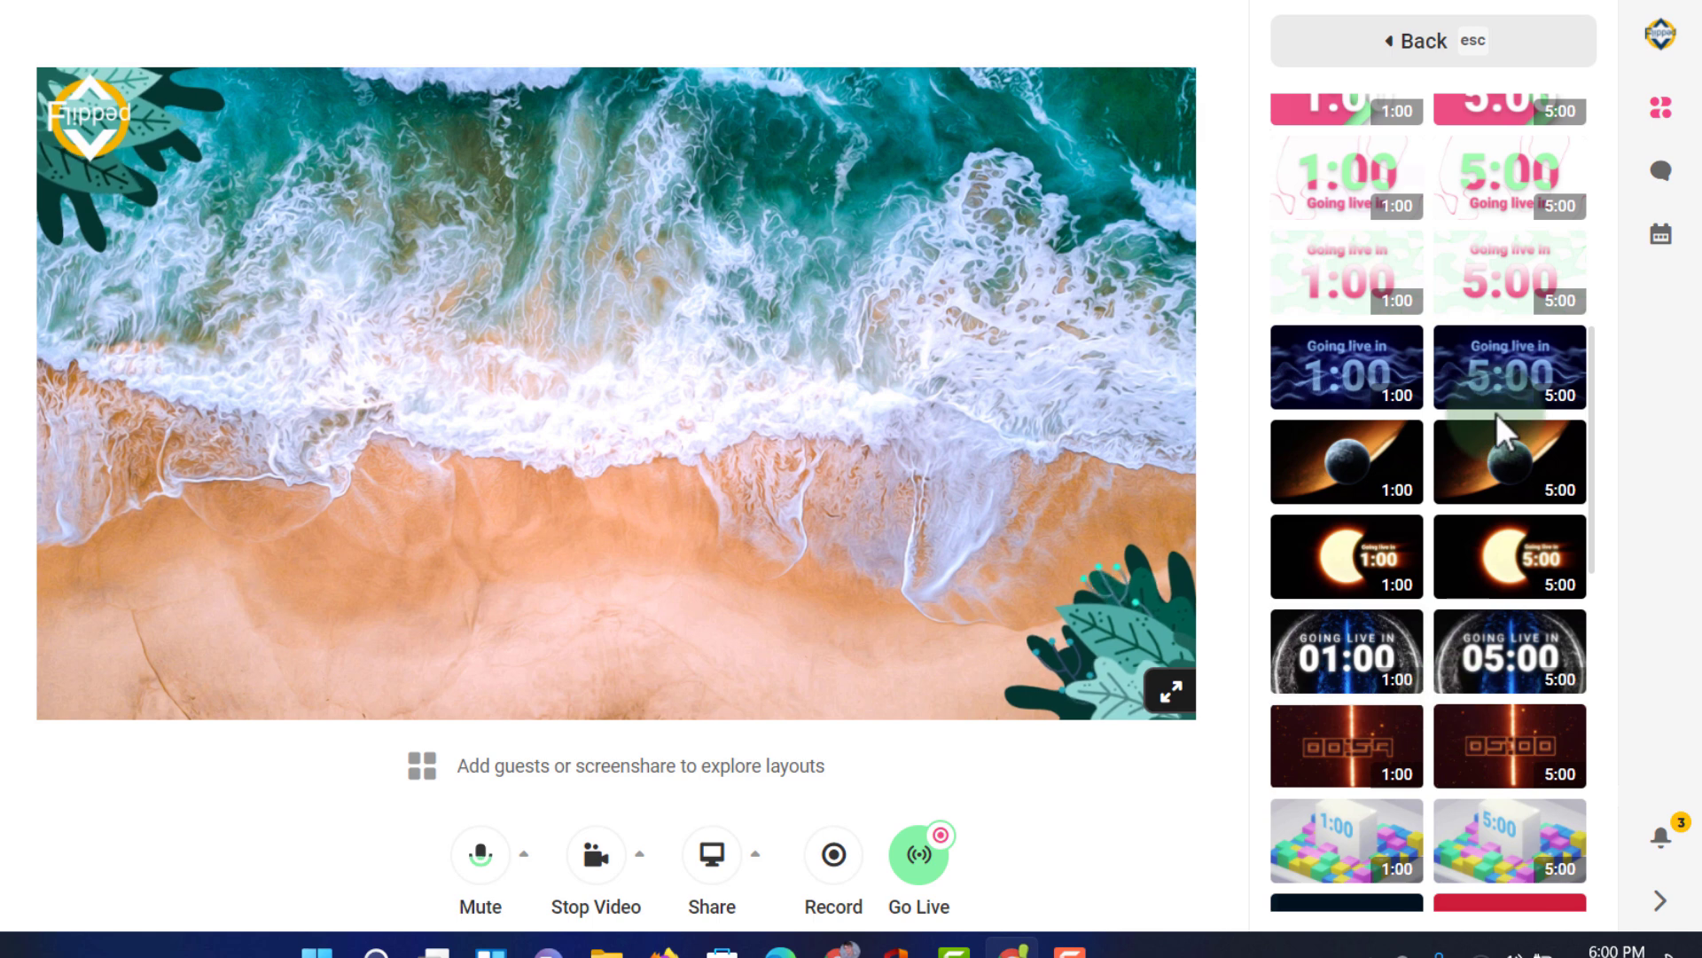
{"action": "scroll", "coordinate": [1496, 412], "scroll_direction": "up", "scroll_amount": 10}
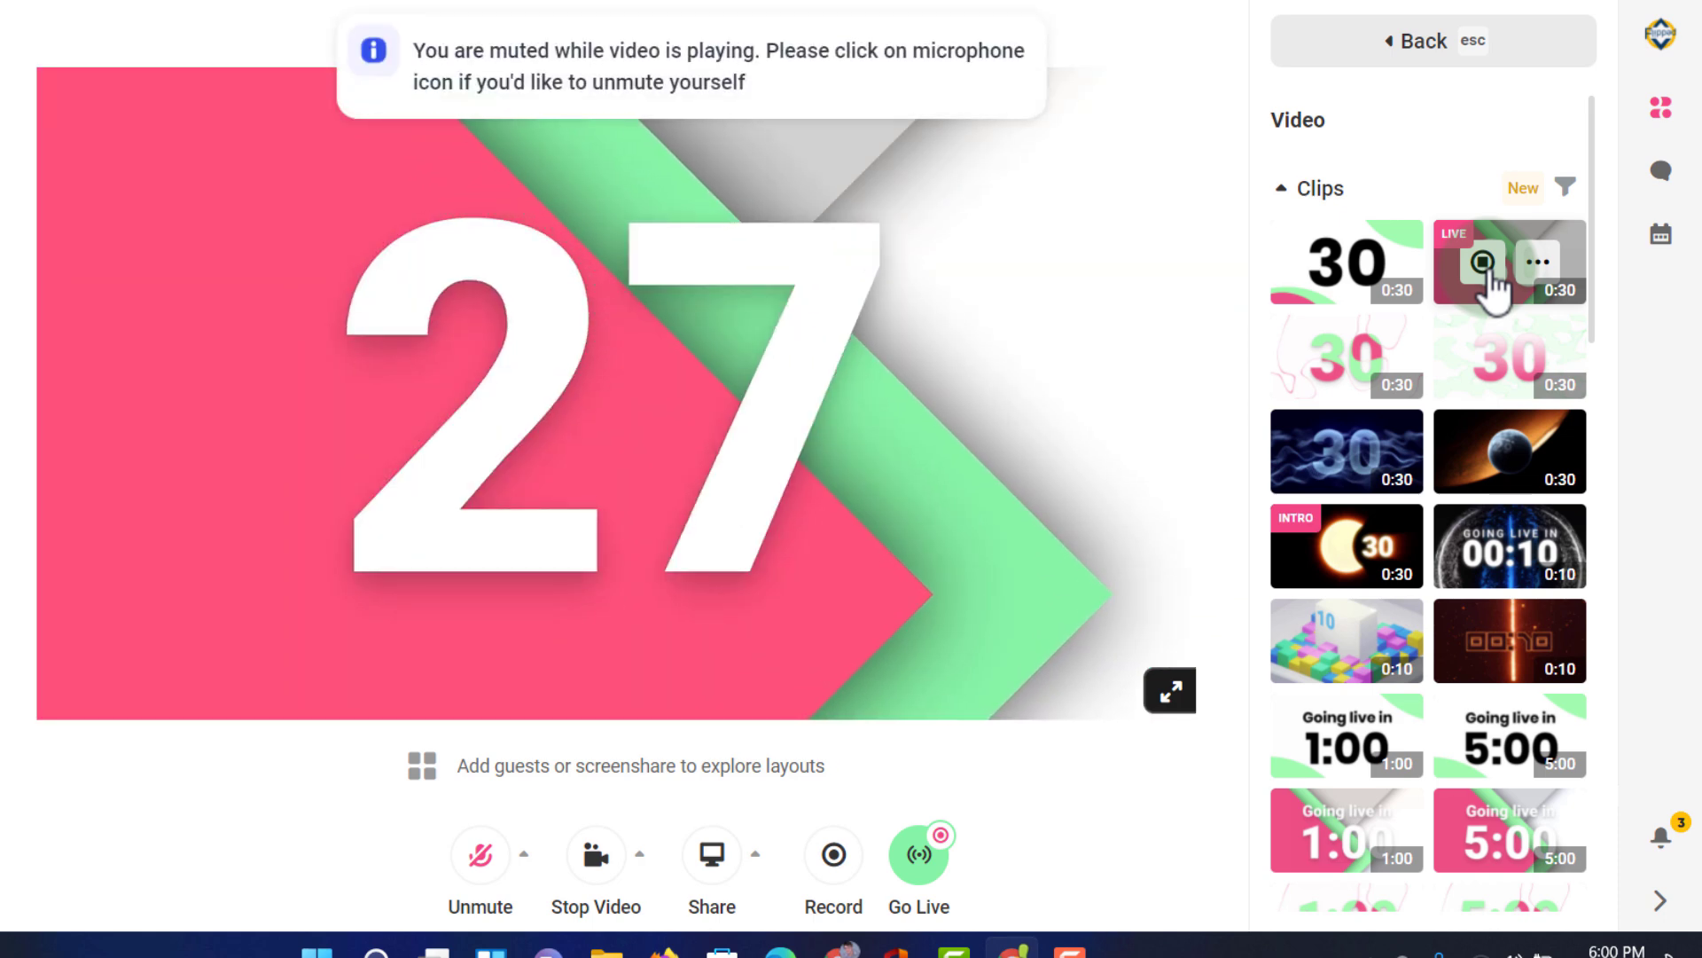
Stop the playing clip and set the white, pink and green 30-second countdown as the intro
{"action": "left_click", "coordinate": [1492, 274]}
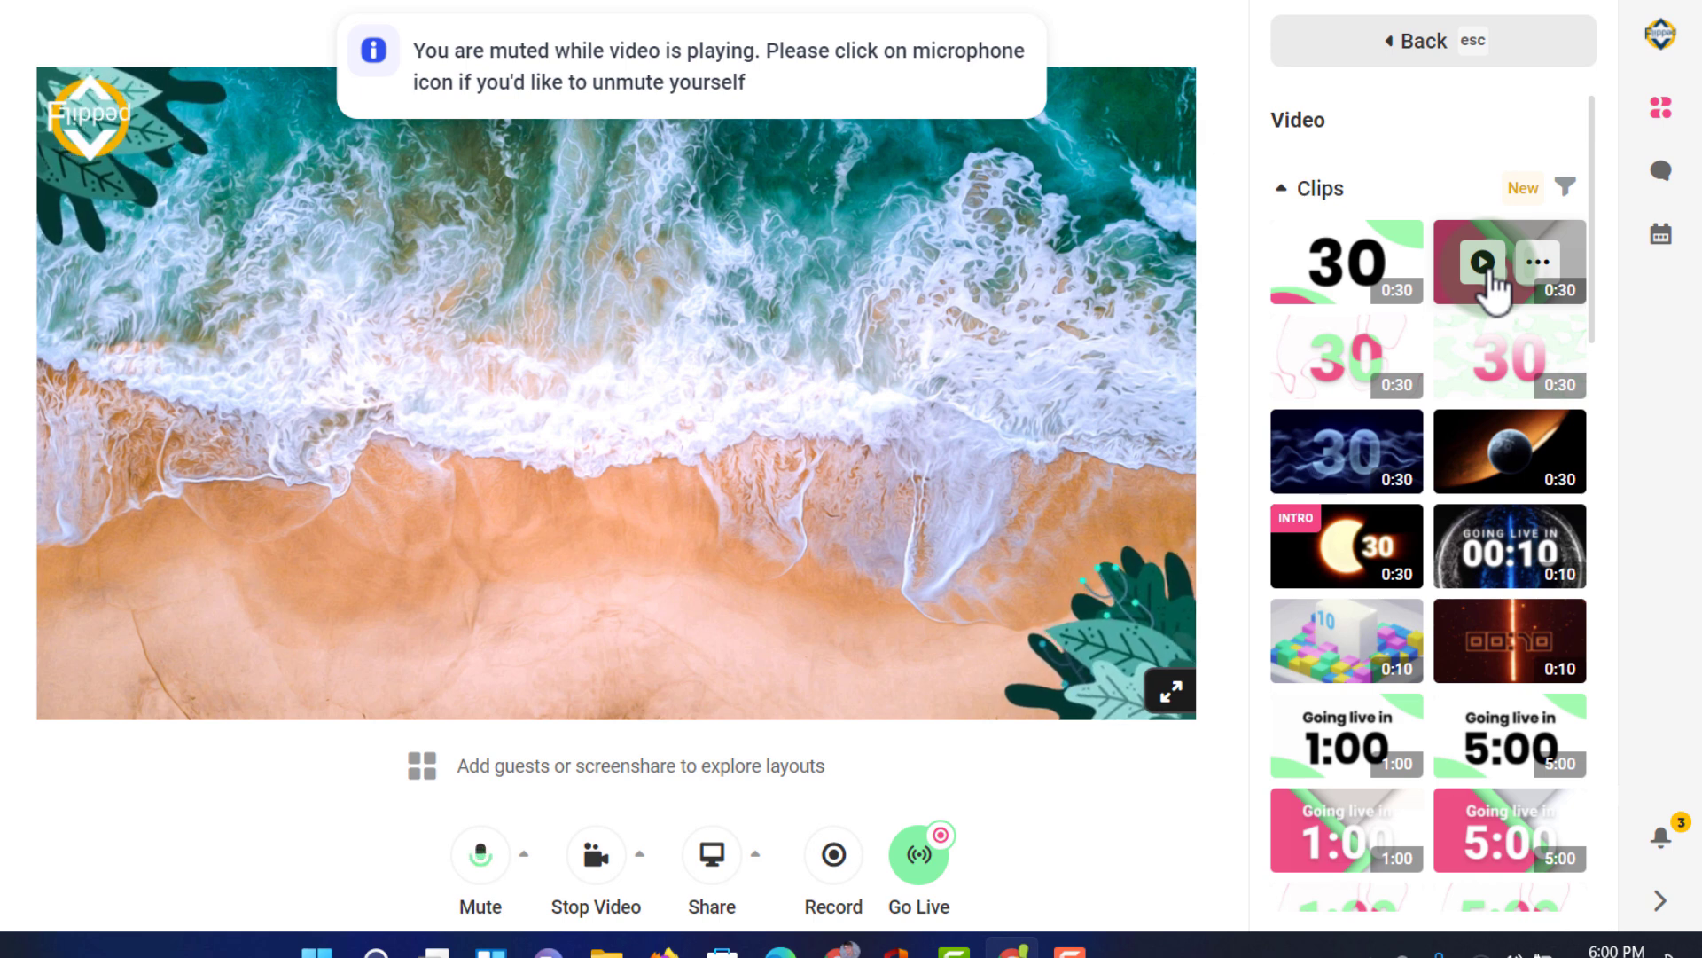
{"action": "left_click", "coordinate": [1551, 271]}
{"action": "left_click", "coordinate": [1355, 355]}
{"action": "left_click", "coordinate": [1377, 362]}
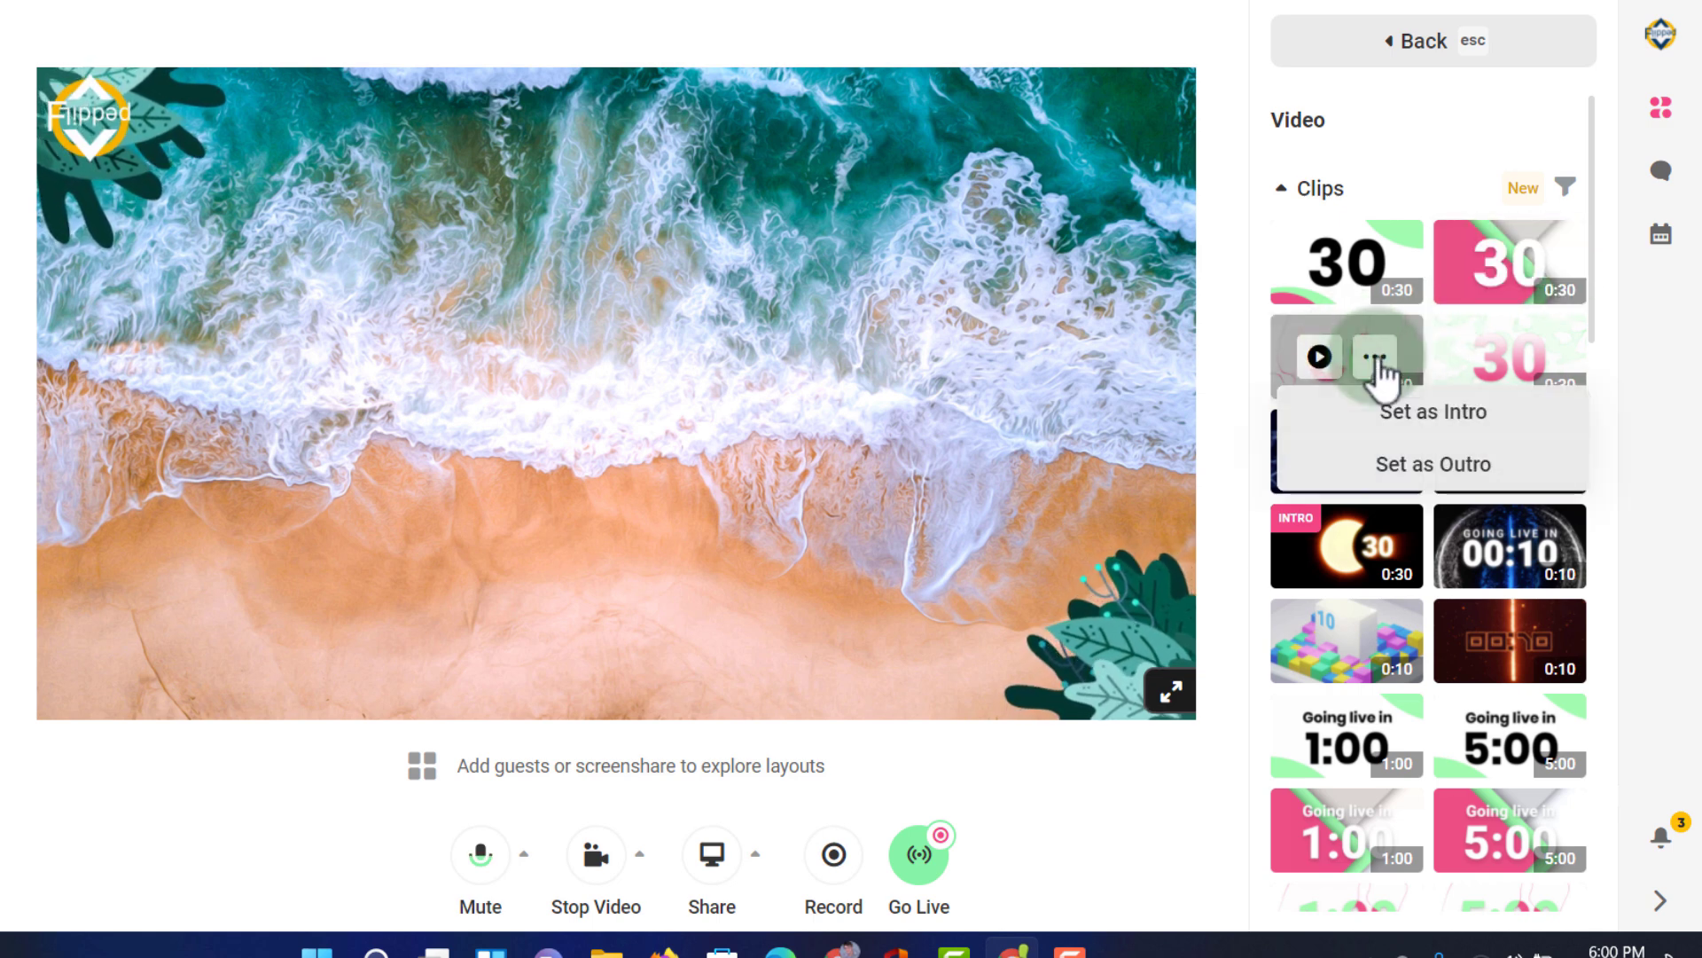
{"action": "left_click", "coordinate": [1425, 416]}
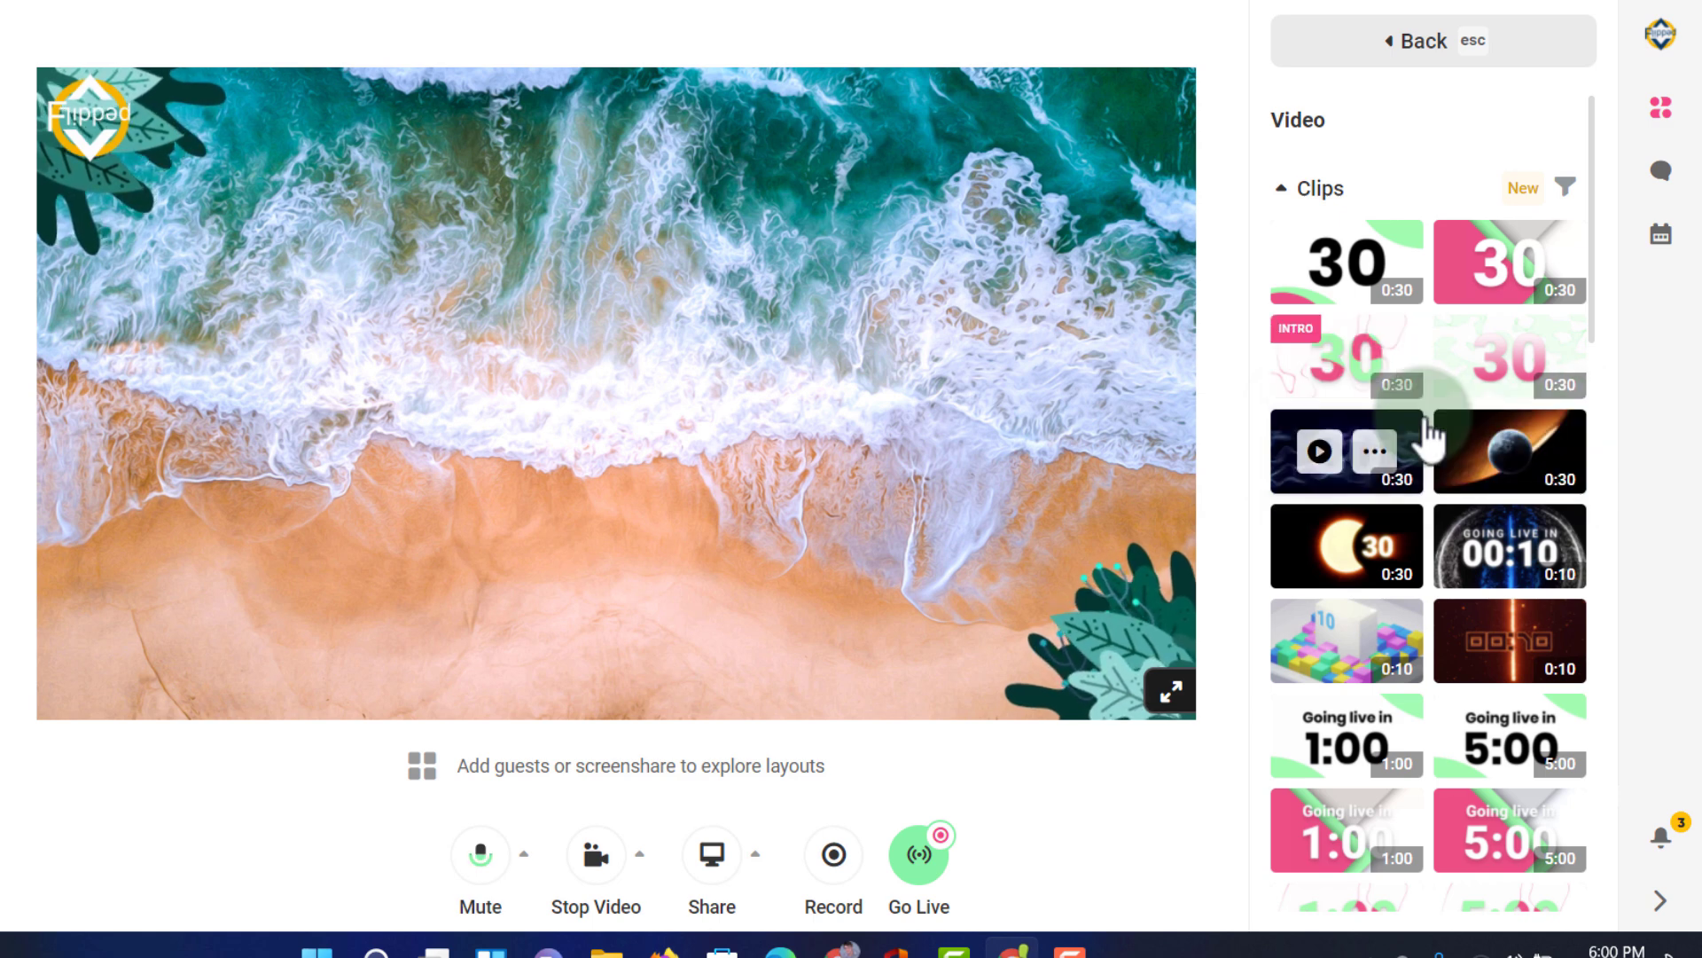
{"action": "mouse_move", "coordinate": [1340, 361]}
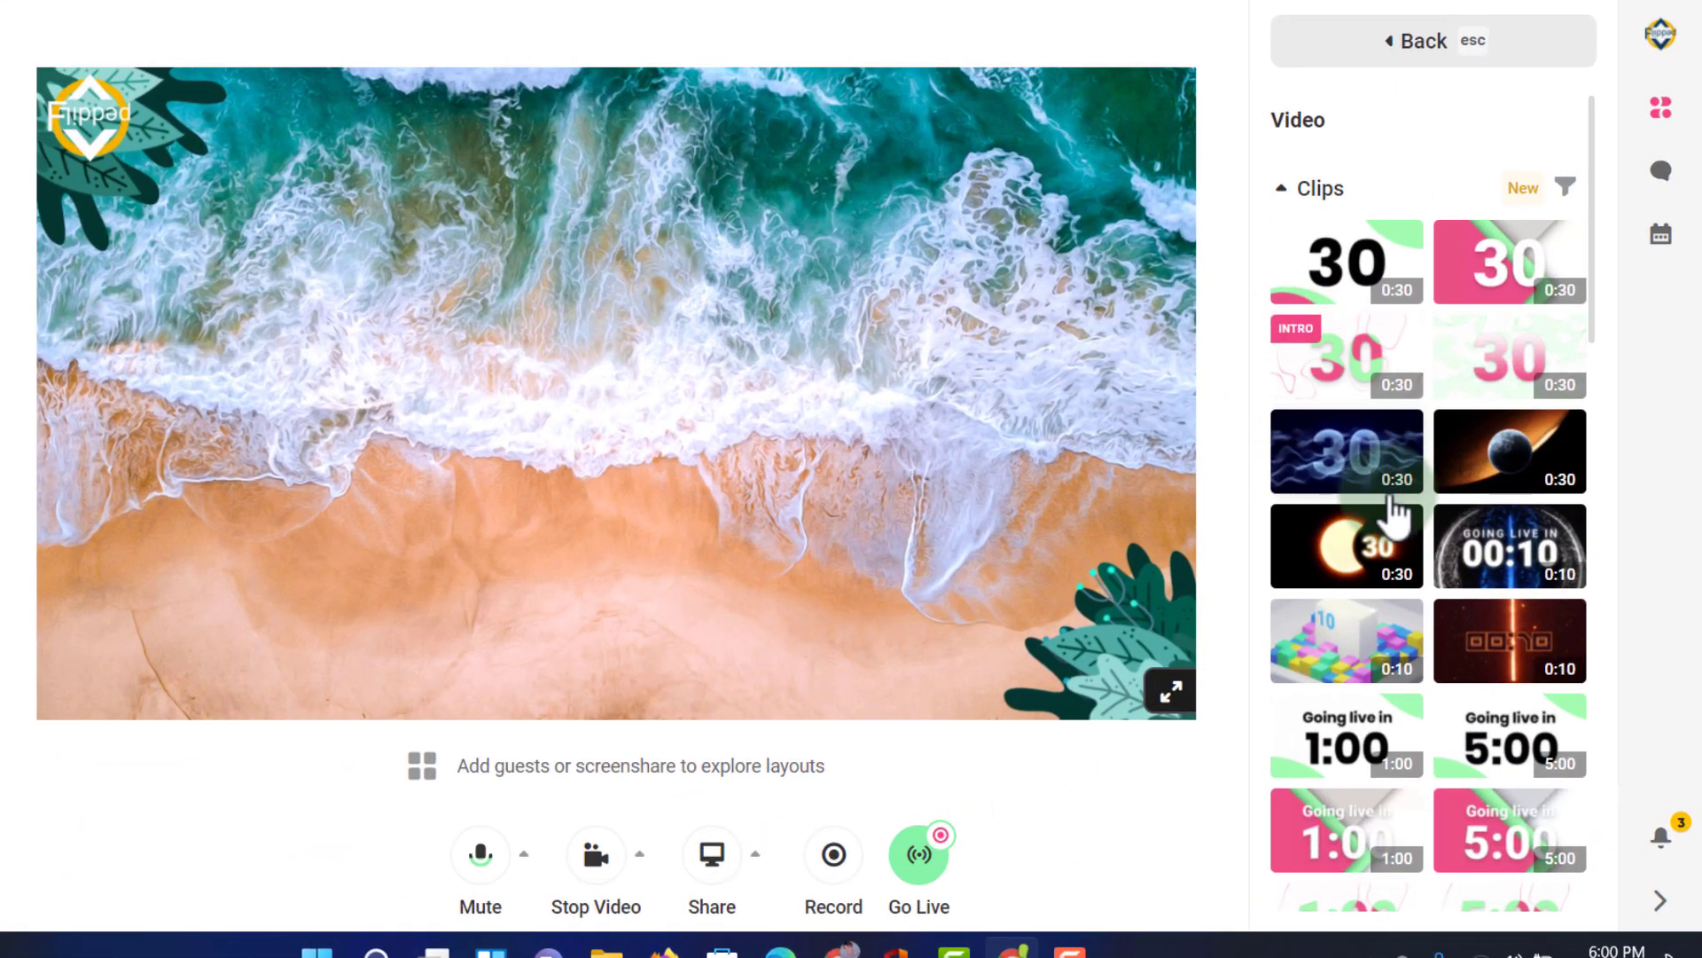
{"action": "scroll", "coordinate": [1391, 514], "scroll_direction": "down", "scroll_amount": 5}
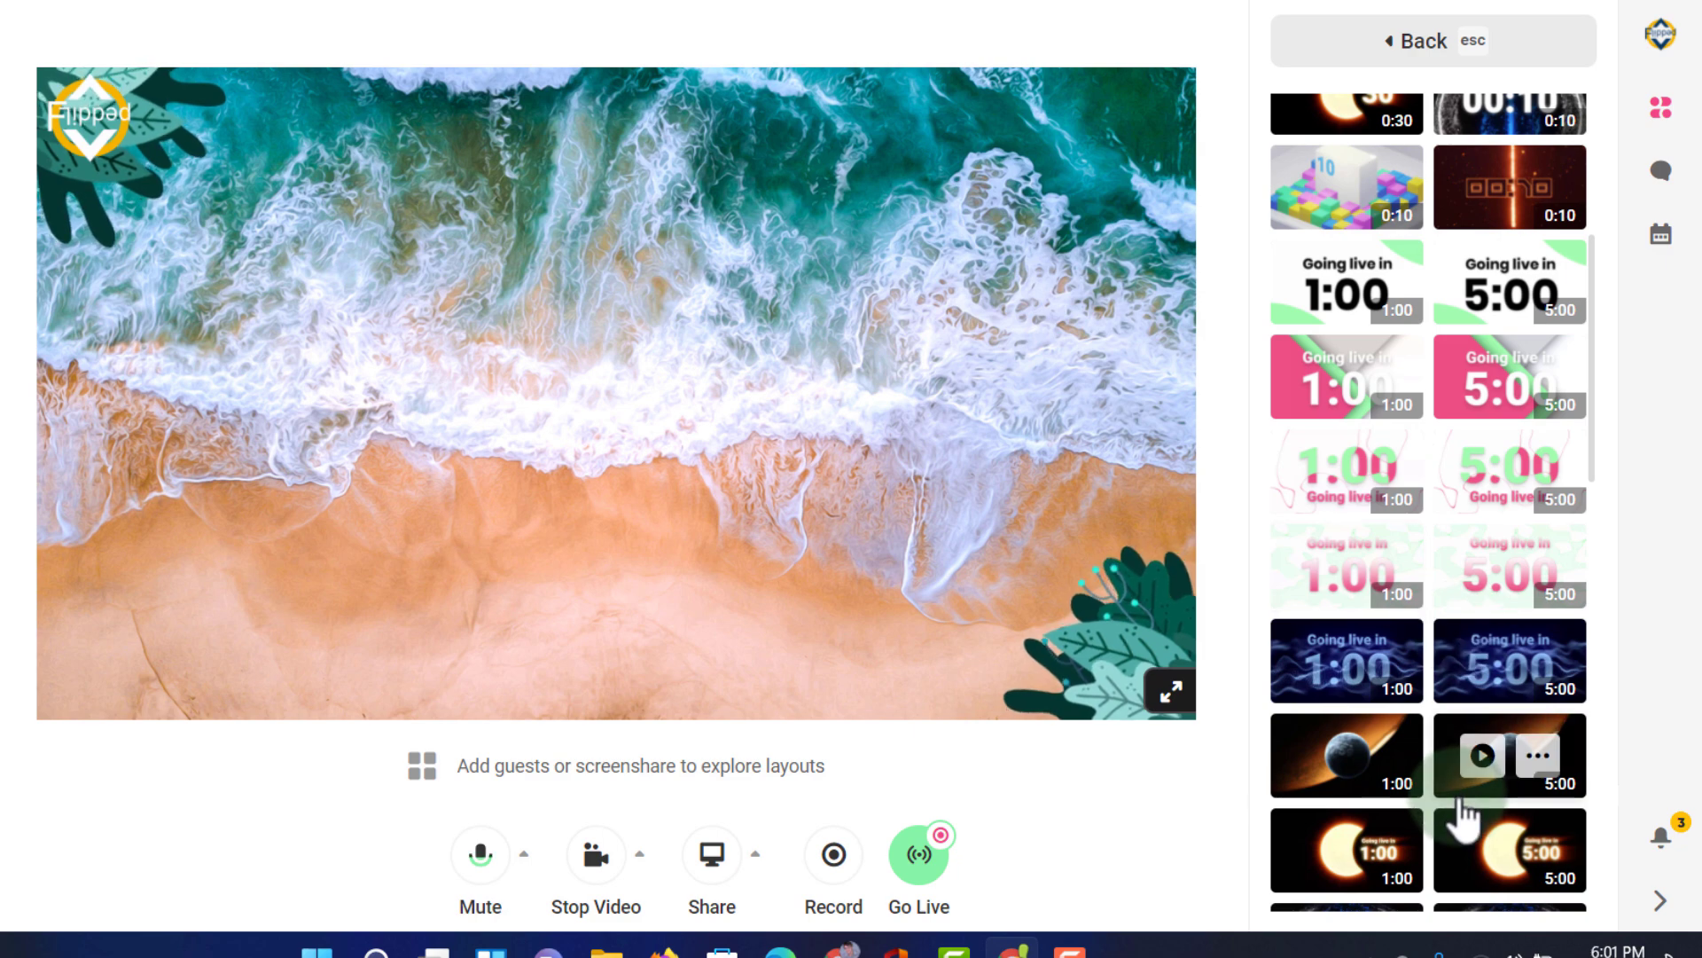
{"action": "scroll", "coordinate": [1468, 798], "scroll_direction": "down", "scroll_amount": 6}
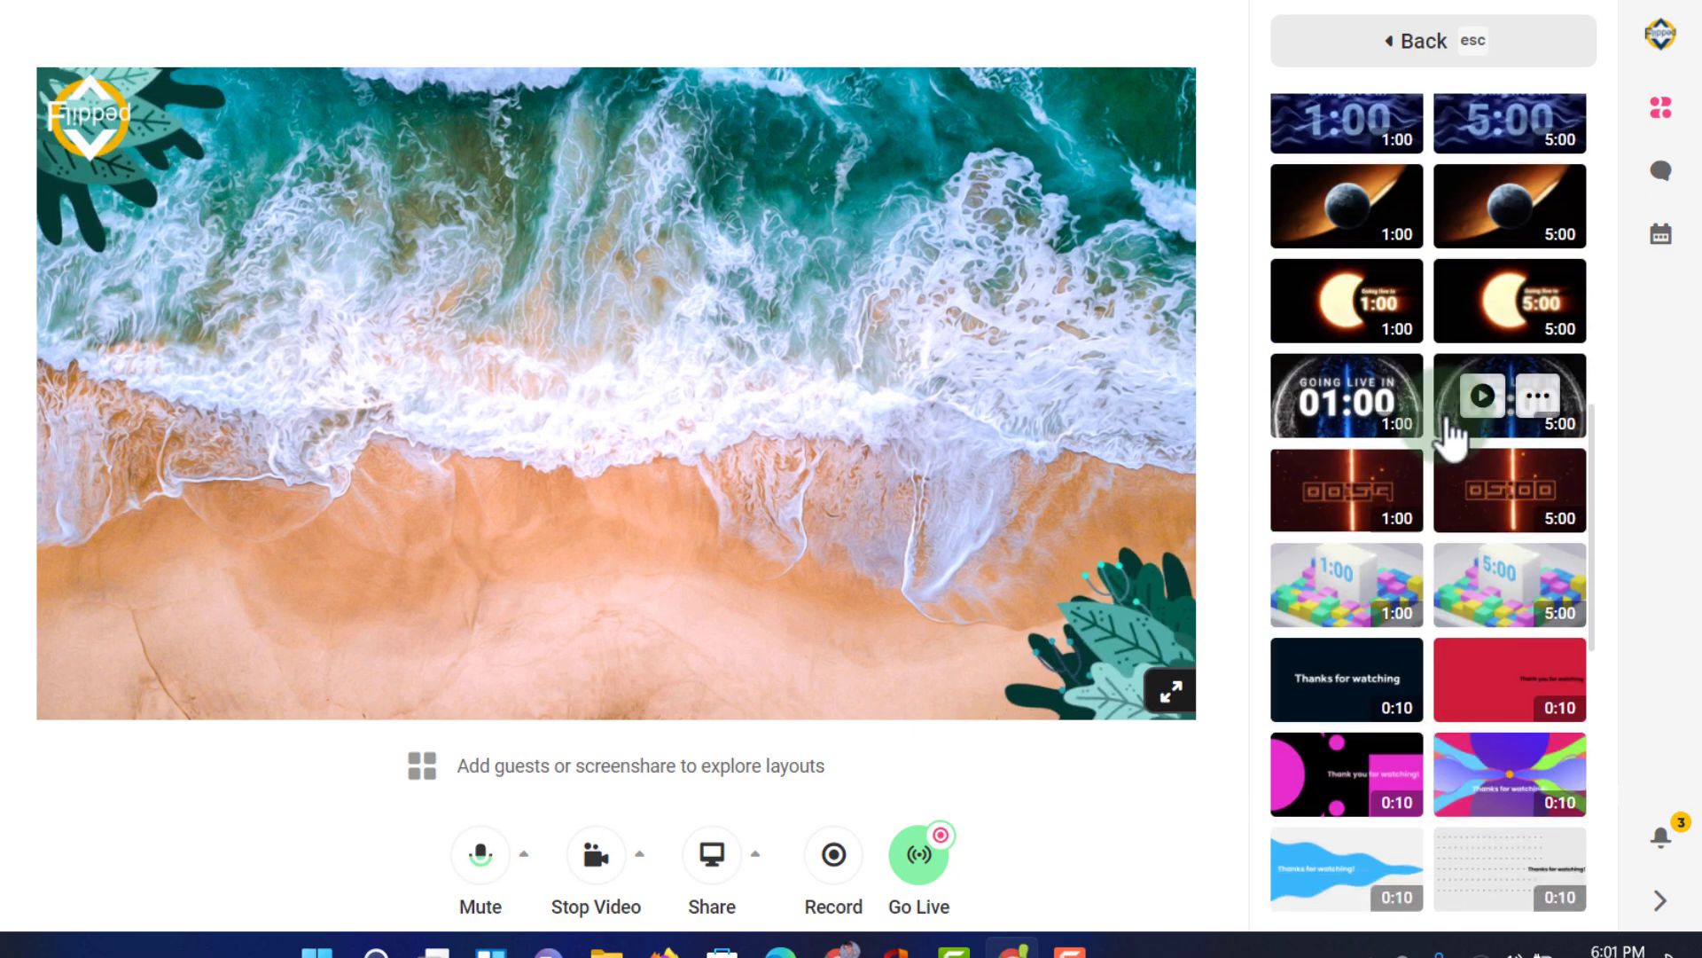
{"action": "scroll", "coordinate": [1445, 439], "scroll_direction": "up", "scroll_amount": 12}
Collapse the Clips list and expand the Green Screen options to look them over
{"action": "left_click", "coordinate": [1314, 184]}
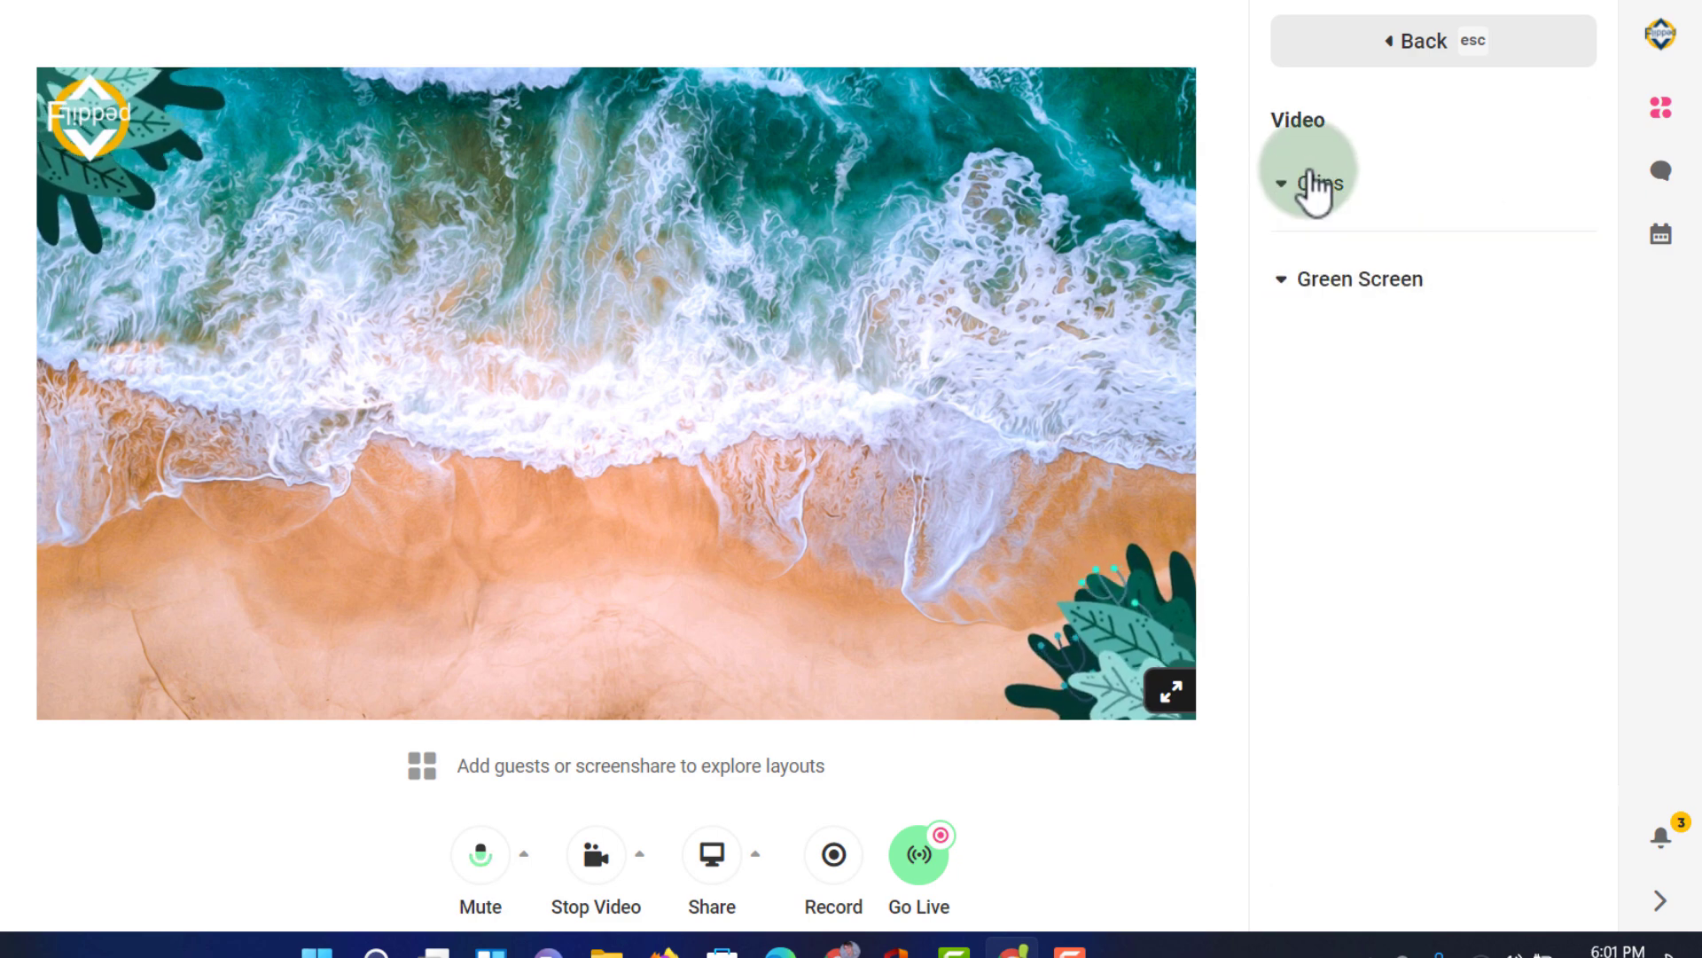
{"action": "left_click", "coordinate": [1339, 282]}
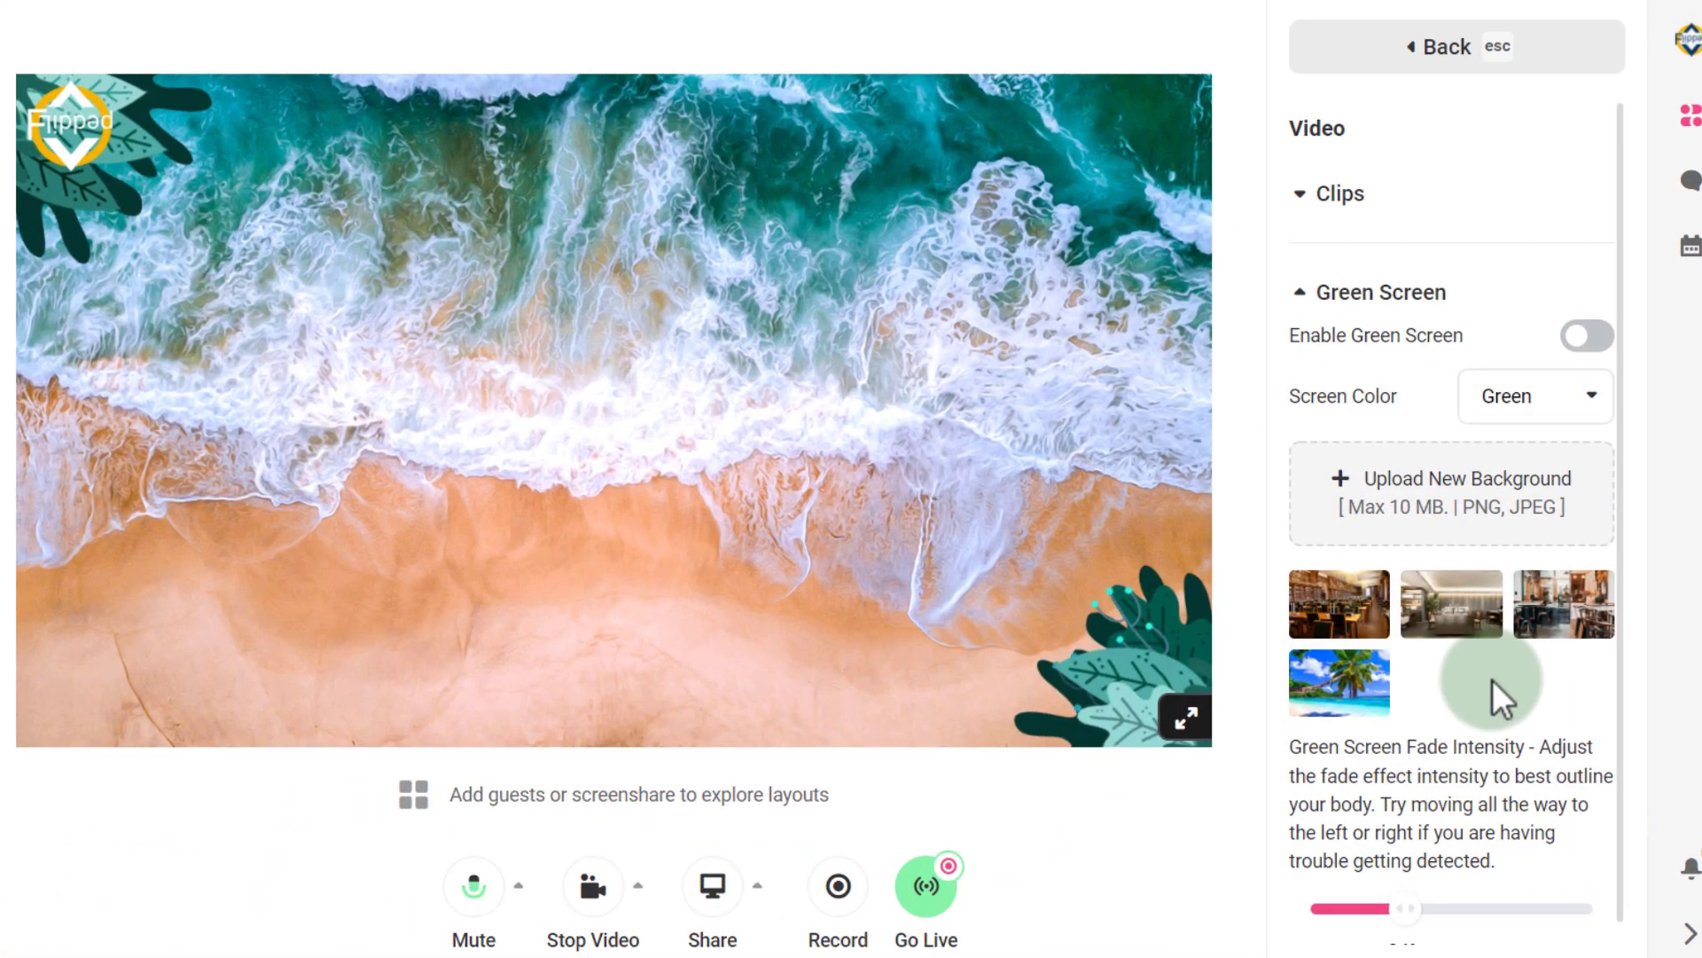
Return to the main studio menu and open Settings, showing Full HD, Record and Local Recording enabled
{"action": "key", "text": "Escape"}
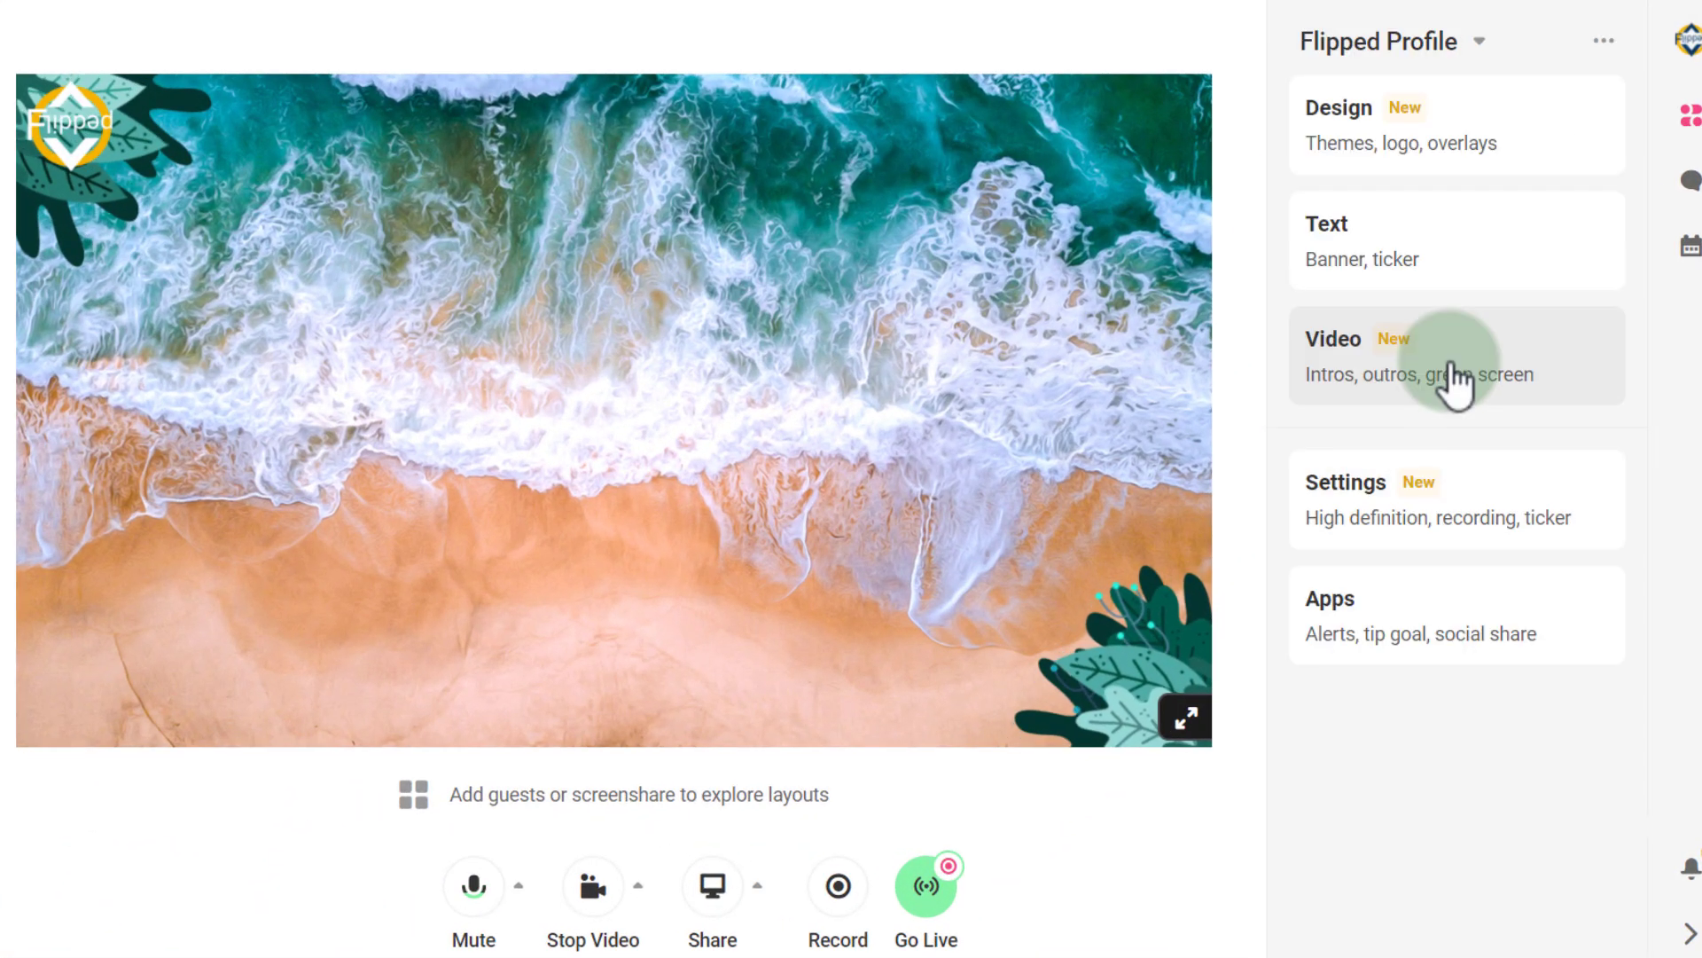
{"action": "left_click", "coordinate": [1481, 516]}
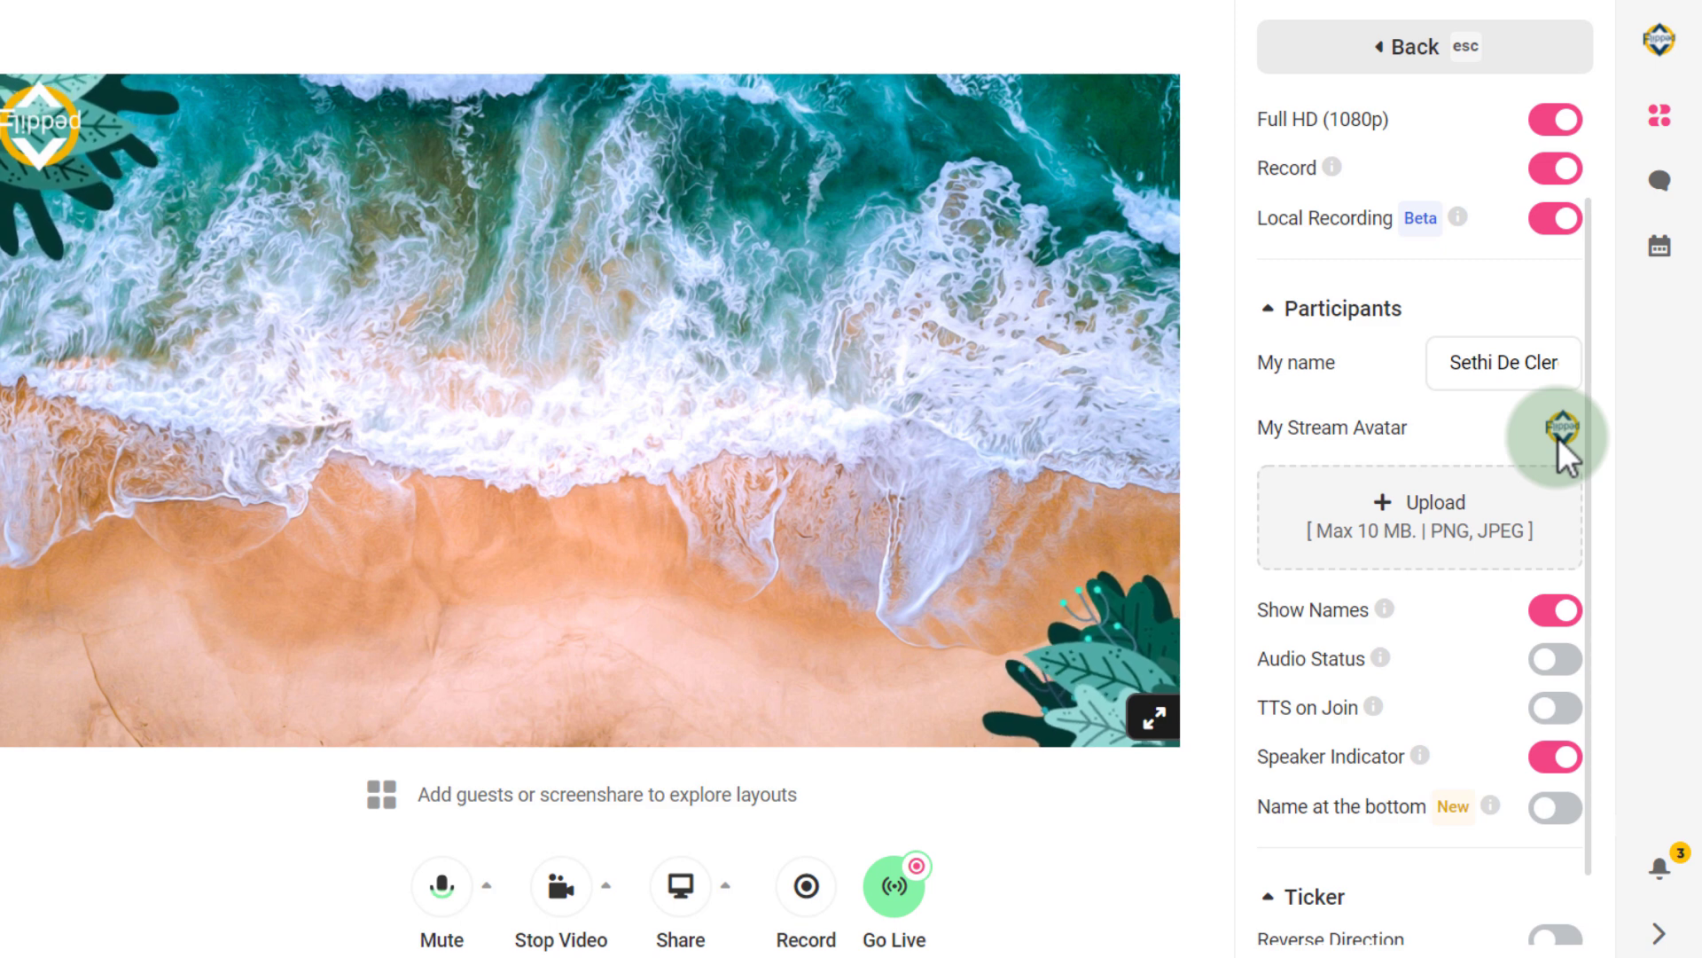
Scroll the Settings panel down to reach the Participants options, including Name at the bottom
{"action": "scroll", "coordinate": [1558, 454], "scroll_direction": "down", "scroll_amount": 1}
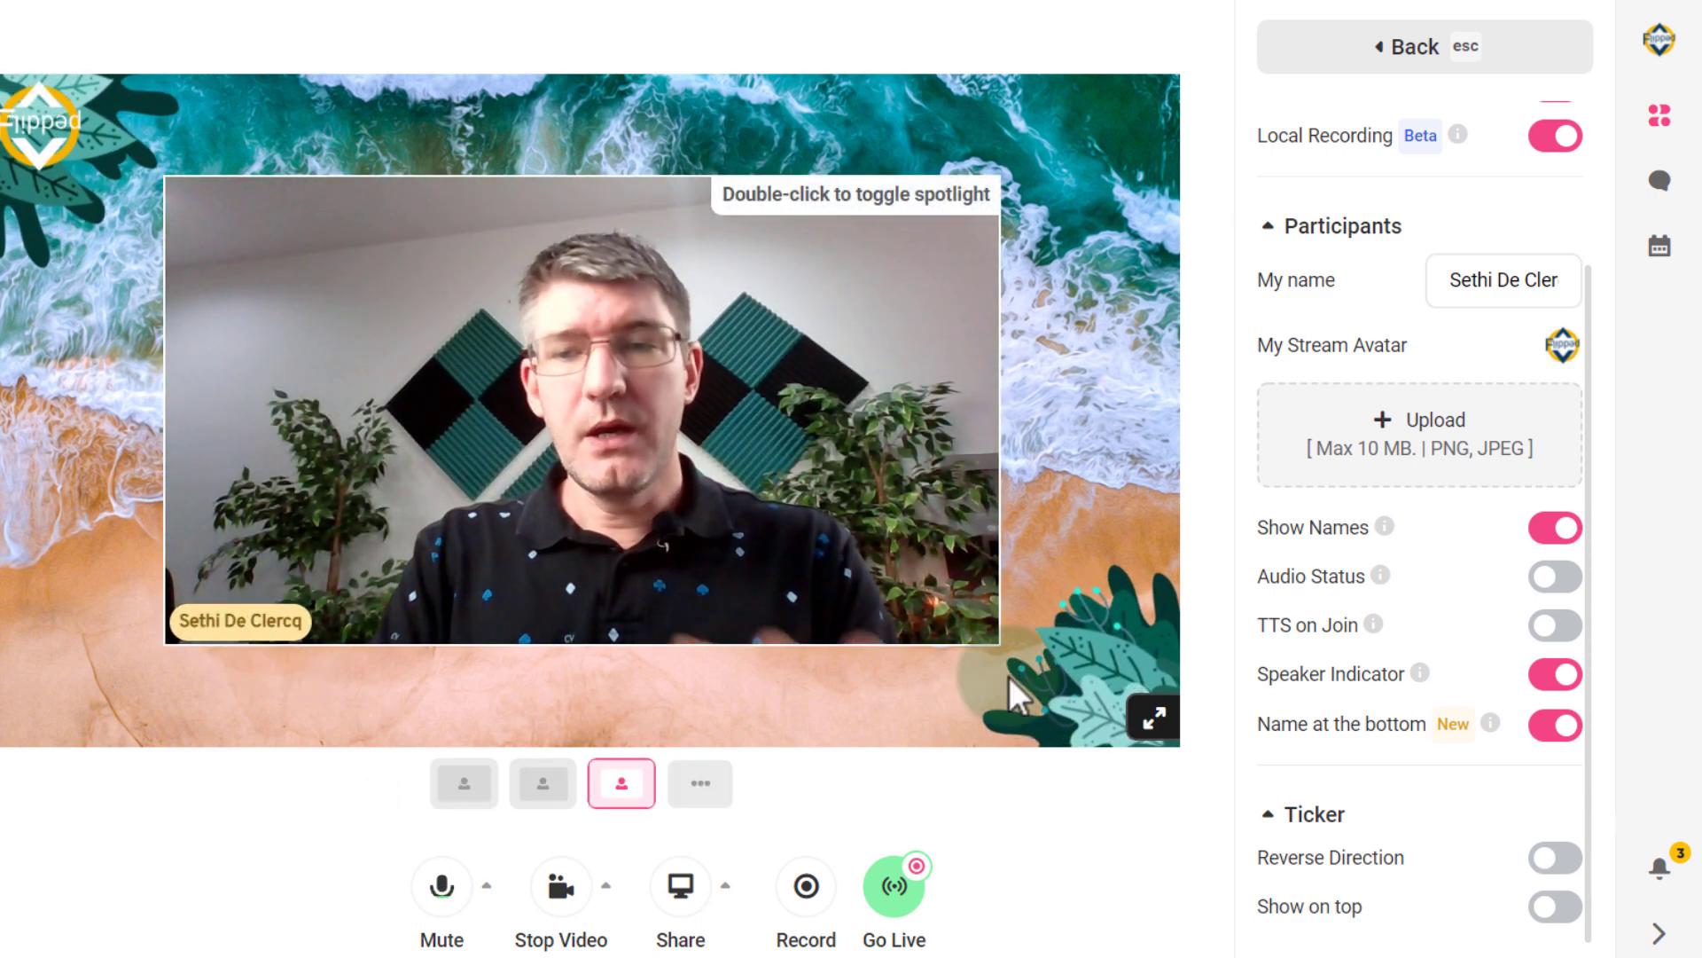
Keep Name at the bottom and Show Names on, testing Audio Status with mute/unmute before turning it off
{"action": "left_click", "coordinate": [1556, 727]}
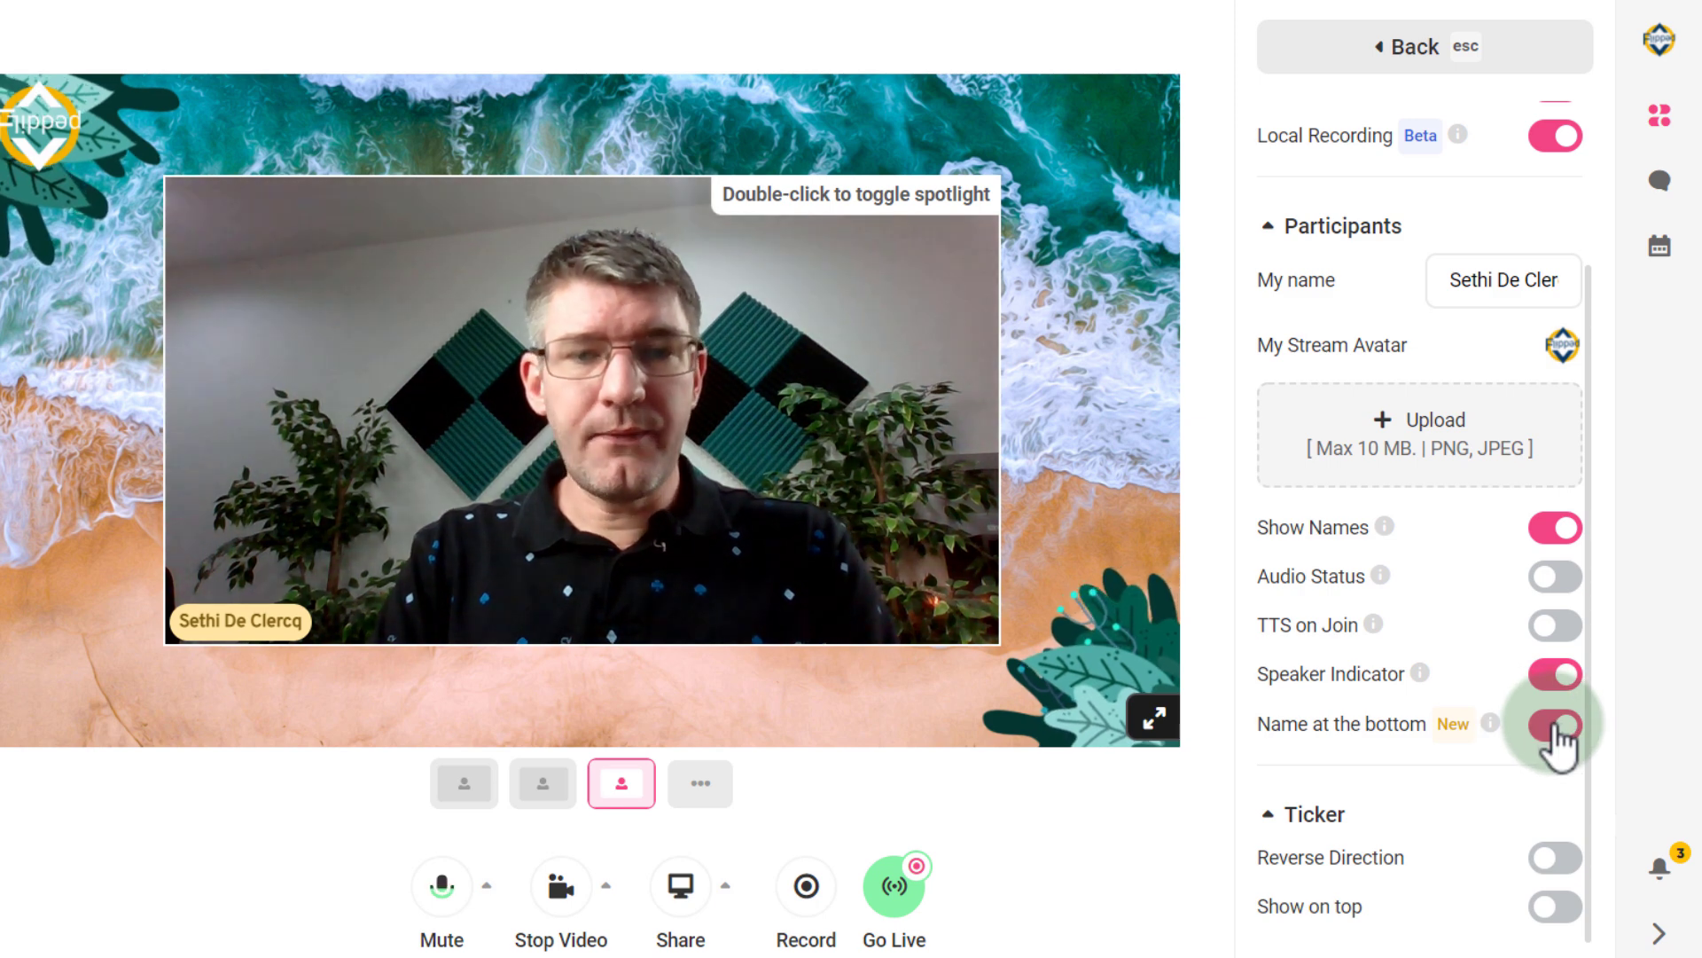
{"action": "left_click", "coordinate": [1556, 725]}
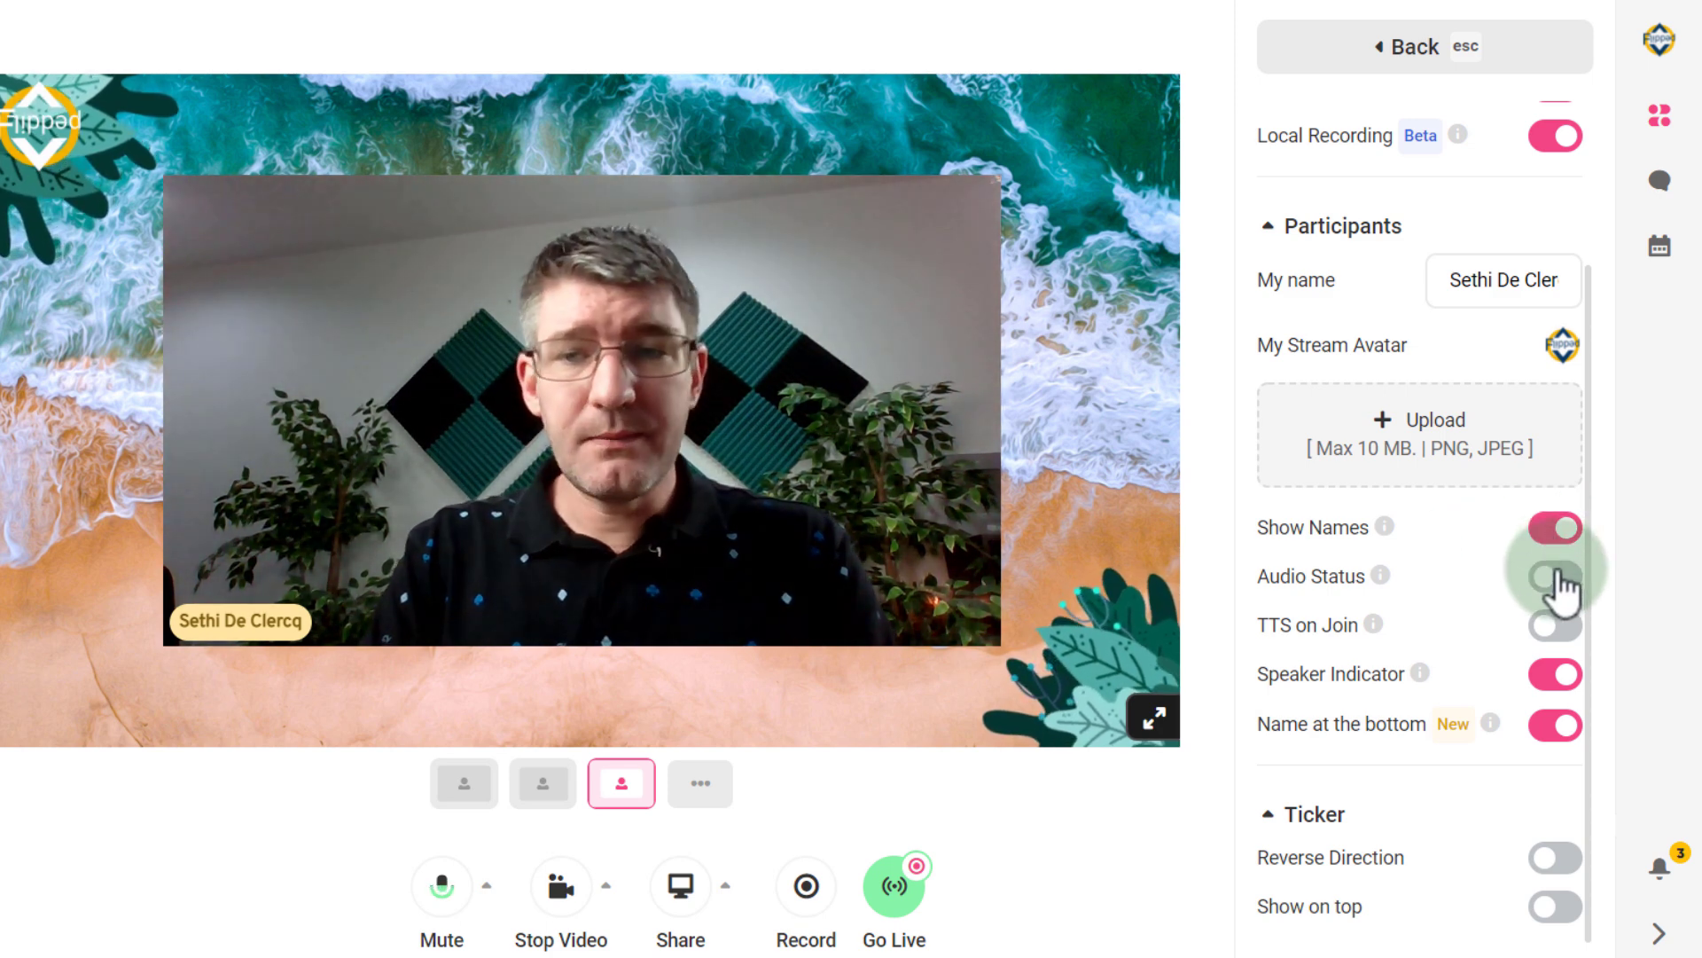
{"action": "left_click", "coordinate": [1559, 534]}
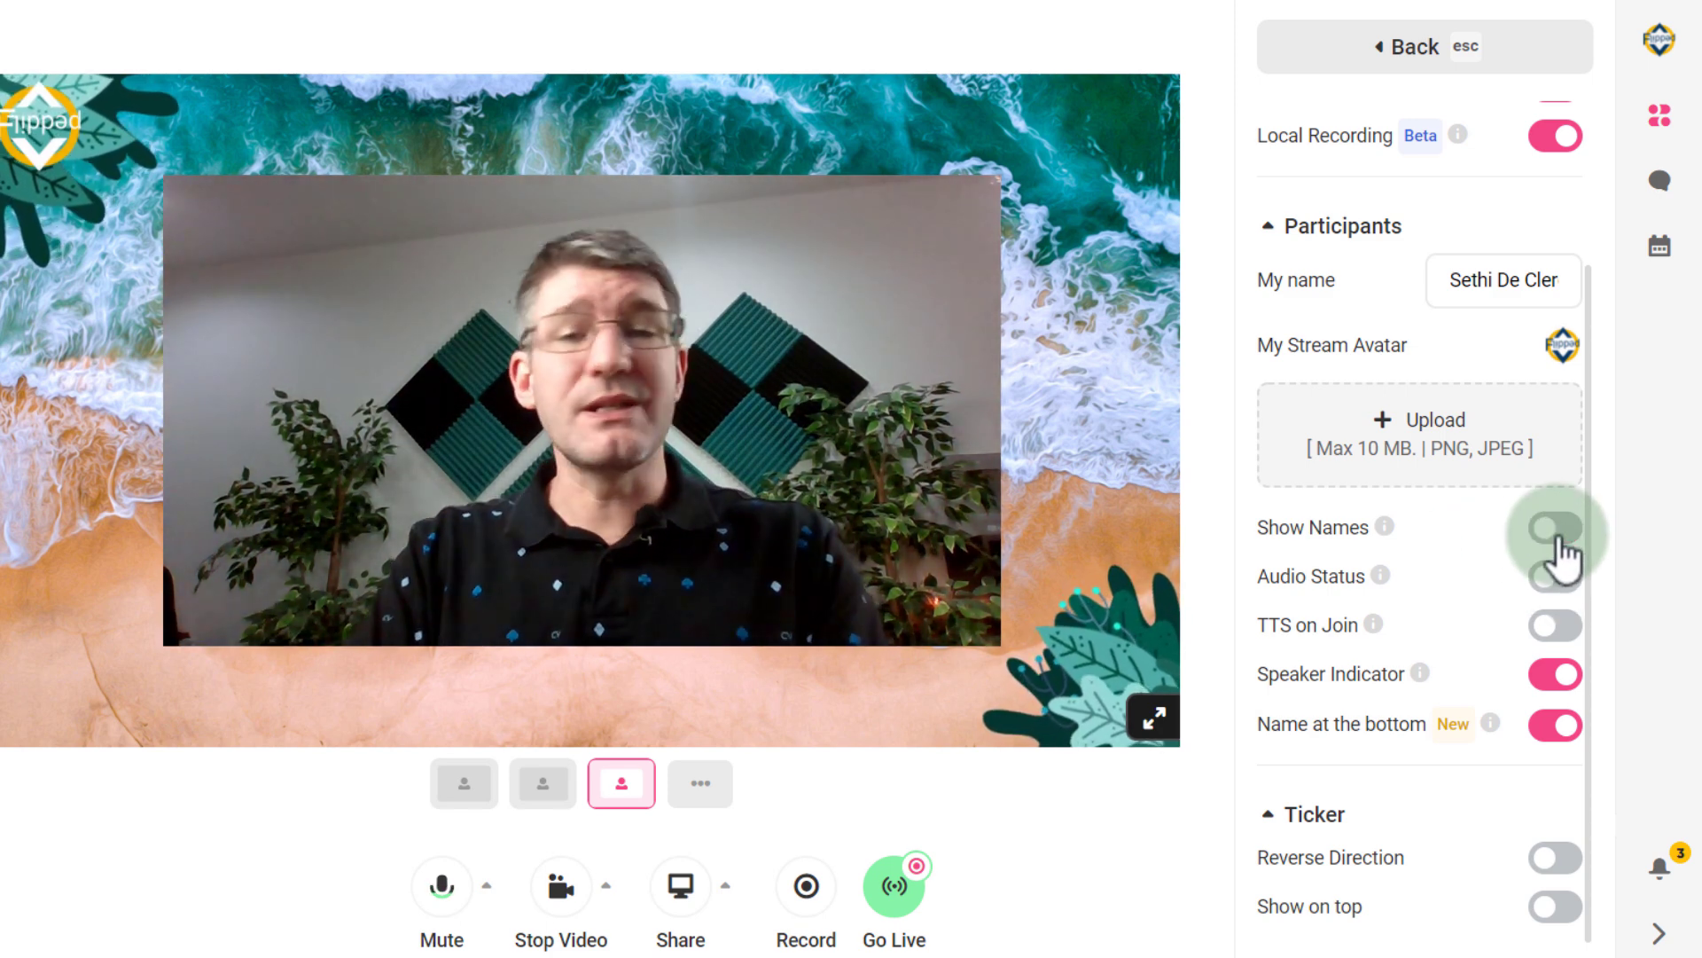
{"action": "left_click", "coordinate": [1559, 534]}
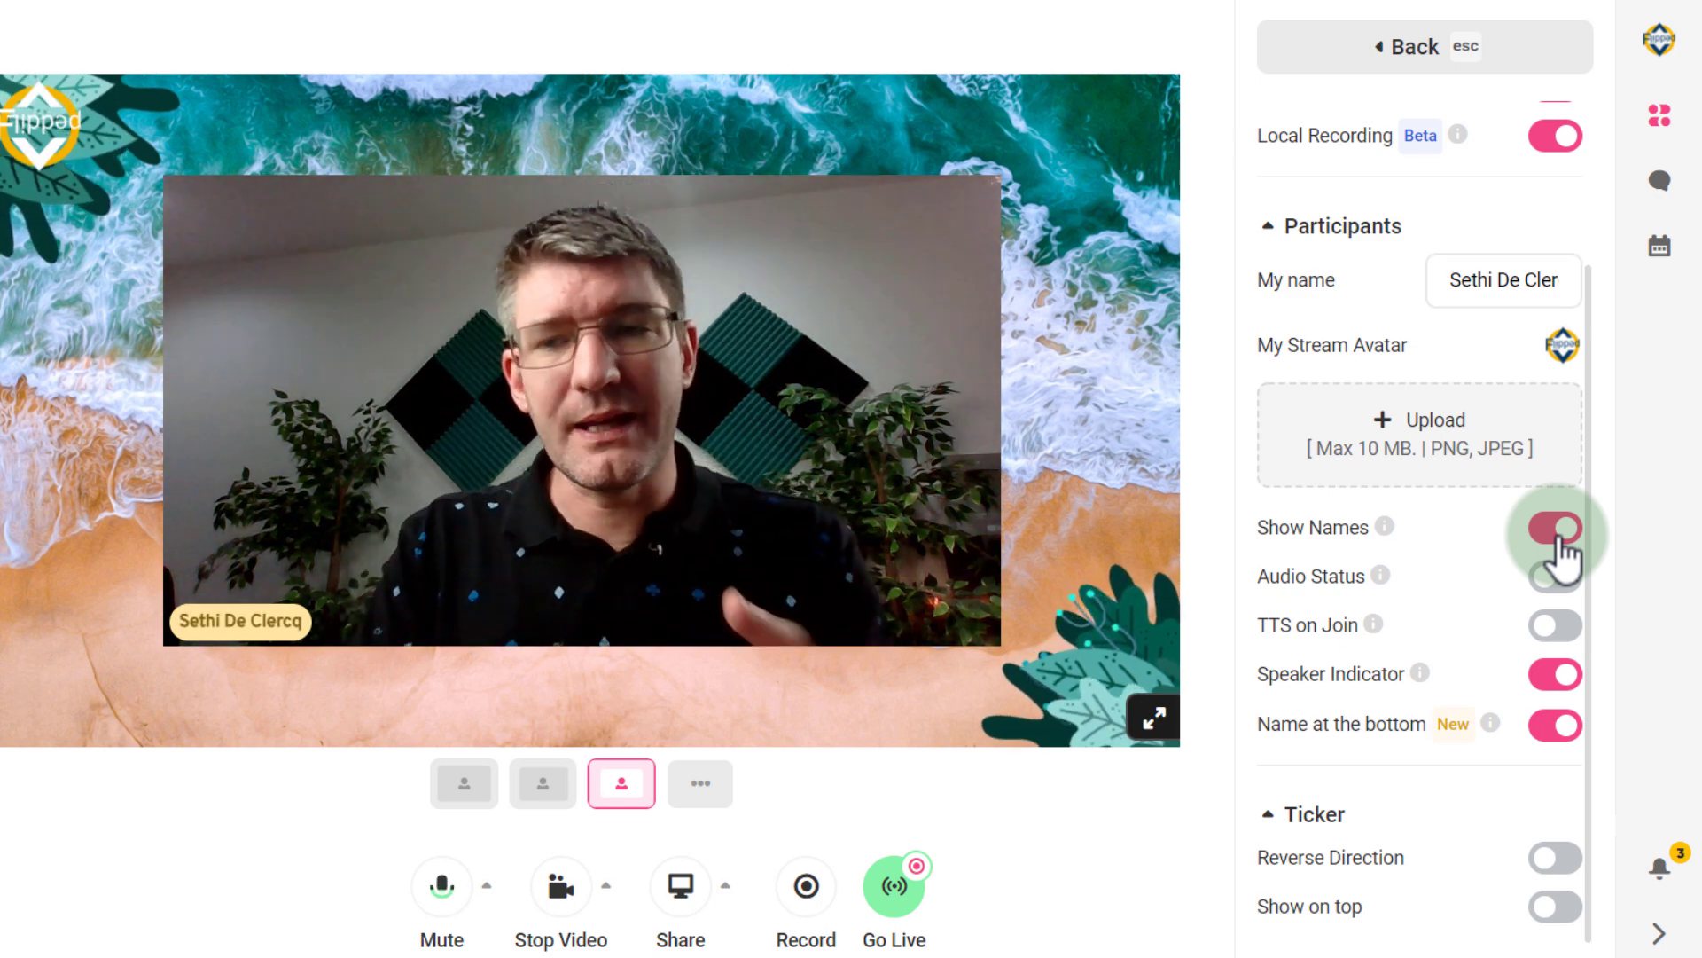
{"action": "left_click", "coordinate": [1552, 587]}
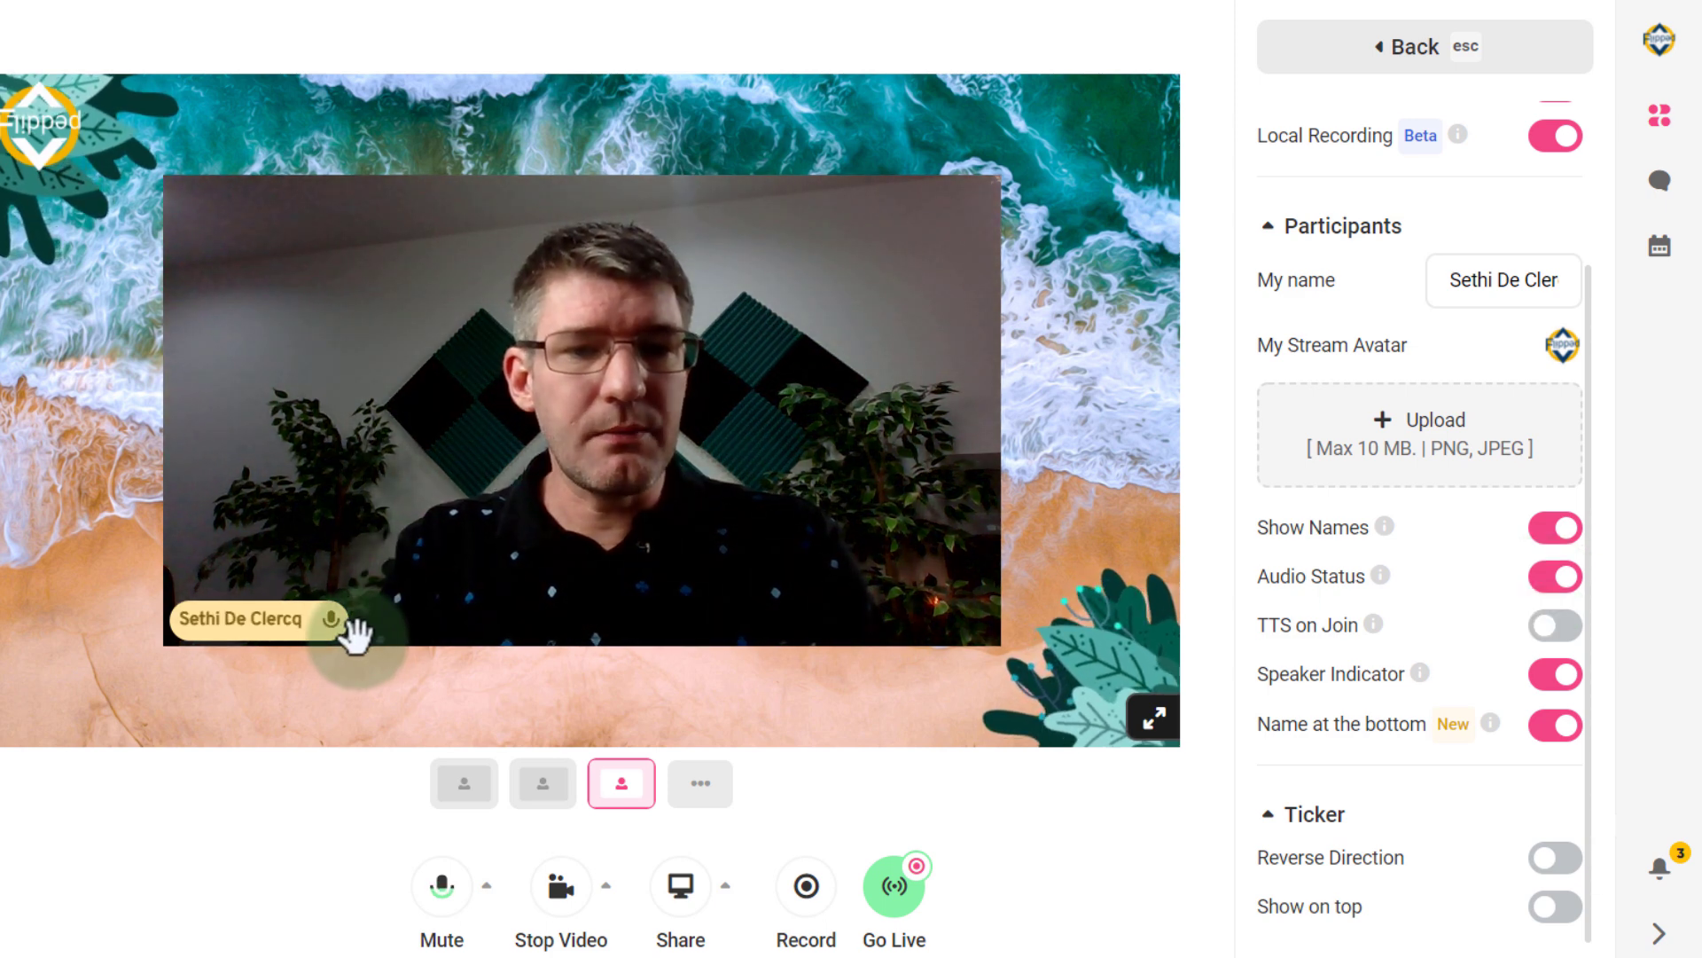
{"action": "left_click", "coordinate": [448, 905]}
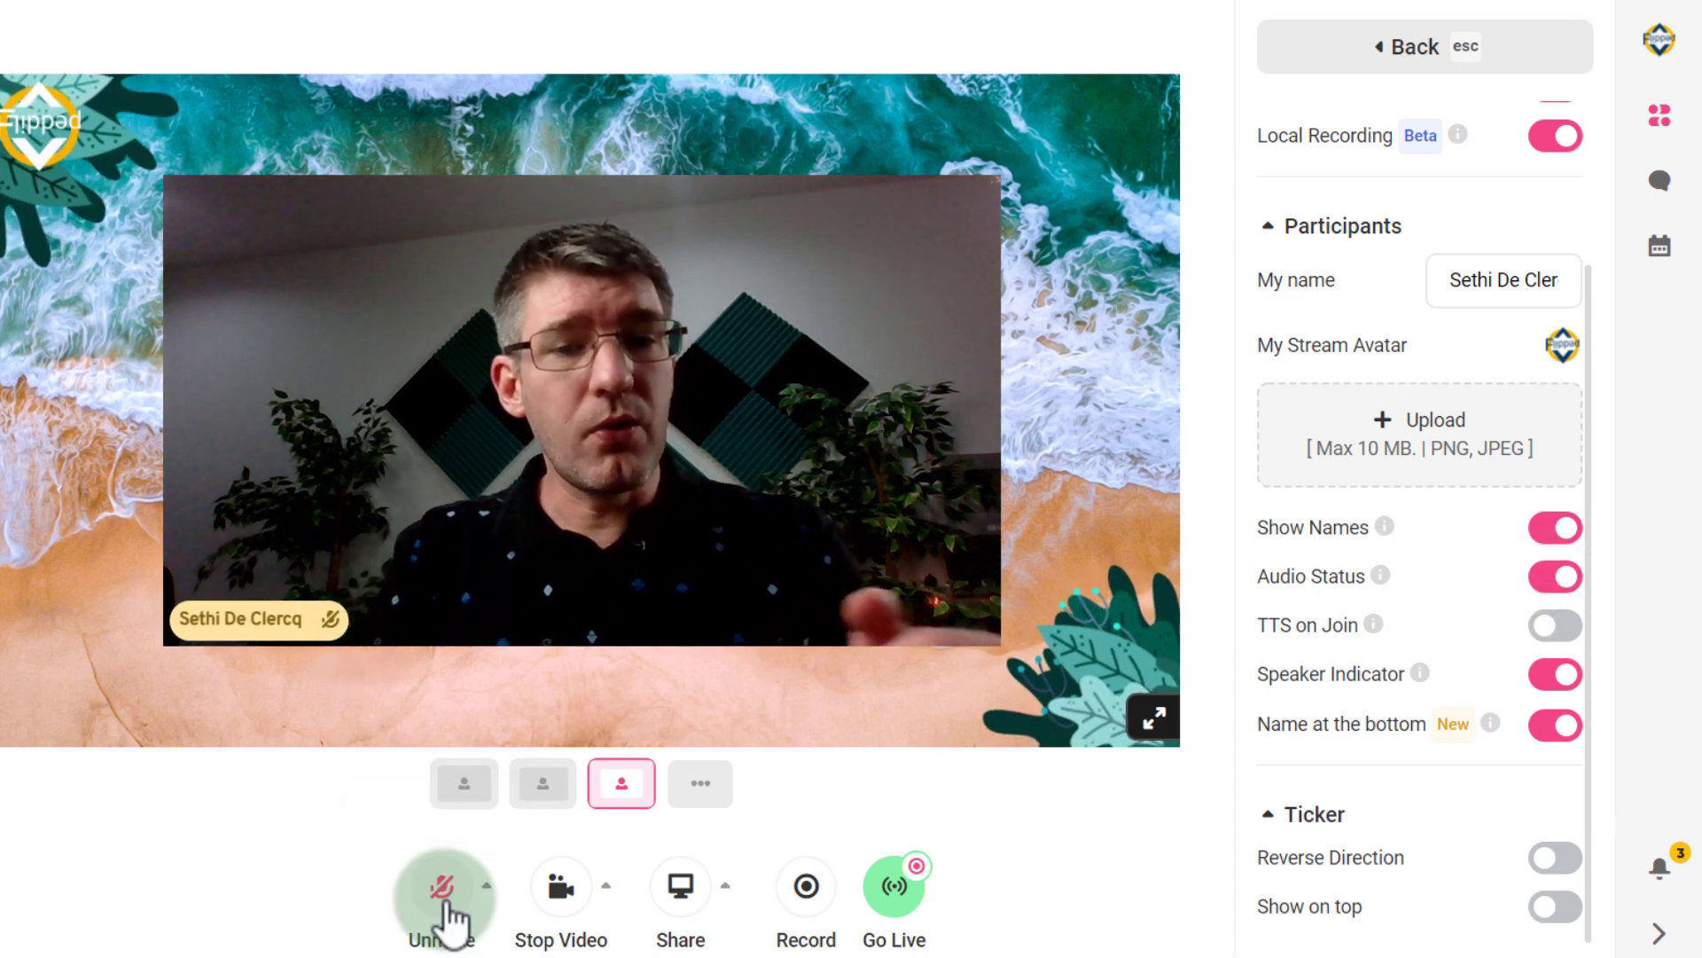
{"action": "left_click", "coordinate": [448, 904]}
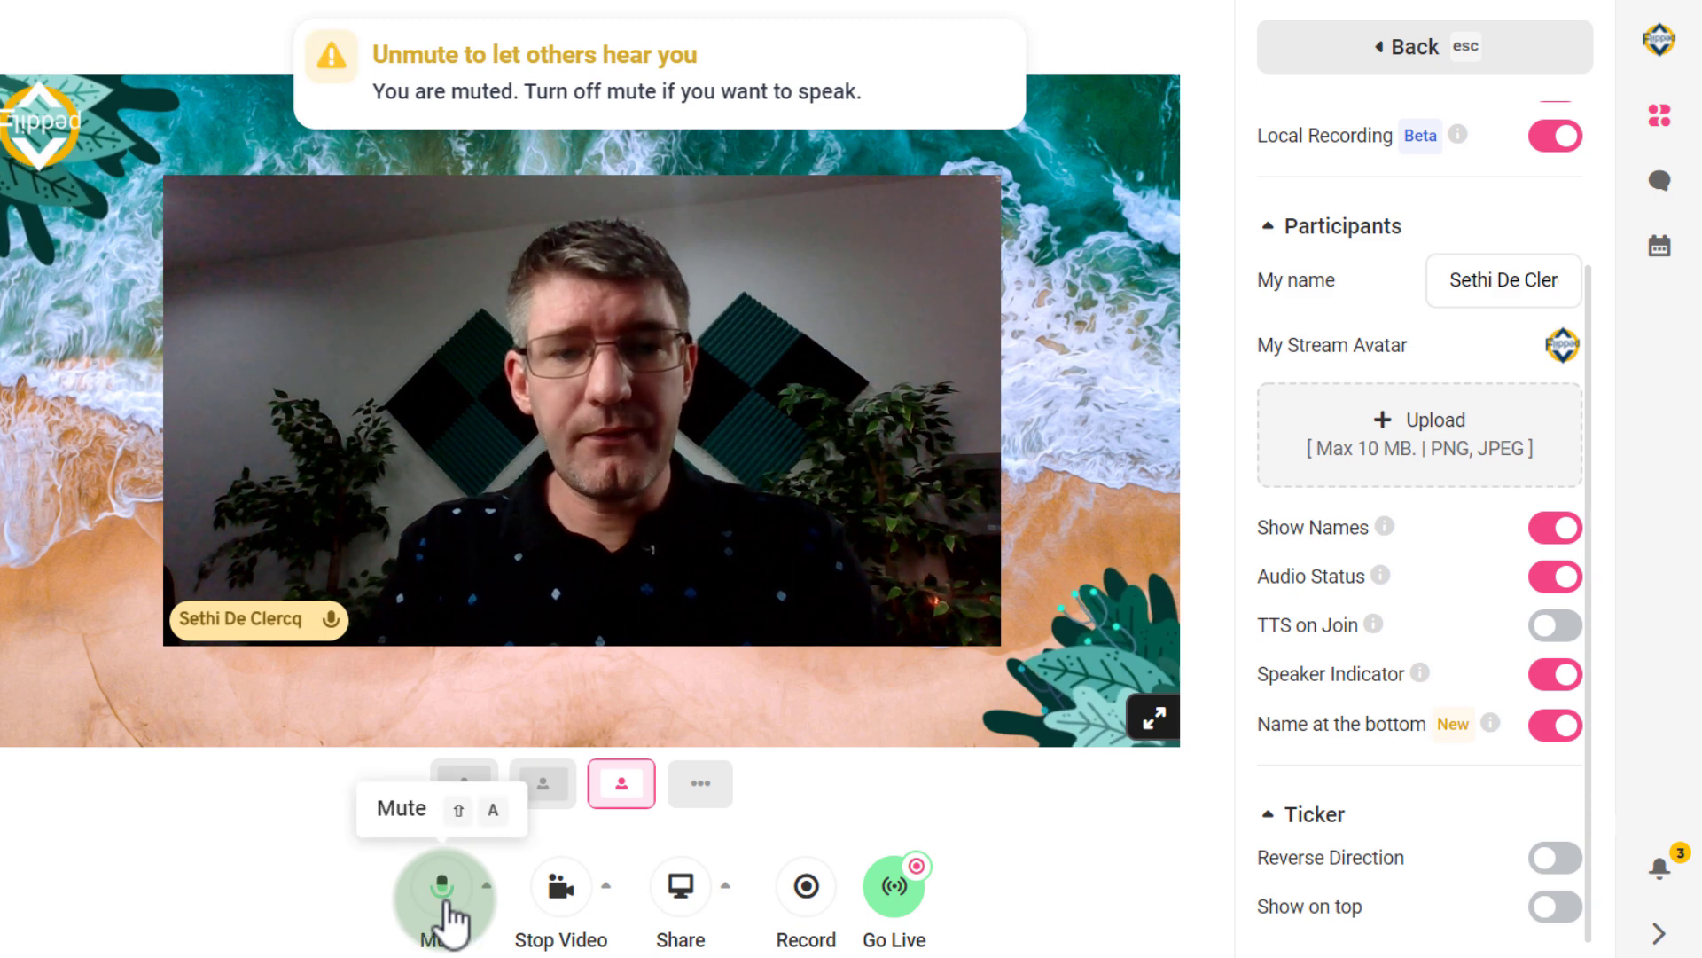
{"action": "left_click", "coordinate": [1558, 581]}
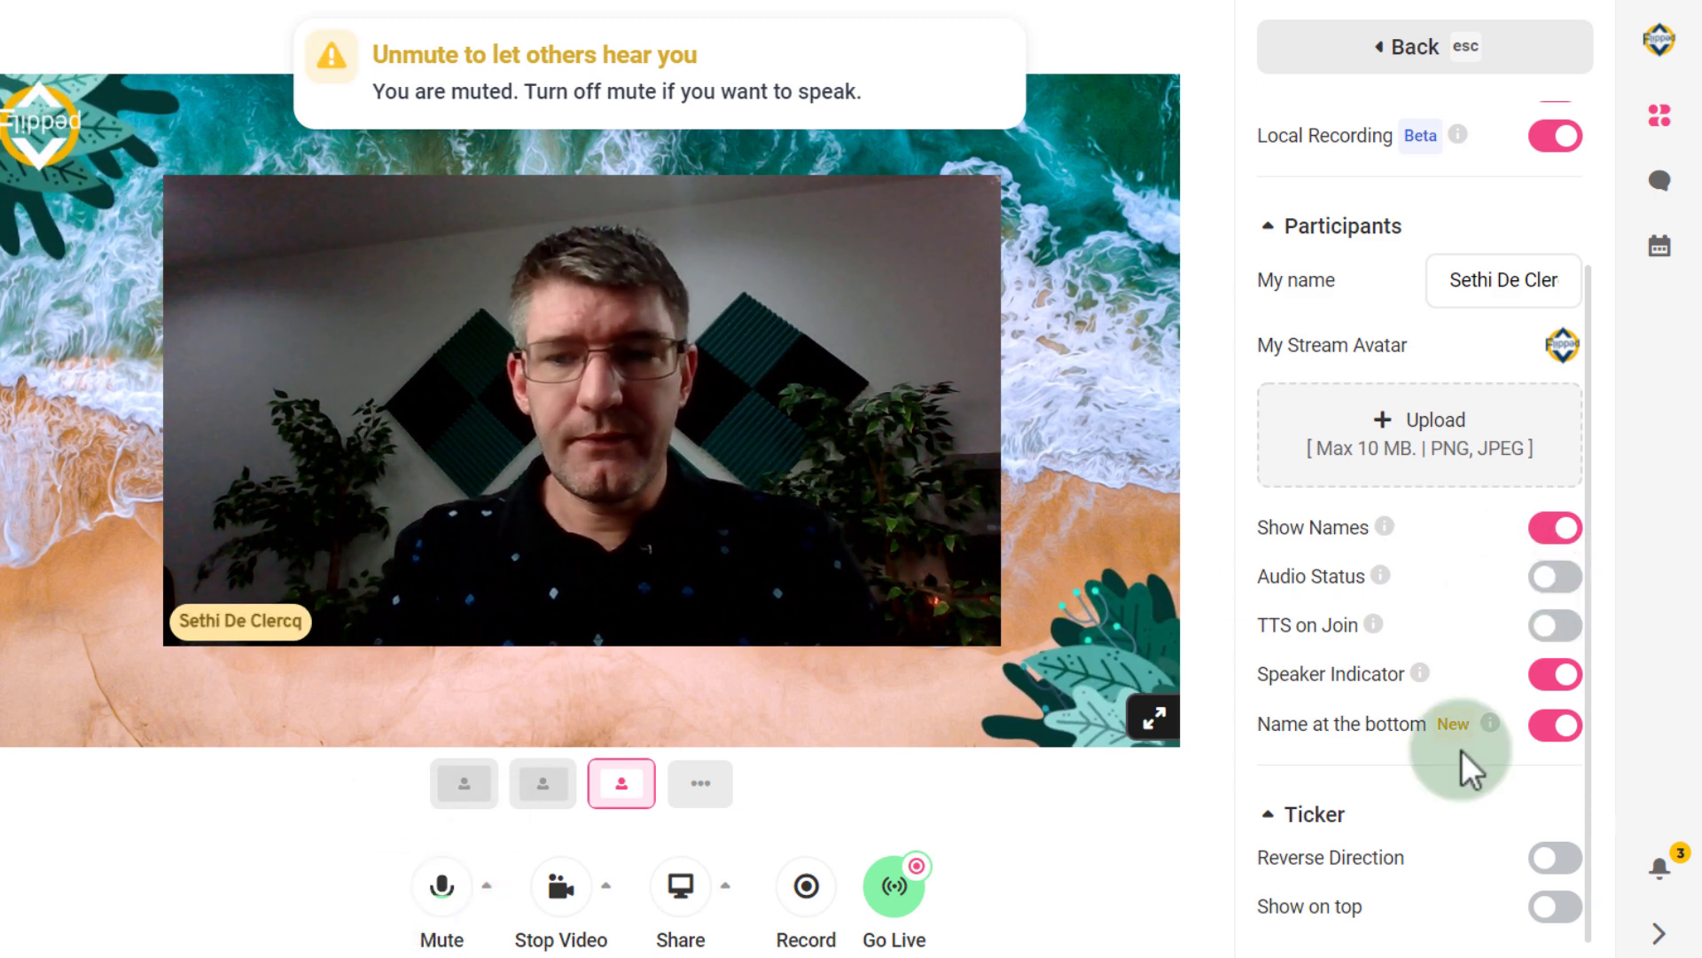
Try the ticker's Reverse Direction and Show on top options, leaving Reverse Direction off
{"action": "left_click", "coordinate": [1556, 858]}
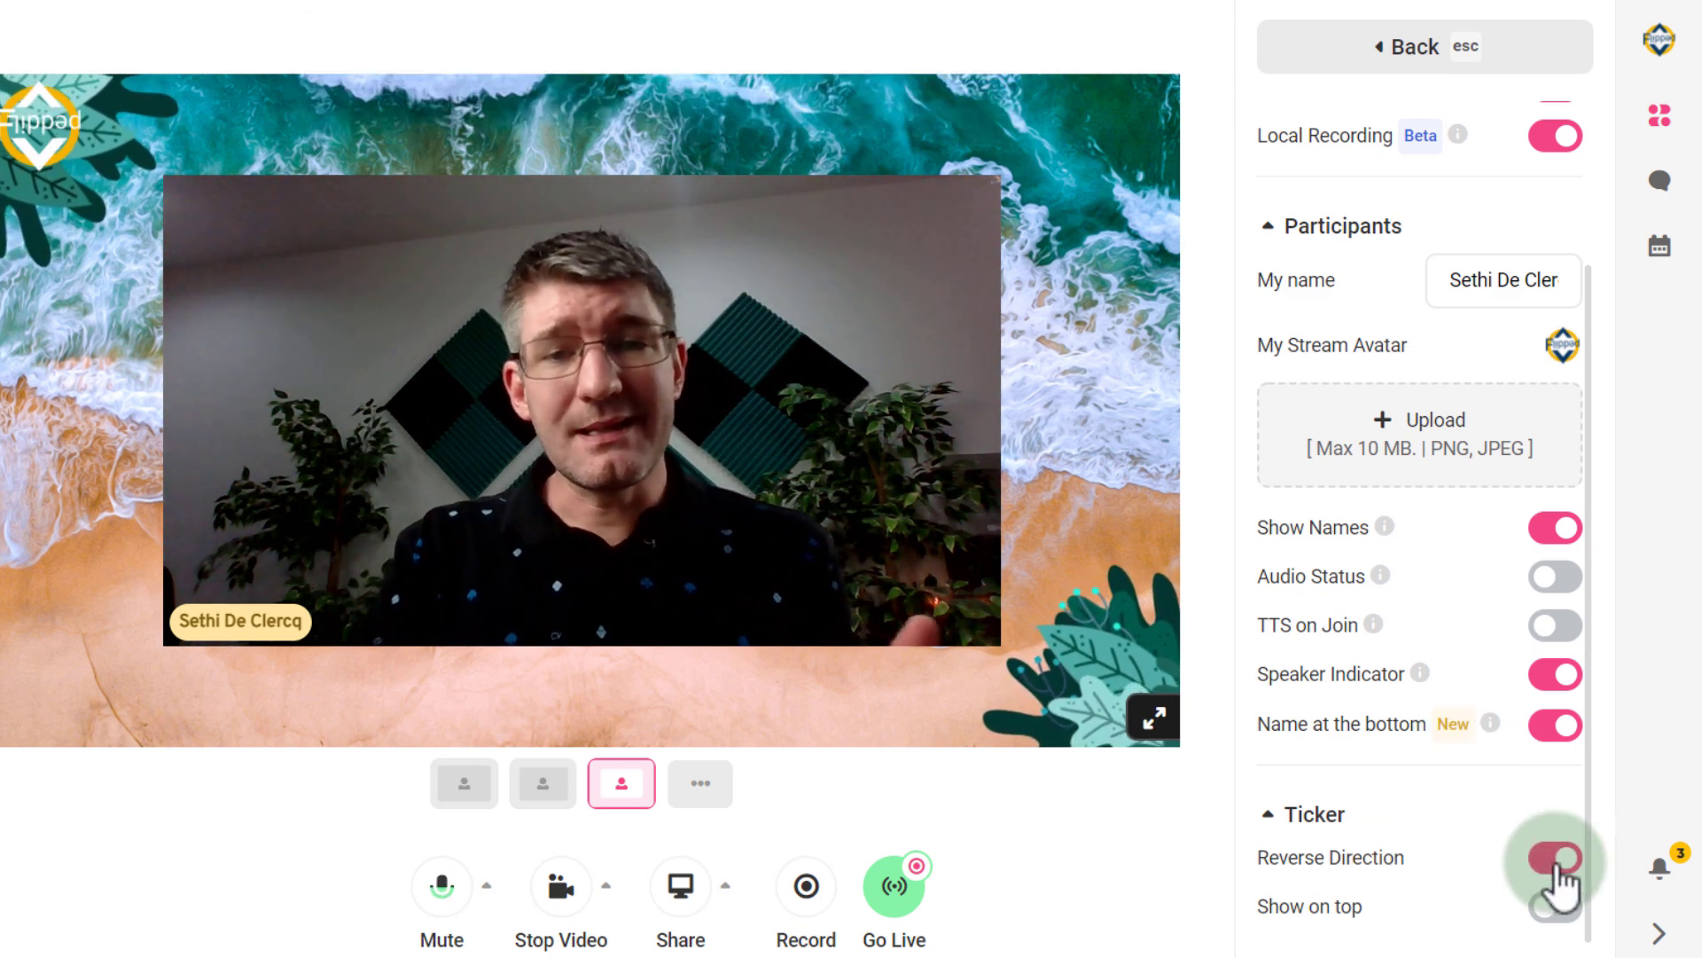
{"action": "left_click", "coordinate": [1556, 861]}
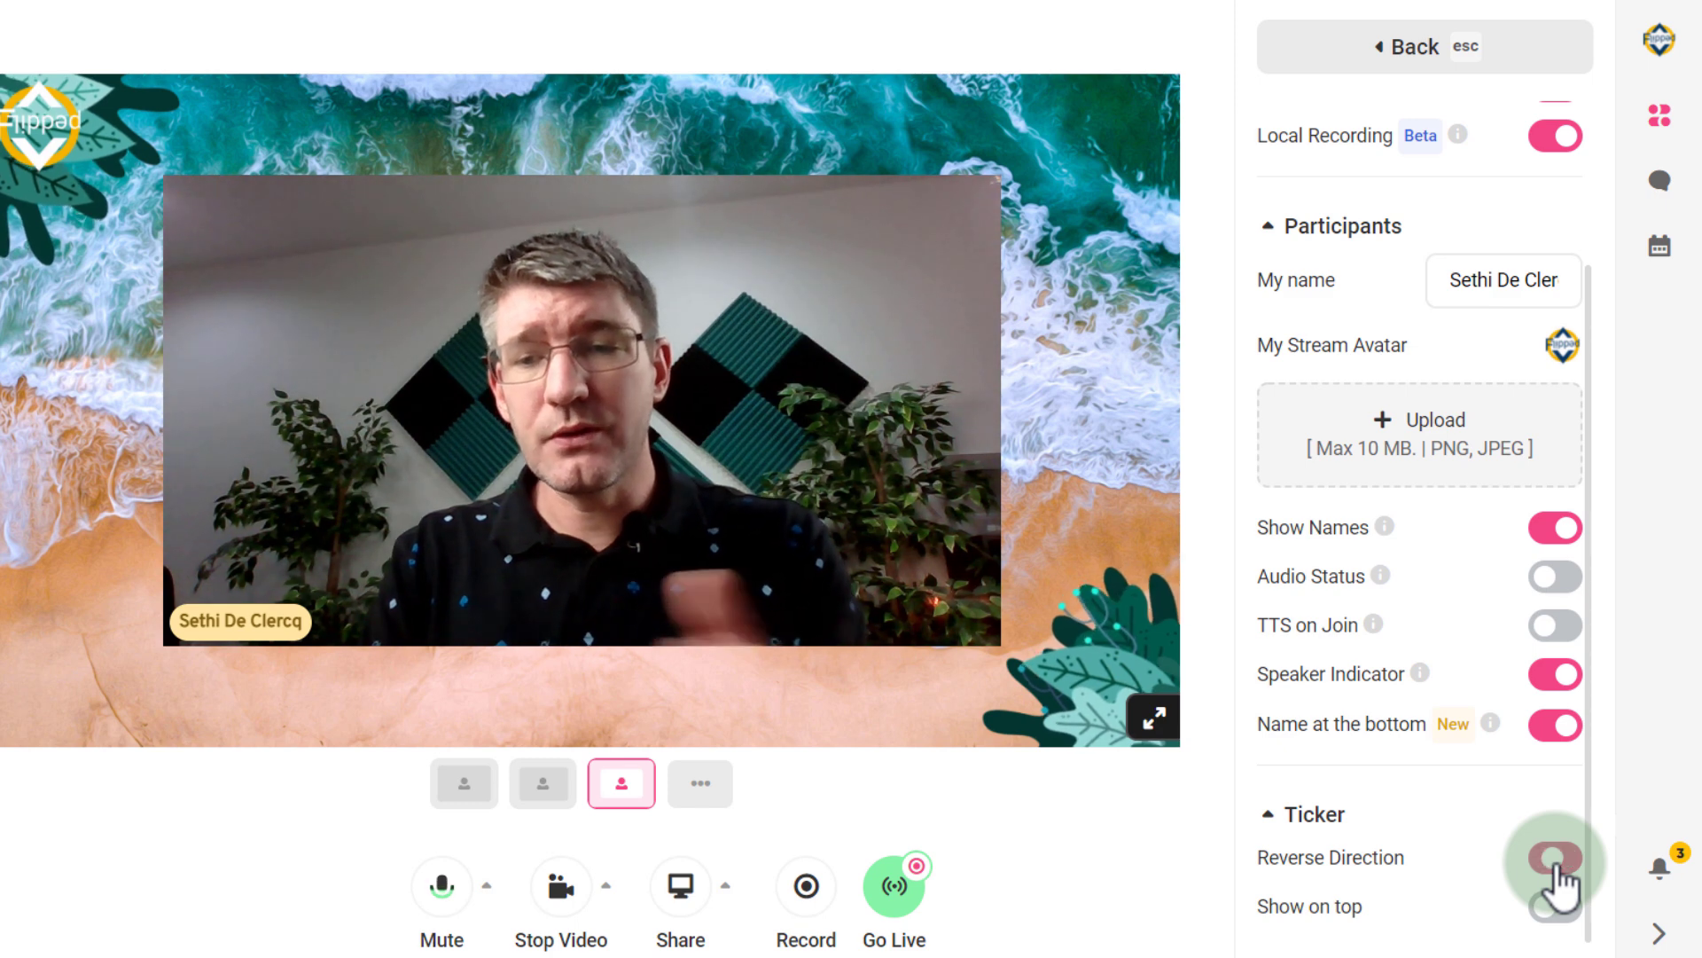
{"action": "left_click", "coordinate": [1559, 909]}
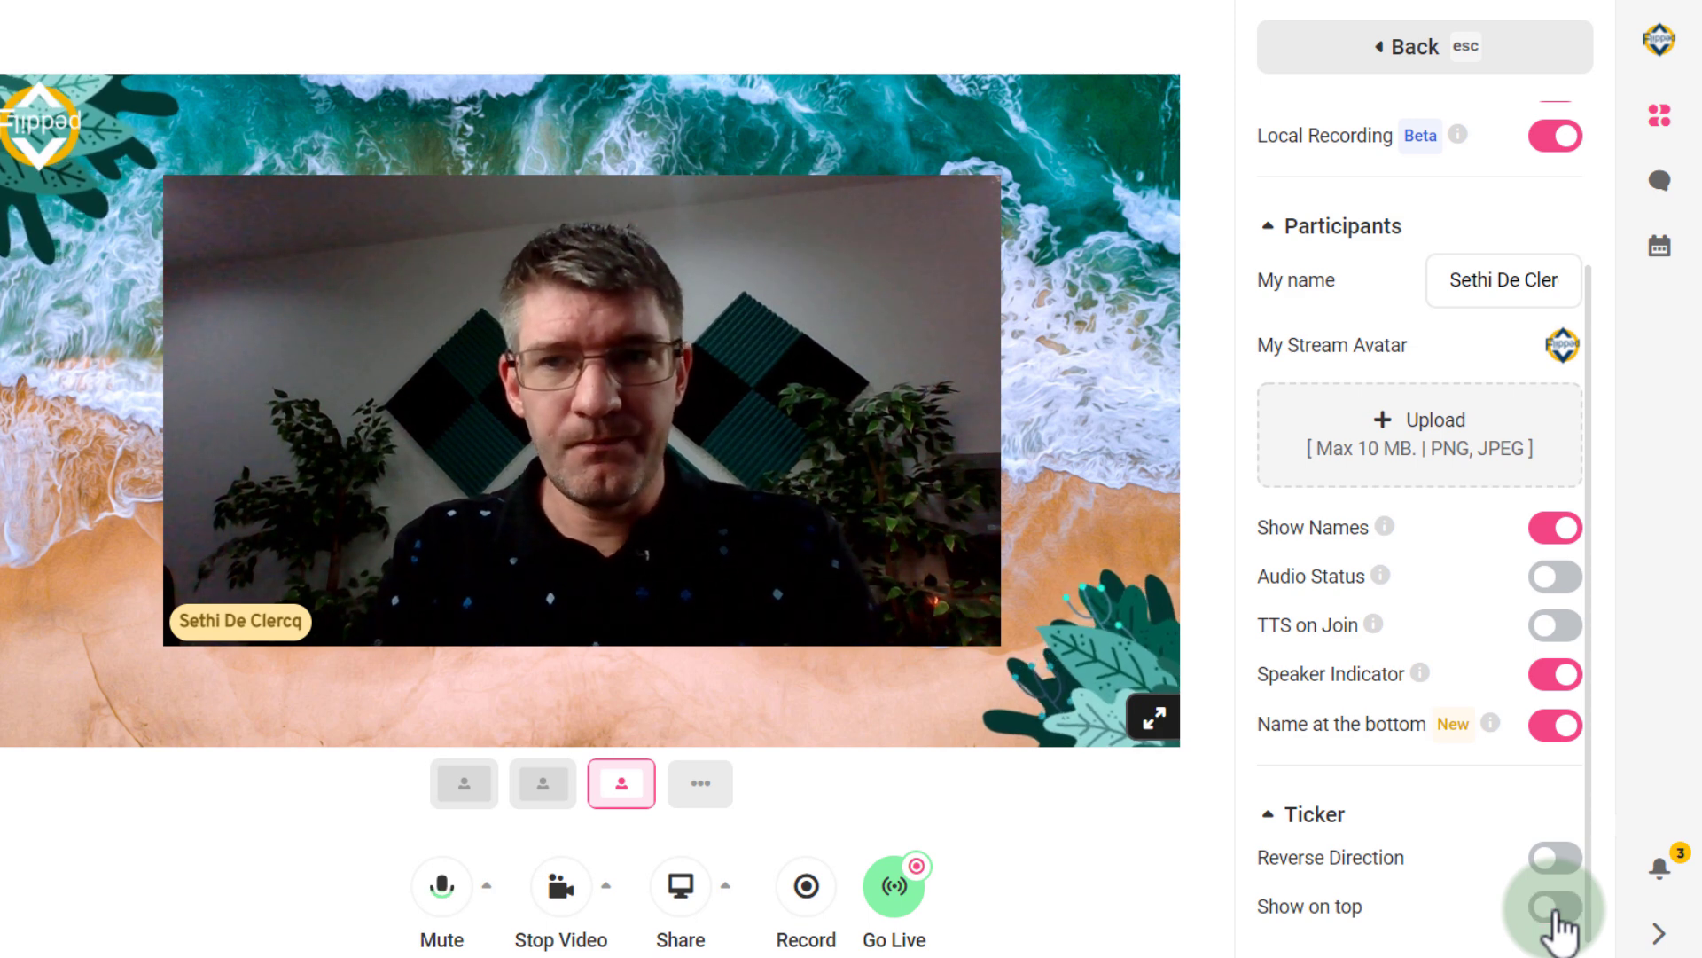
Go back to the main menu, browse the Apps (Widgets, Cloudbot, Socials), then return
{"action": "left_click", "coordinate": [1409, 49]}
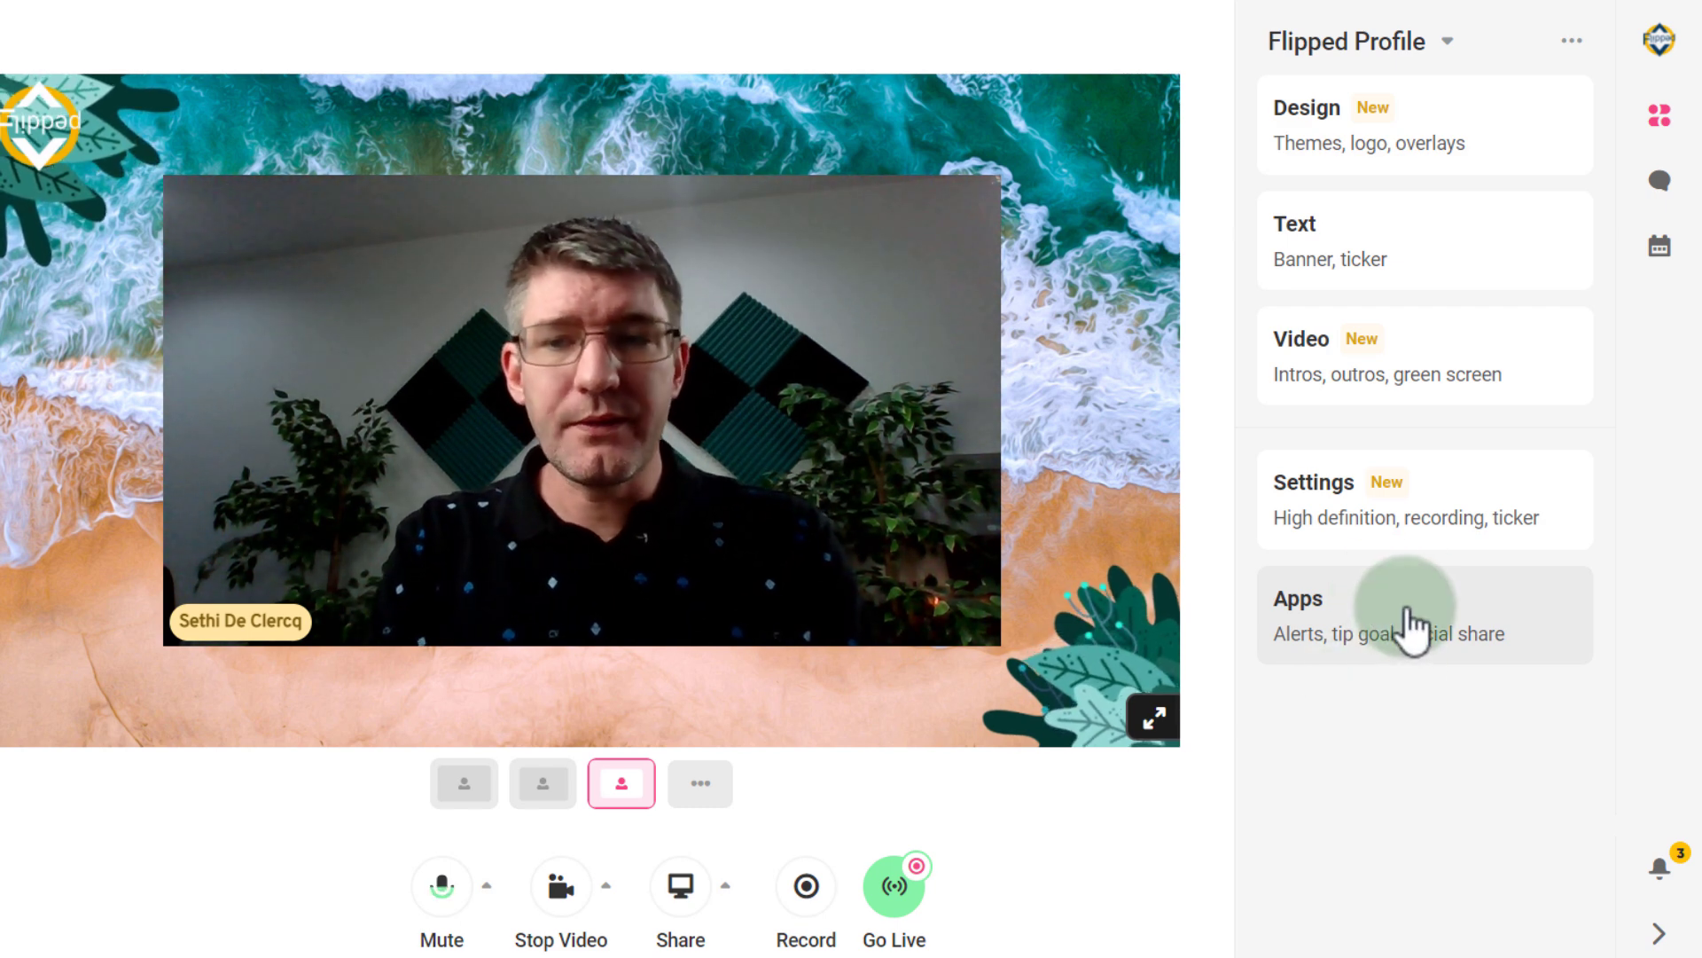
{"action": "left_click", "coordinate": [1411, 628]}
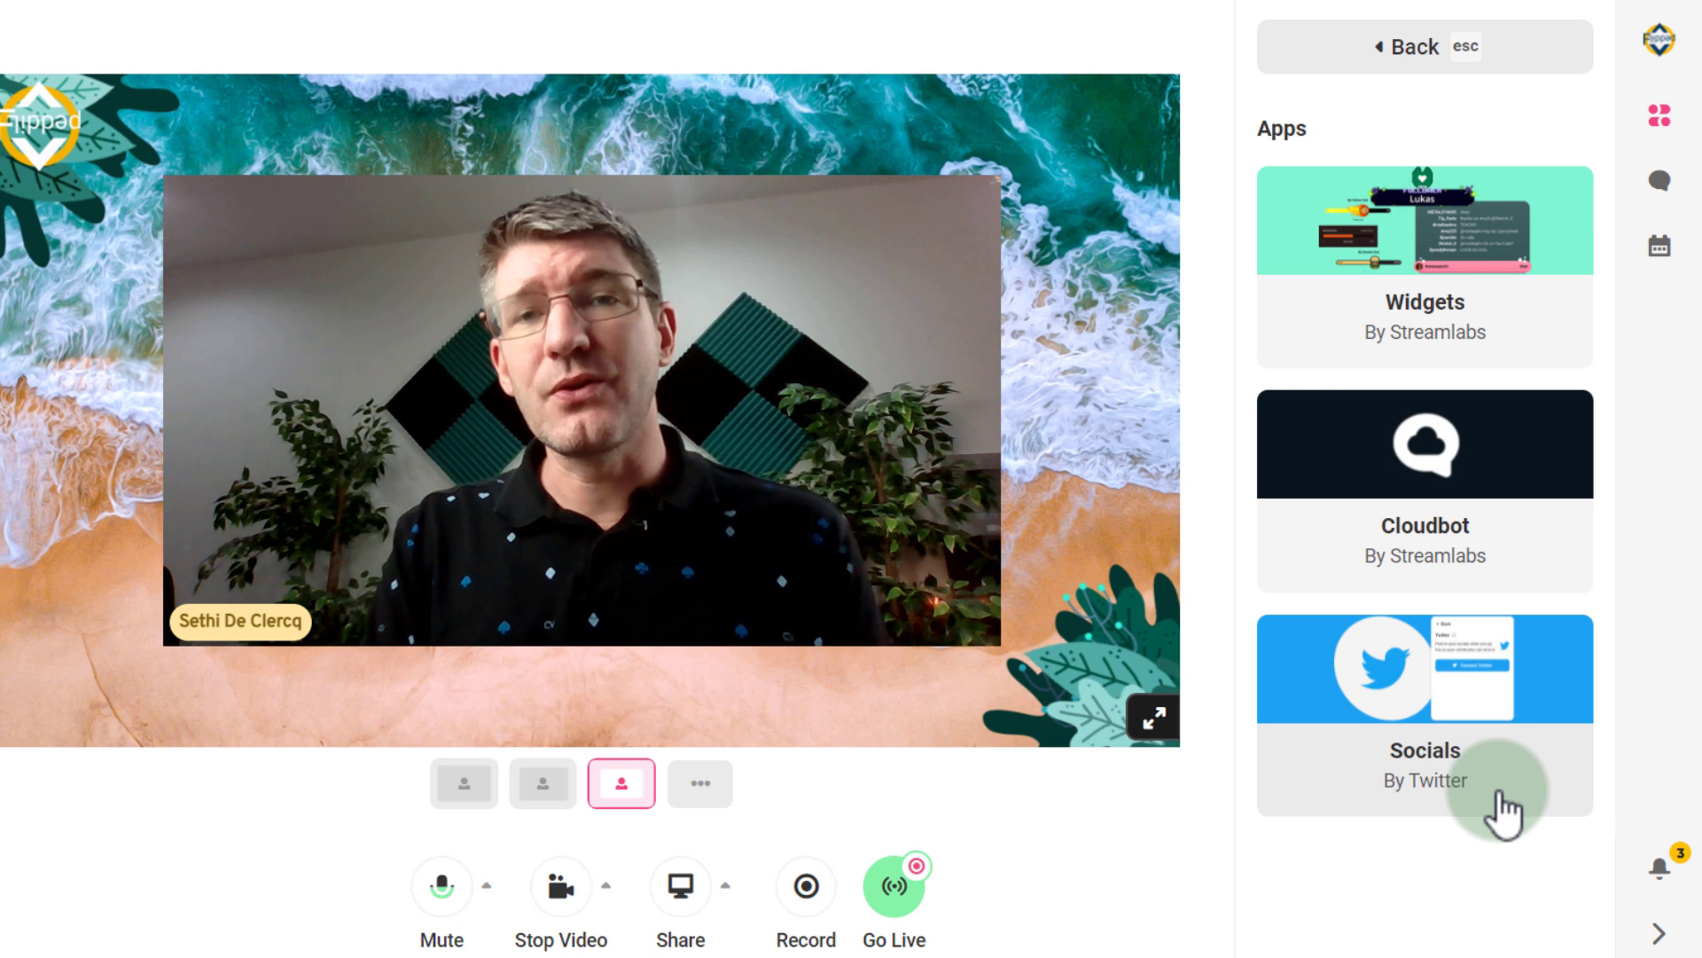
{"action": "key", "text": "Escape"}
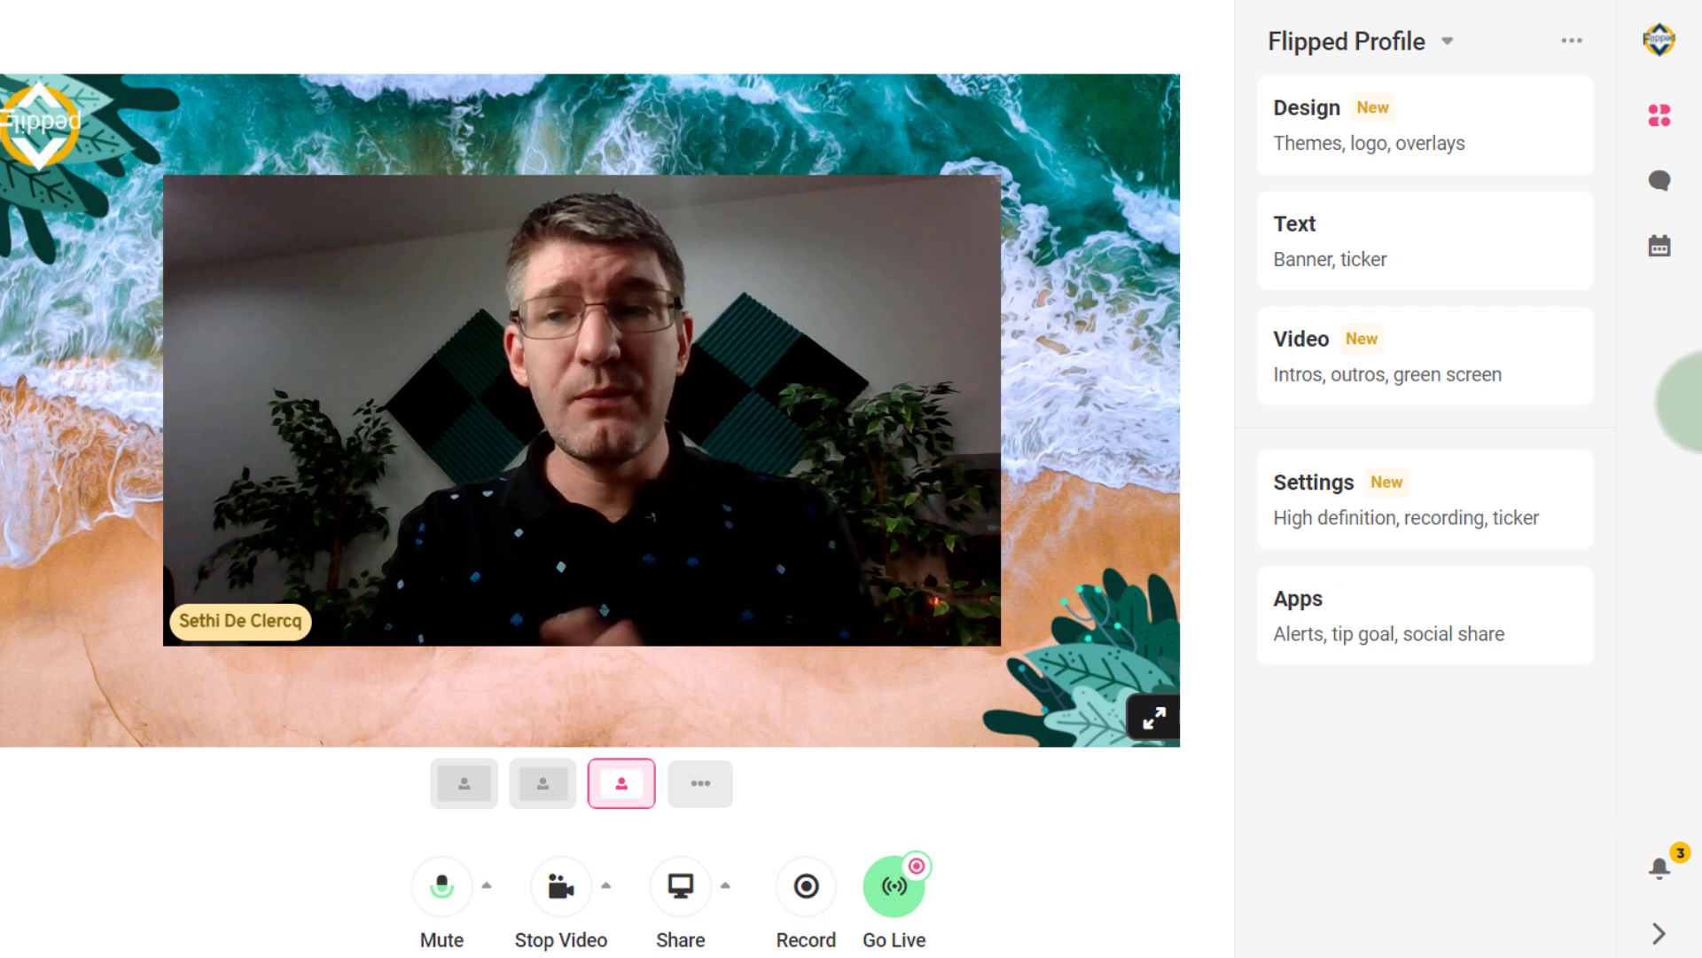
Open the chat panel, glance at Private chat, and settle on the empty Stream chat
{"action": "left_click", "coordinate": [1659, 181]}
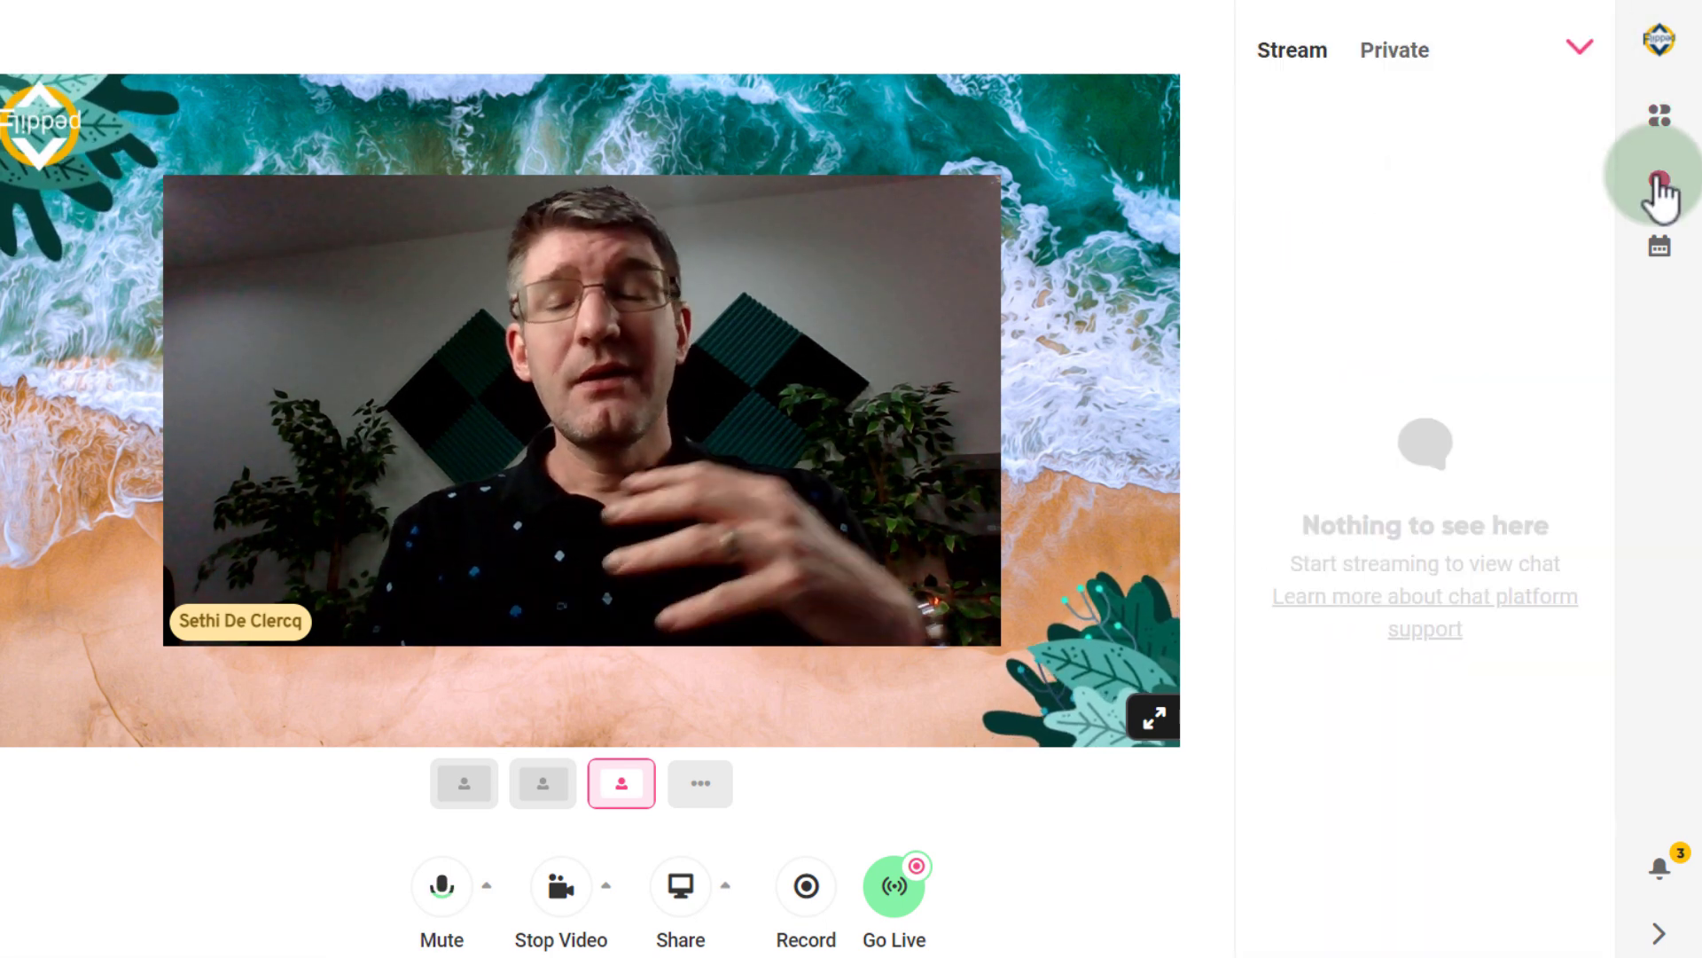
{"action": "left_click", "coordinate": [1412, 67]}
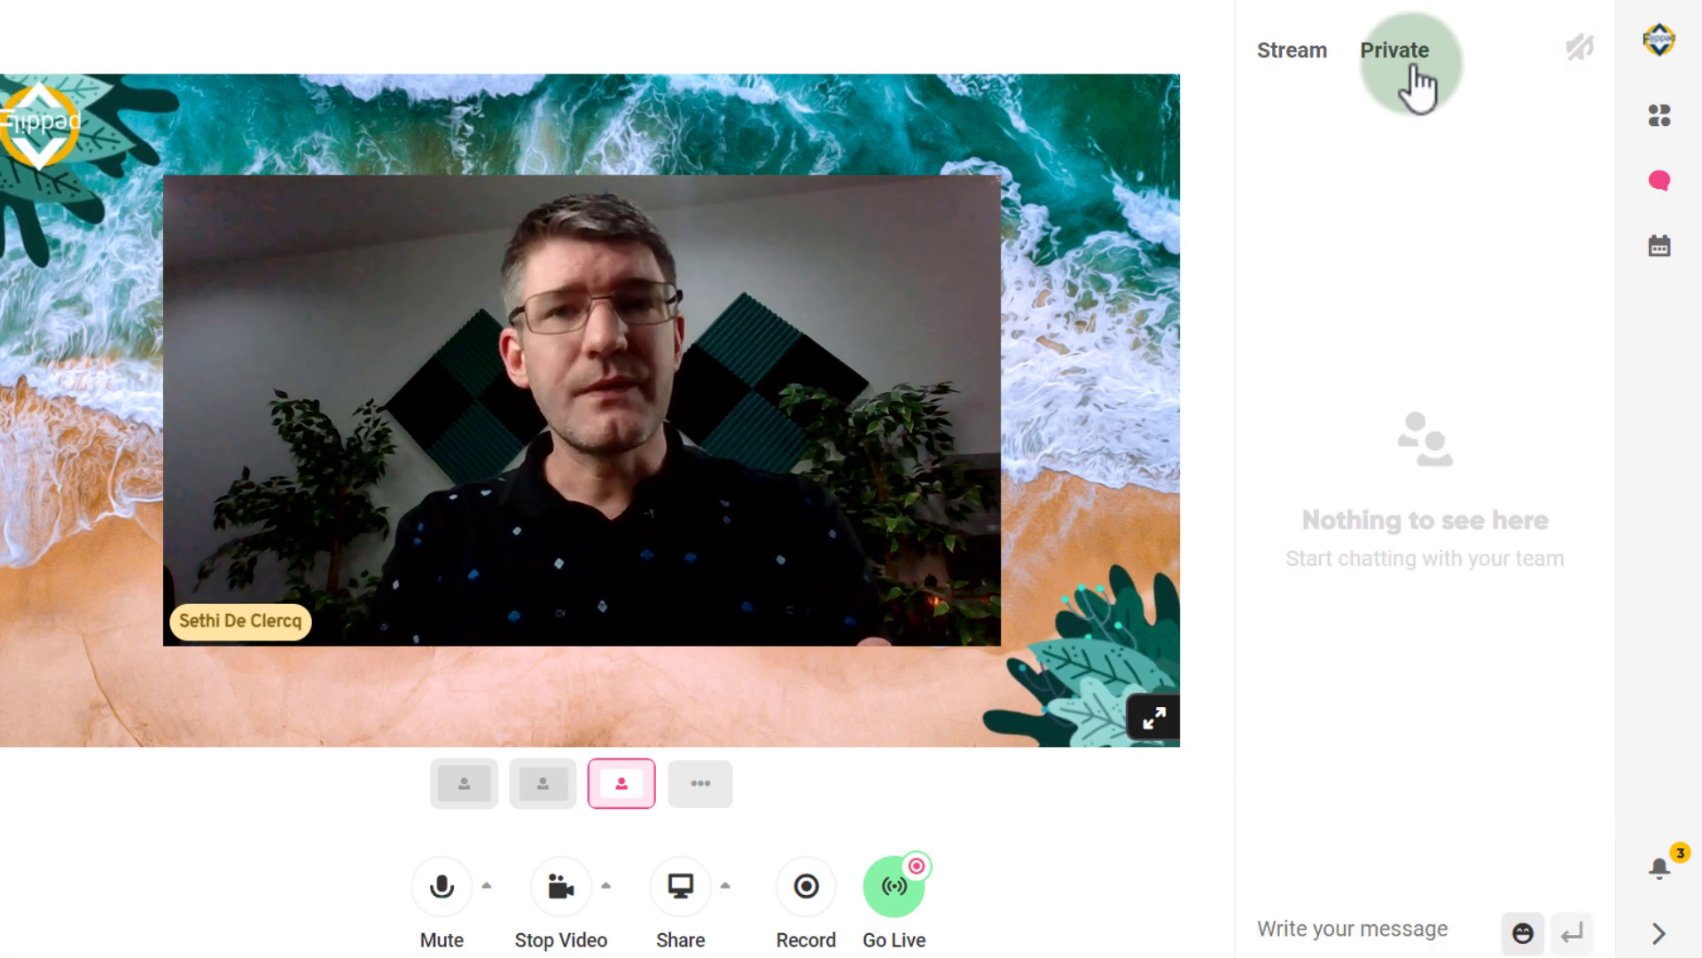
{"action": "left_click", "coordinate": [1292, 50]}
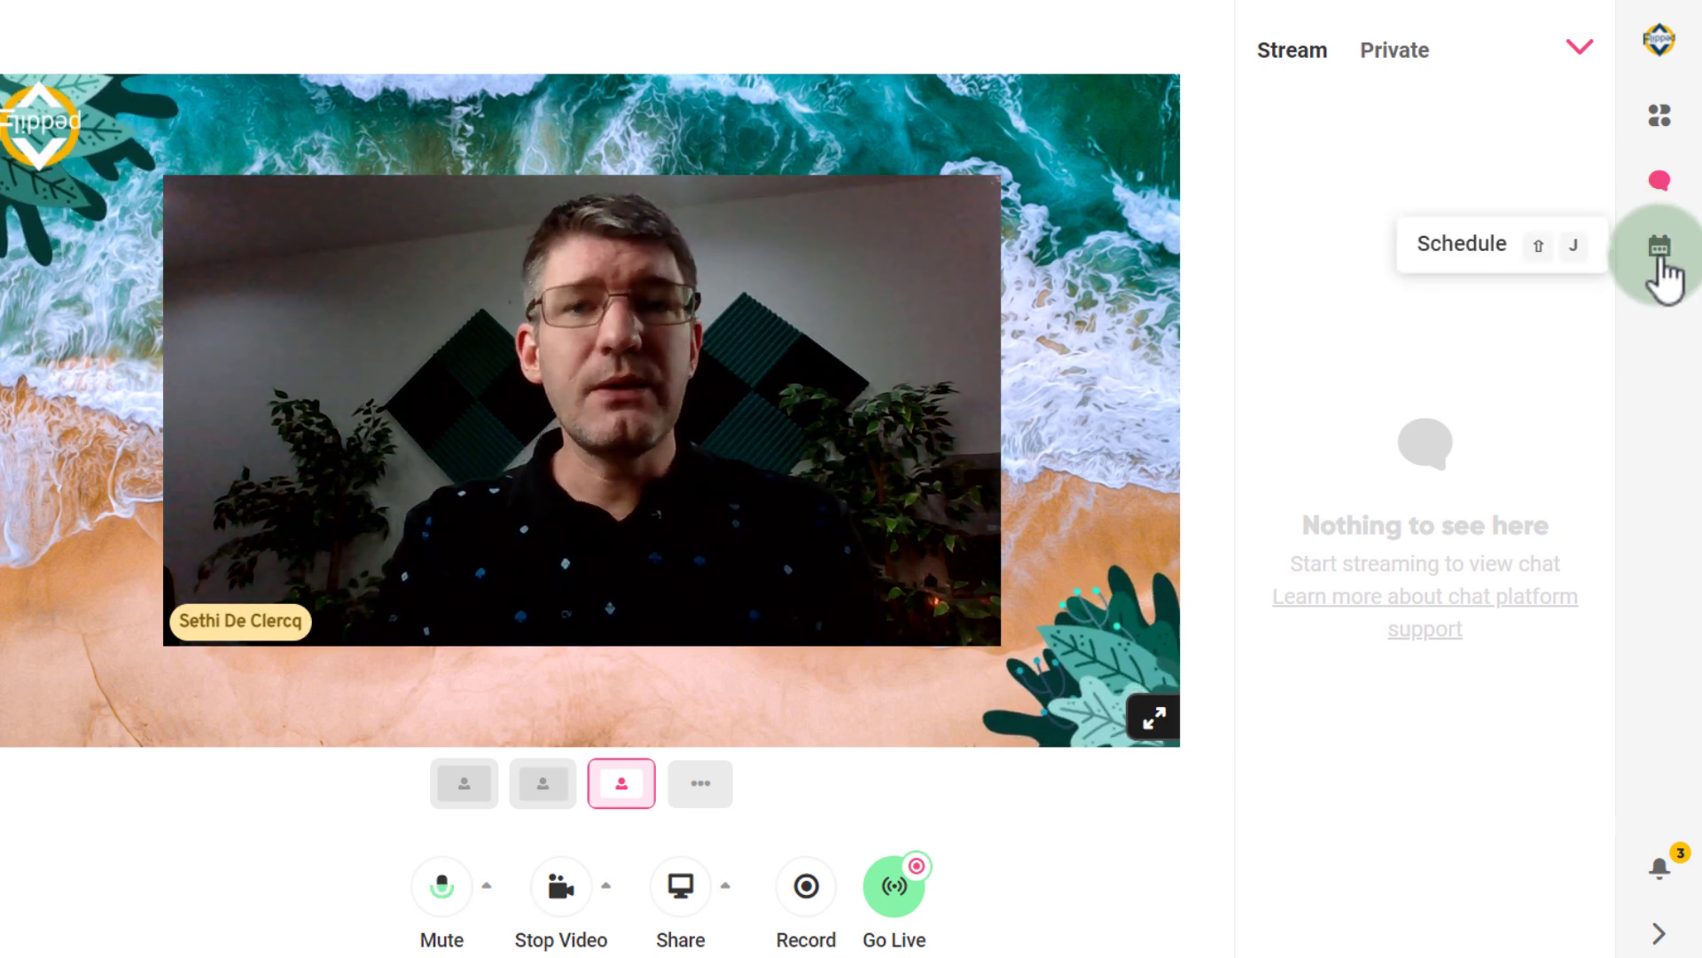
Show the Scheduled Broadcasts list (0 of 30) and take the webcam off the stage
{"action": "left_click", "coordinate": [1657, 259]}
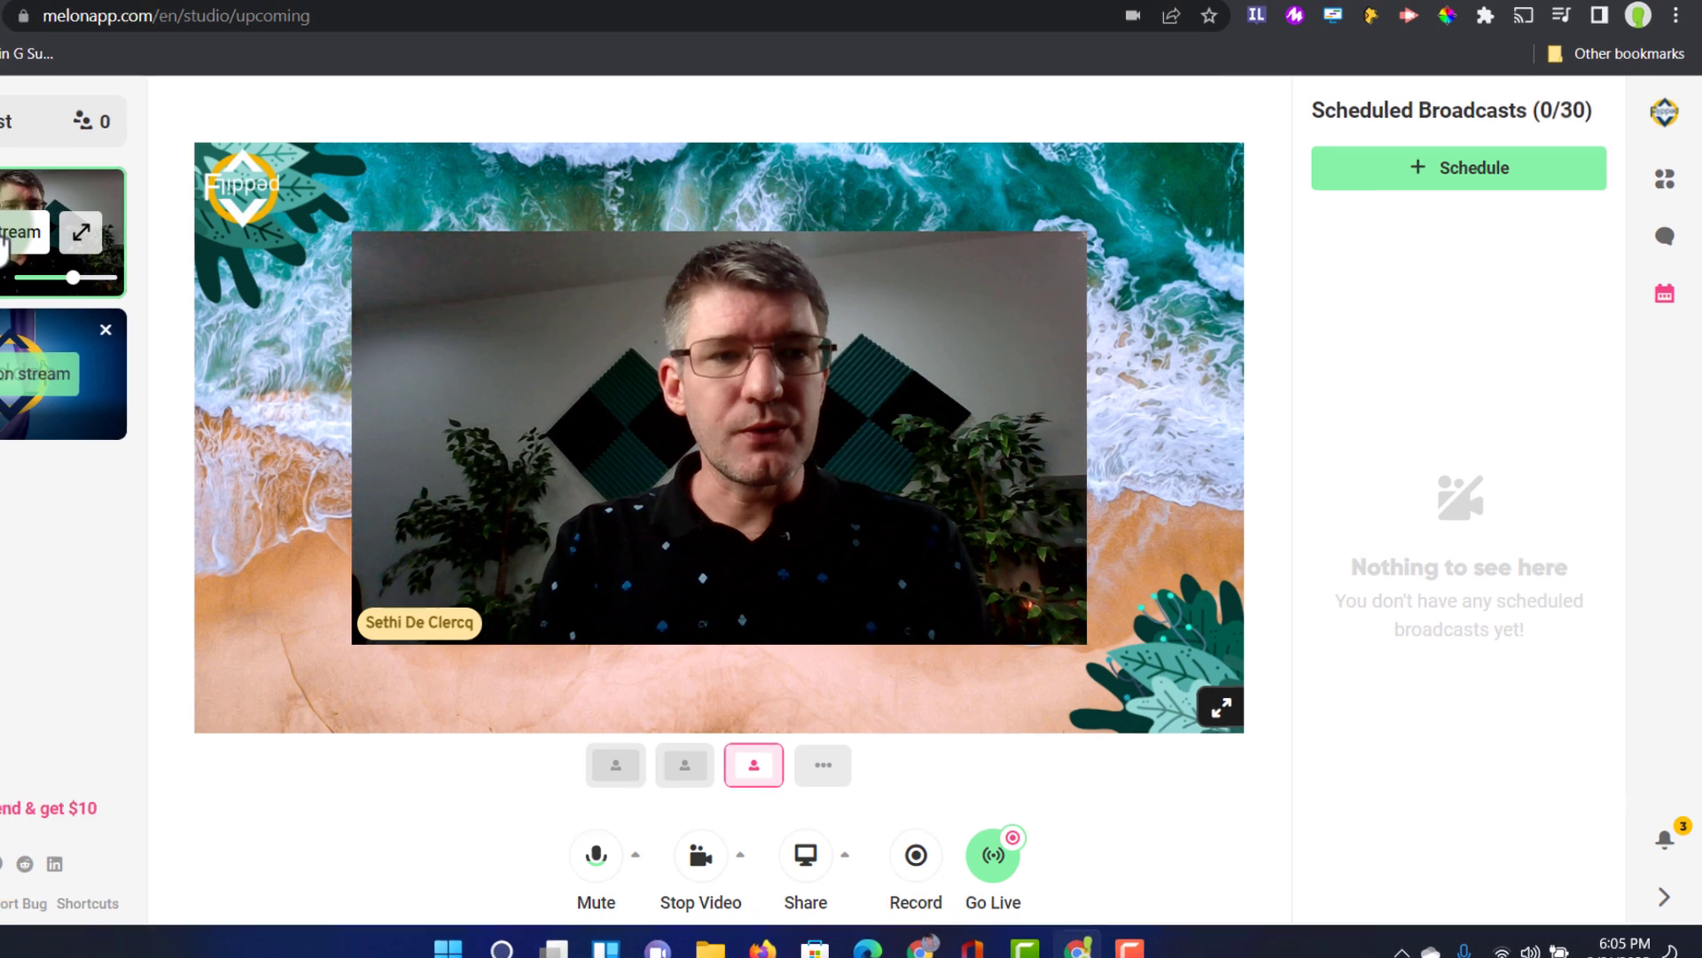
{"action": "left_click", "coordinate": [0, 190]}
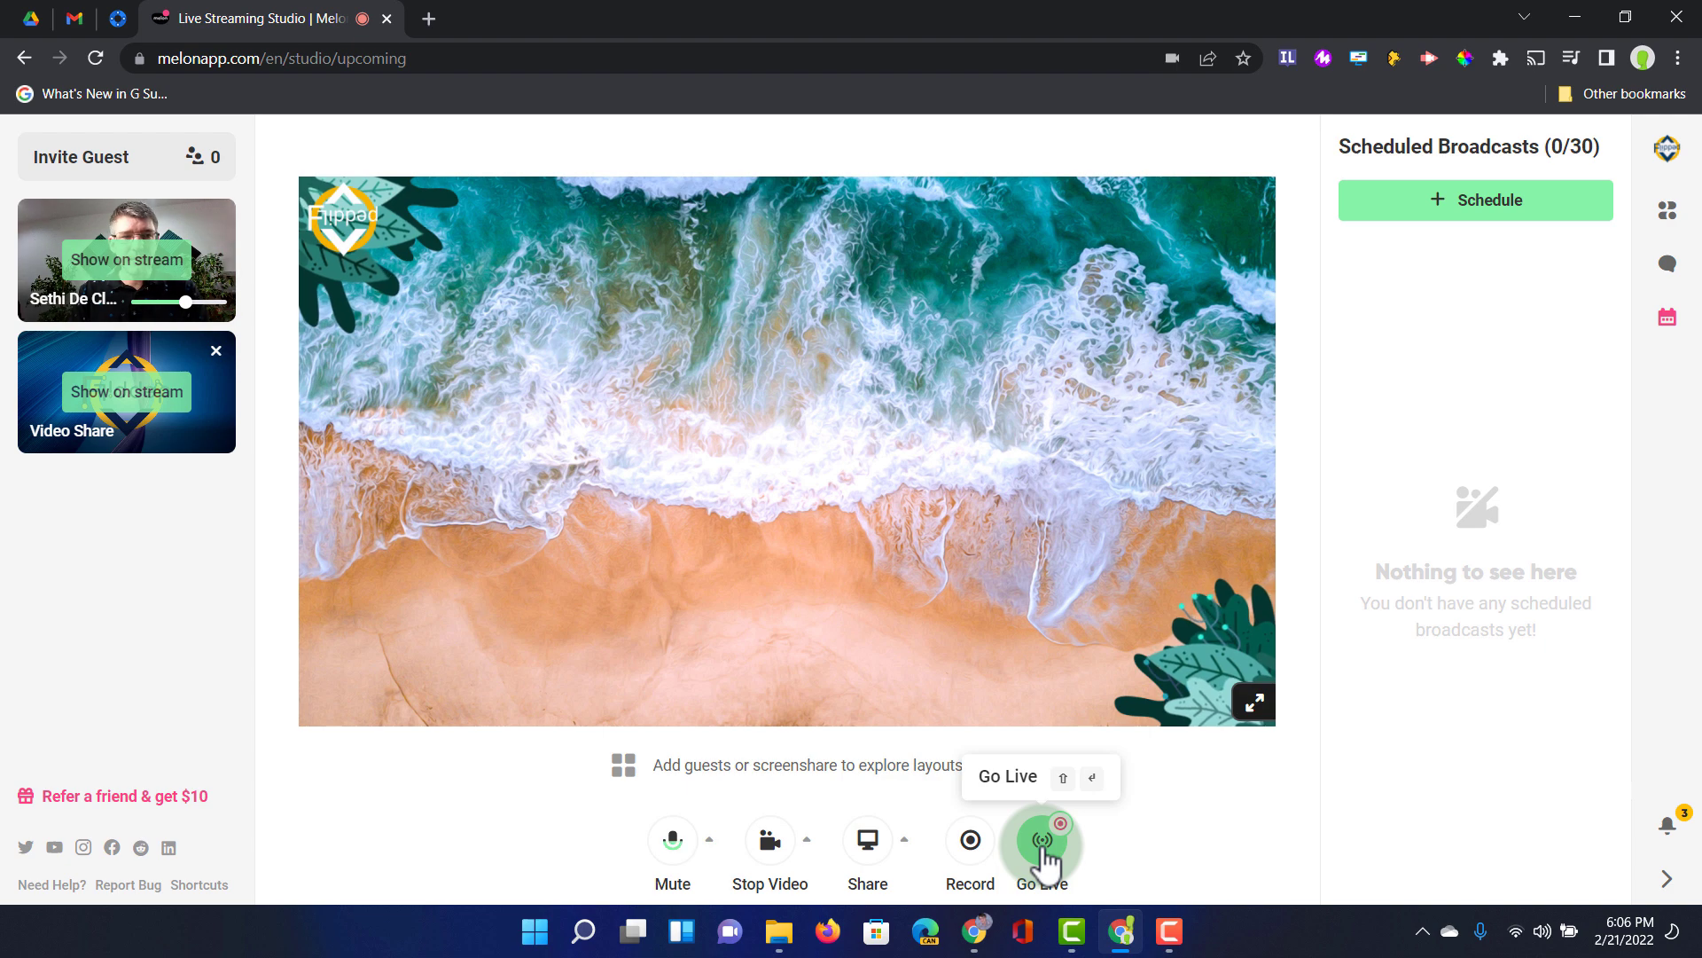
Start Go Live with the YouTube destination set to Private, continuing to the details form
{"action": "left_click", "coordinate": [1044, 853]}
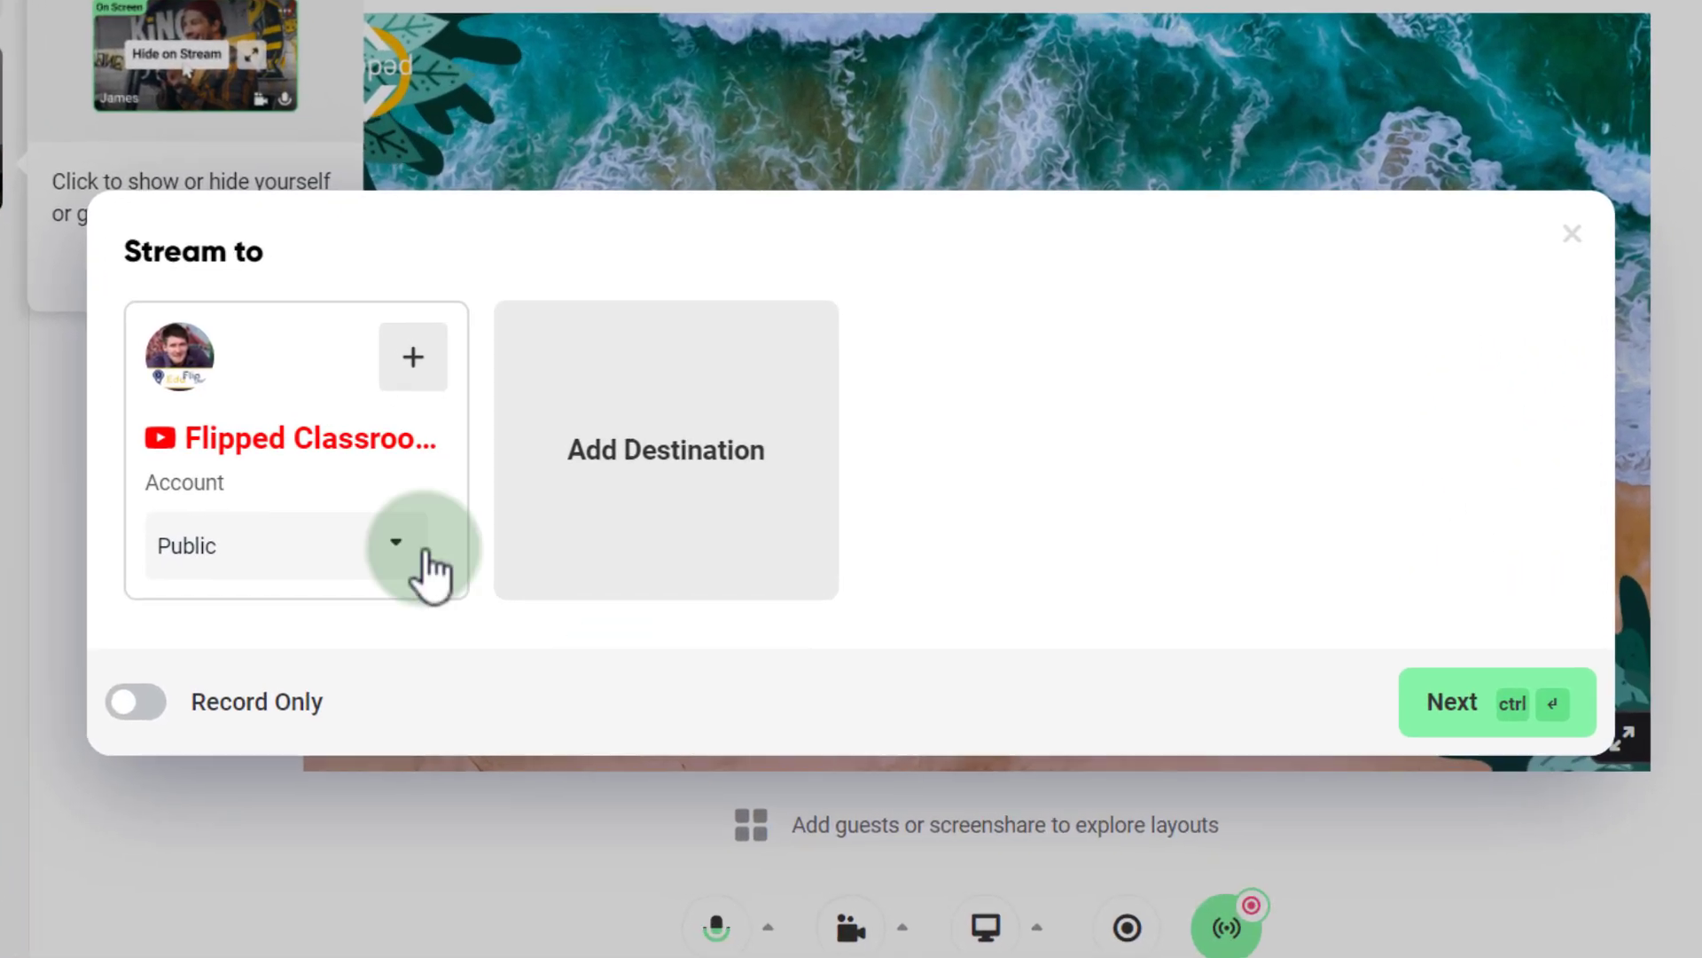
{"action": "left_click", "coordinate": [318, 501]}
{"action": "left_click", "coordinate": [361, 544]}
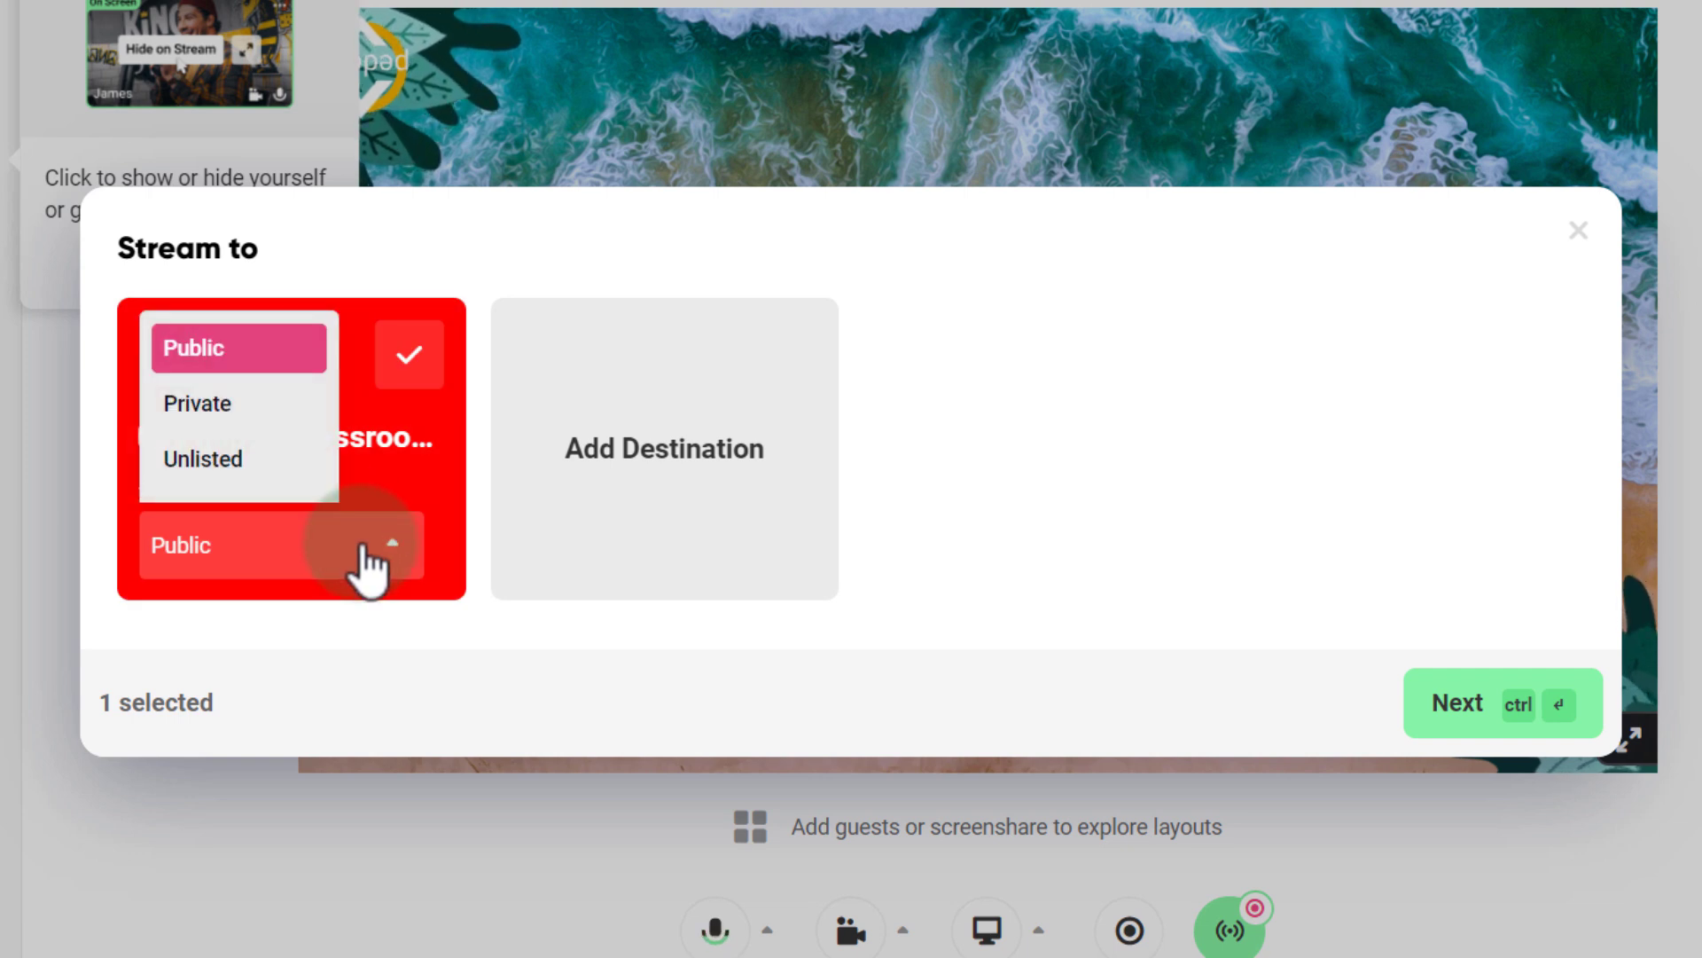
{"action": "left_click", "coordinate": [260, 414]}
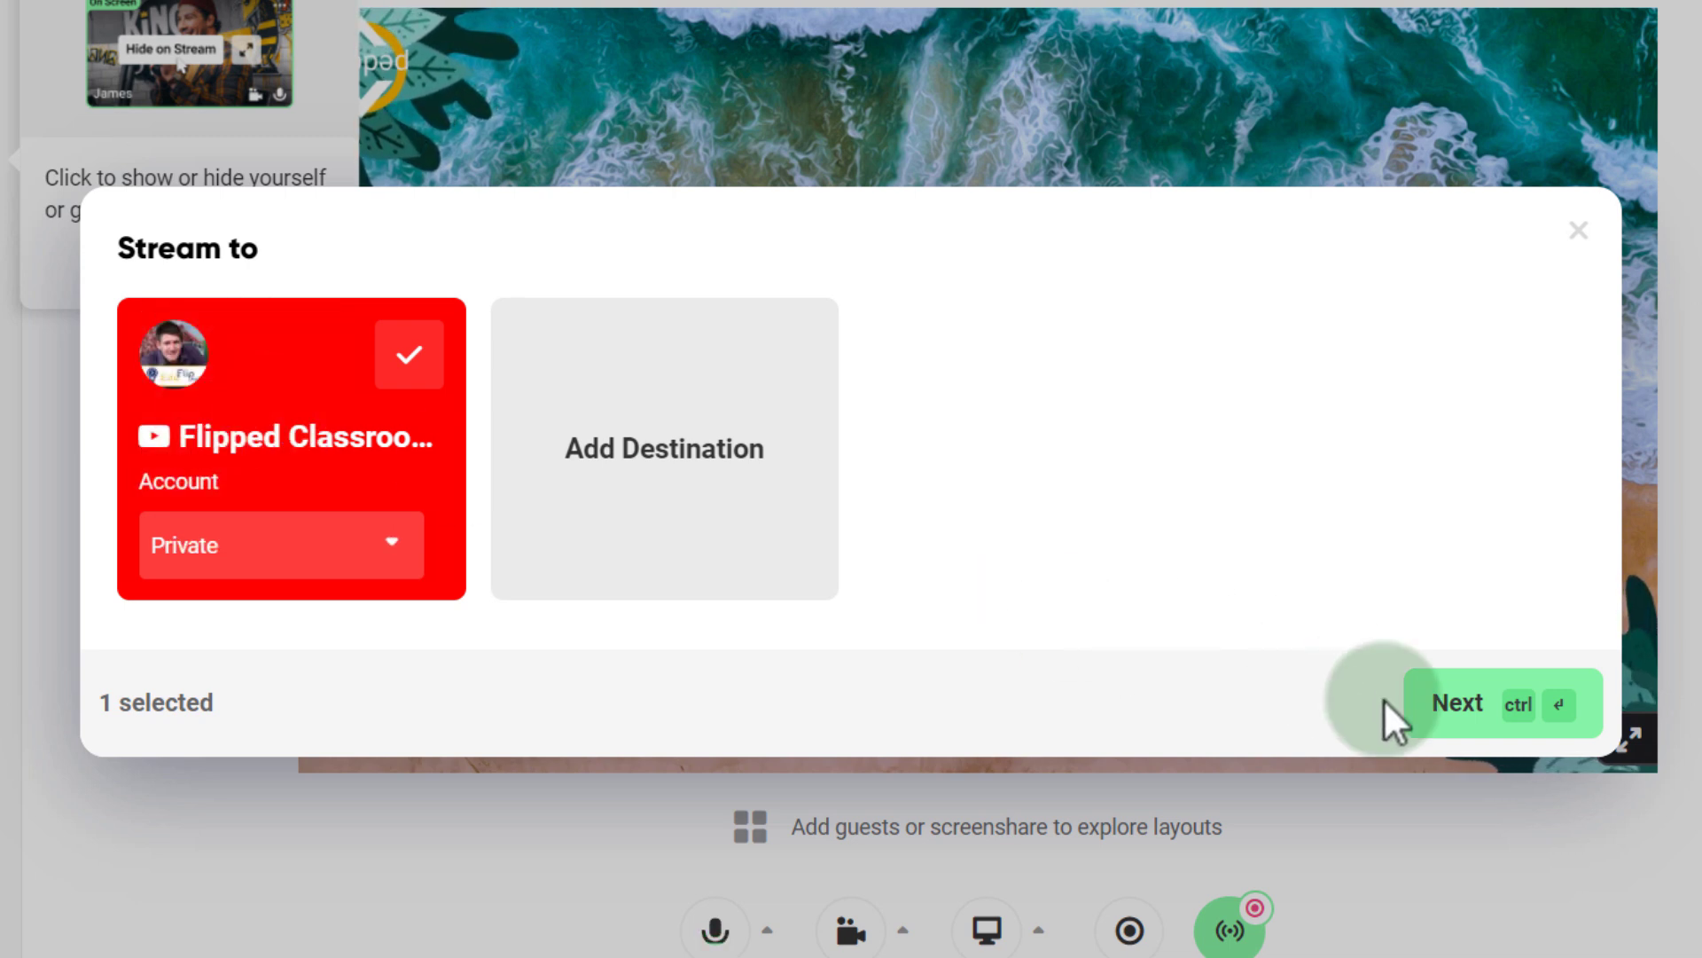
{"action": "left_click", "coordinate": [1458, 705]}
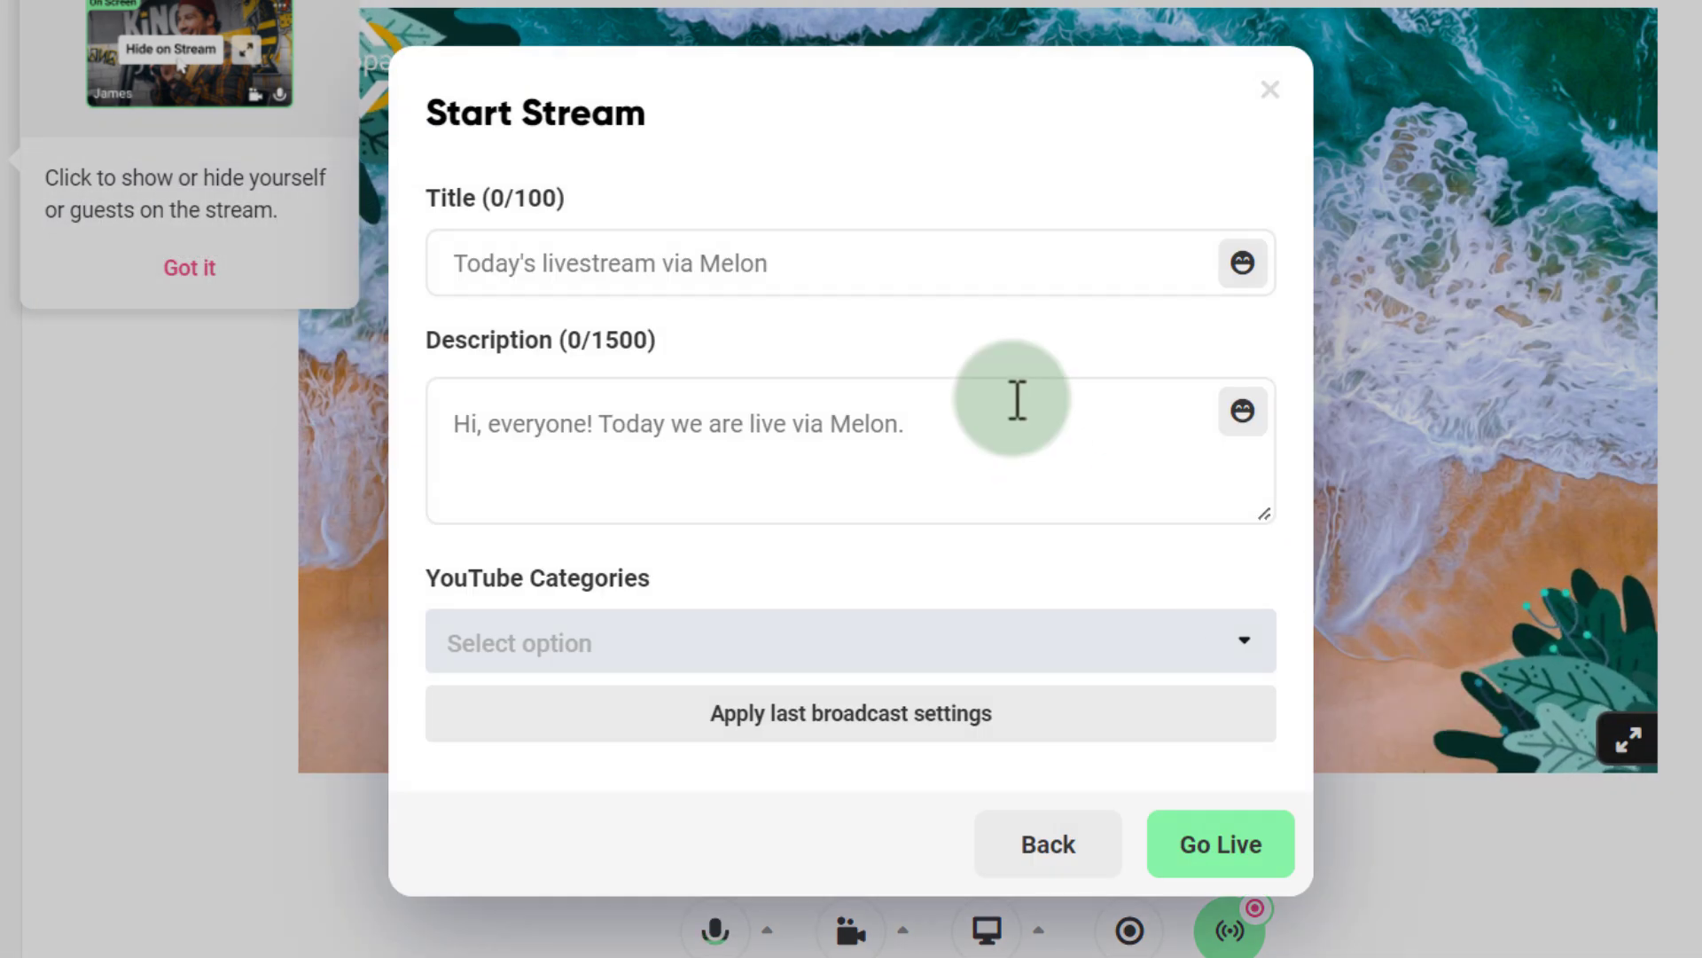
Enter the title 'Demo of Melon streaming in 2022' and description 'Demo of the platform'
{"action": "left_click", "coordinate": [911, 277]}
{"action": "type", "text": "D"}
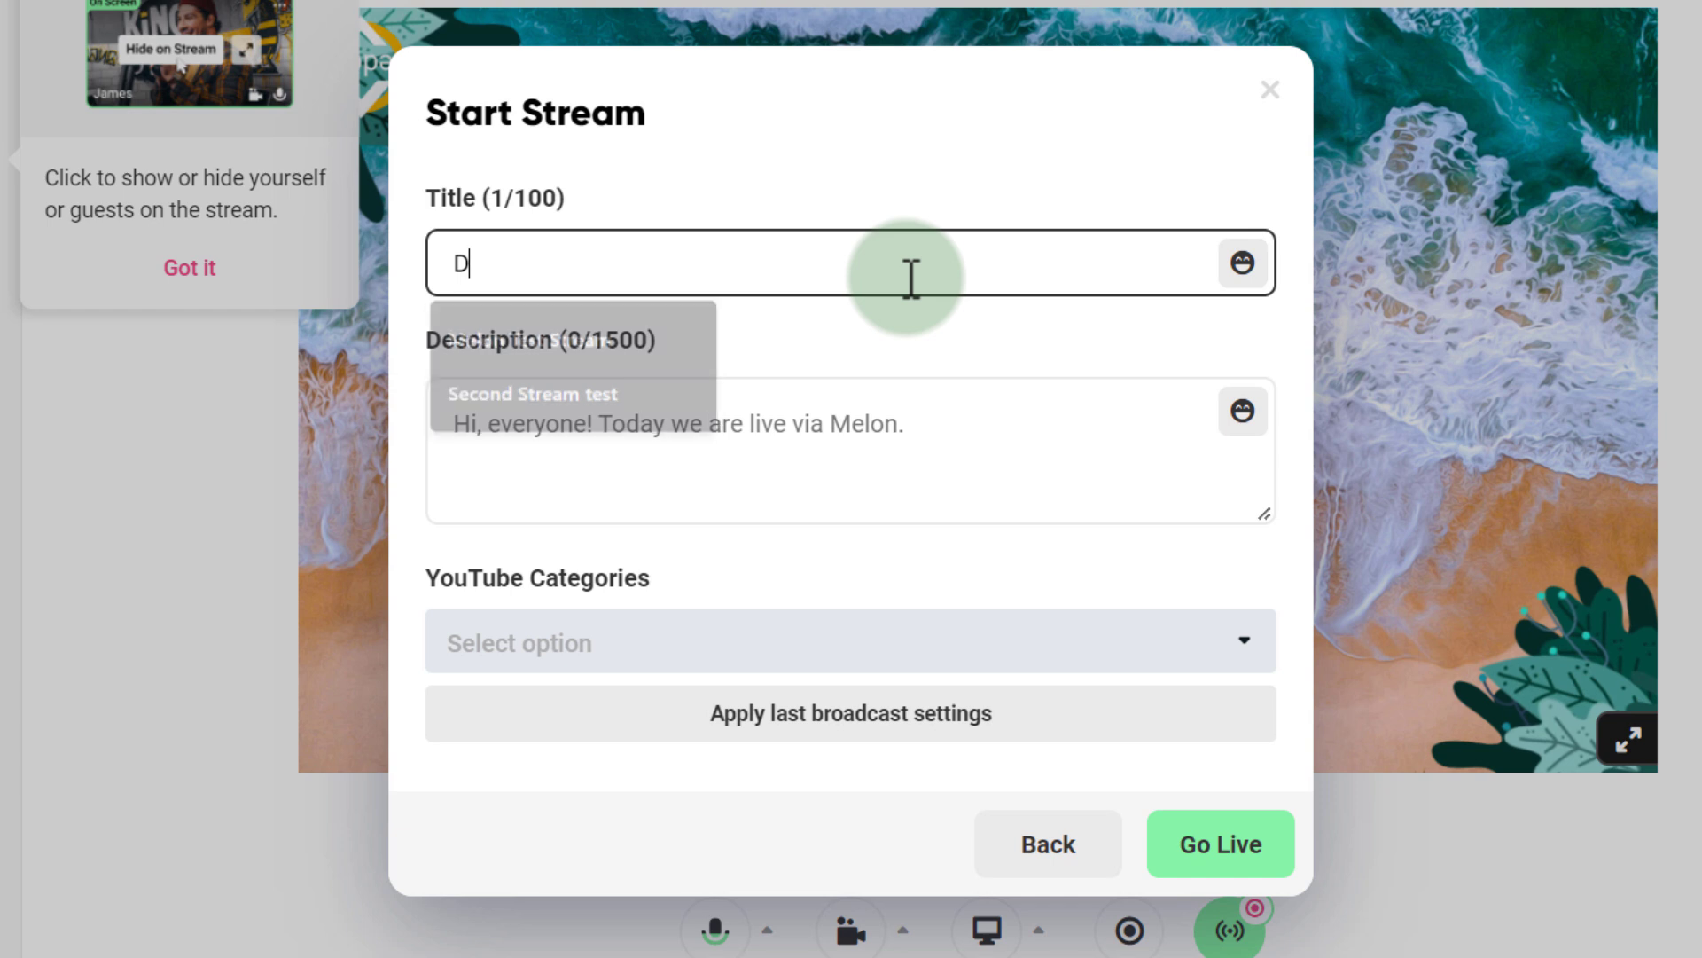
{"action": "type", "text": "emo of Melon streaming in 2022"}
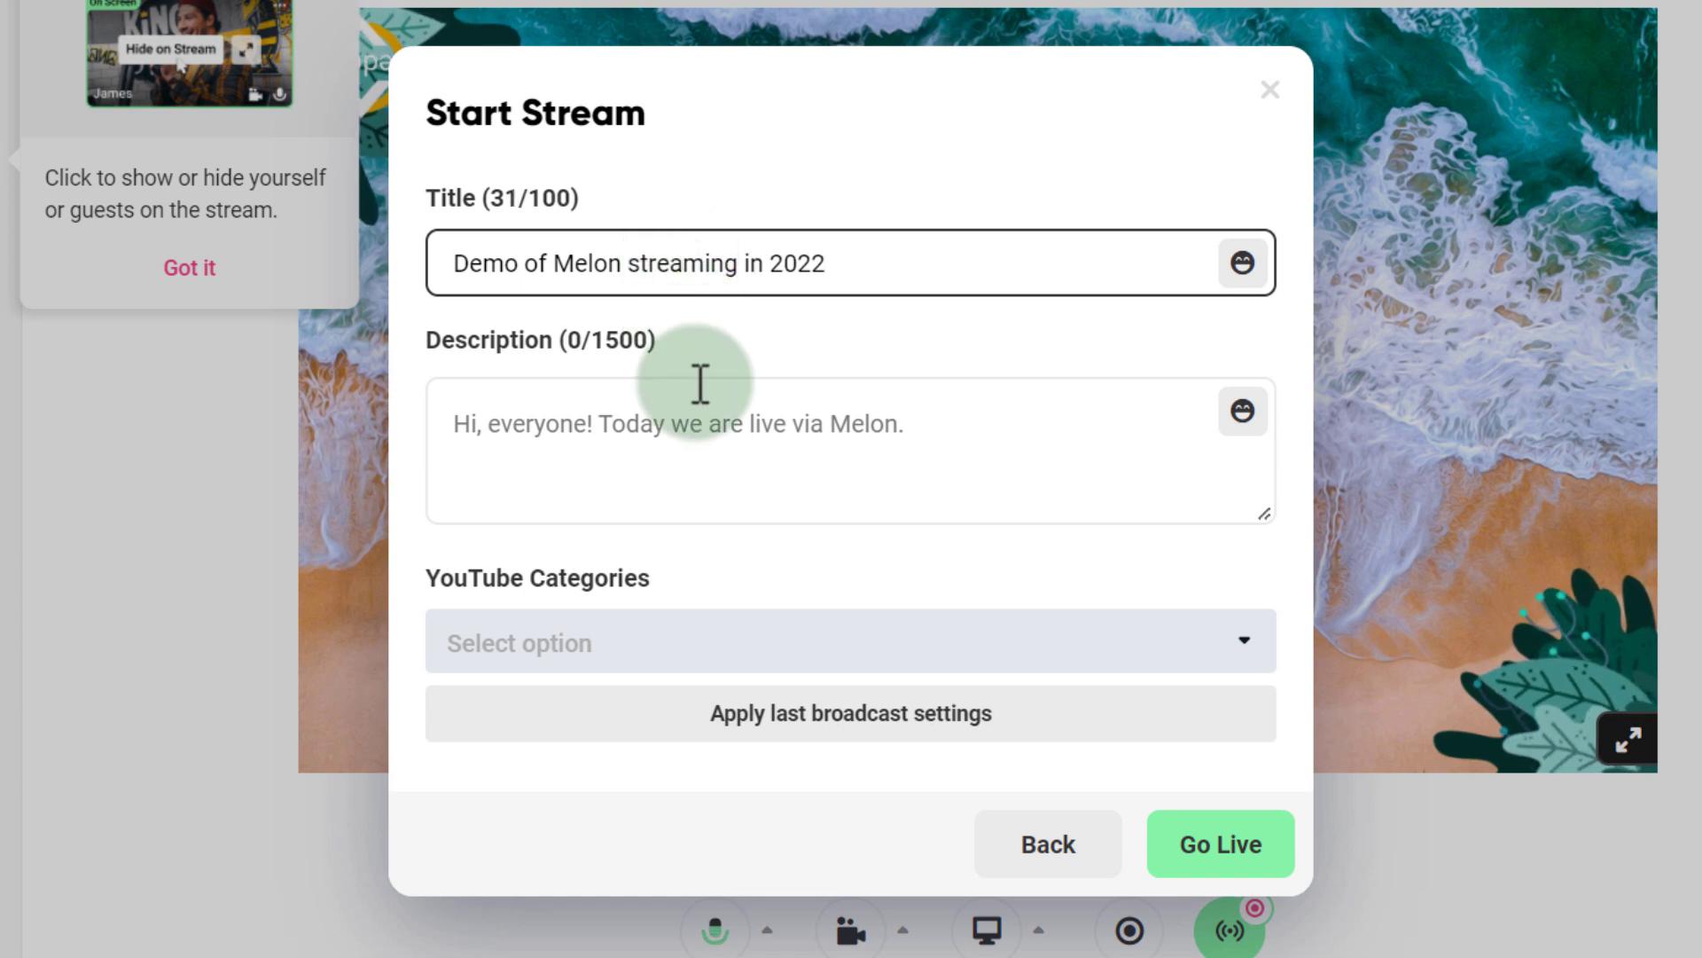
{"action": "left_click", "coordinate": [700, 434]}
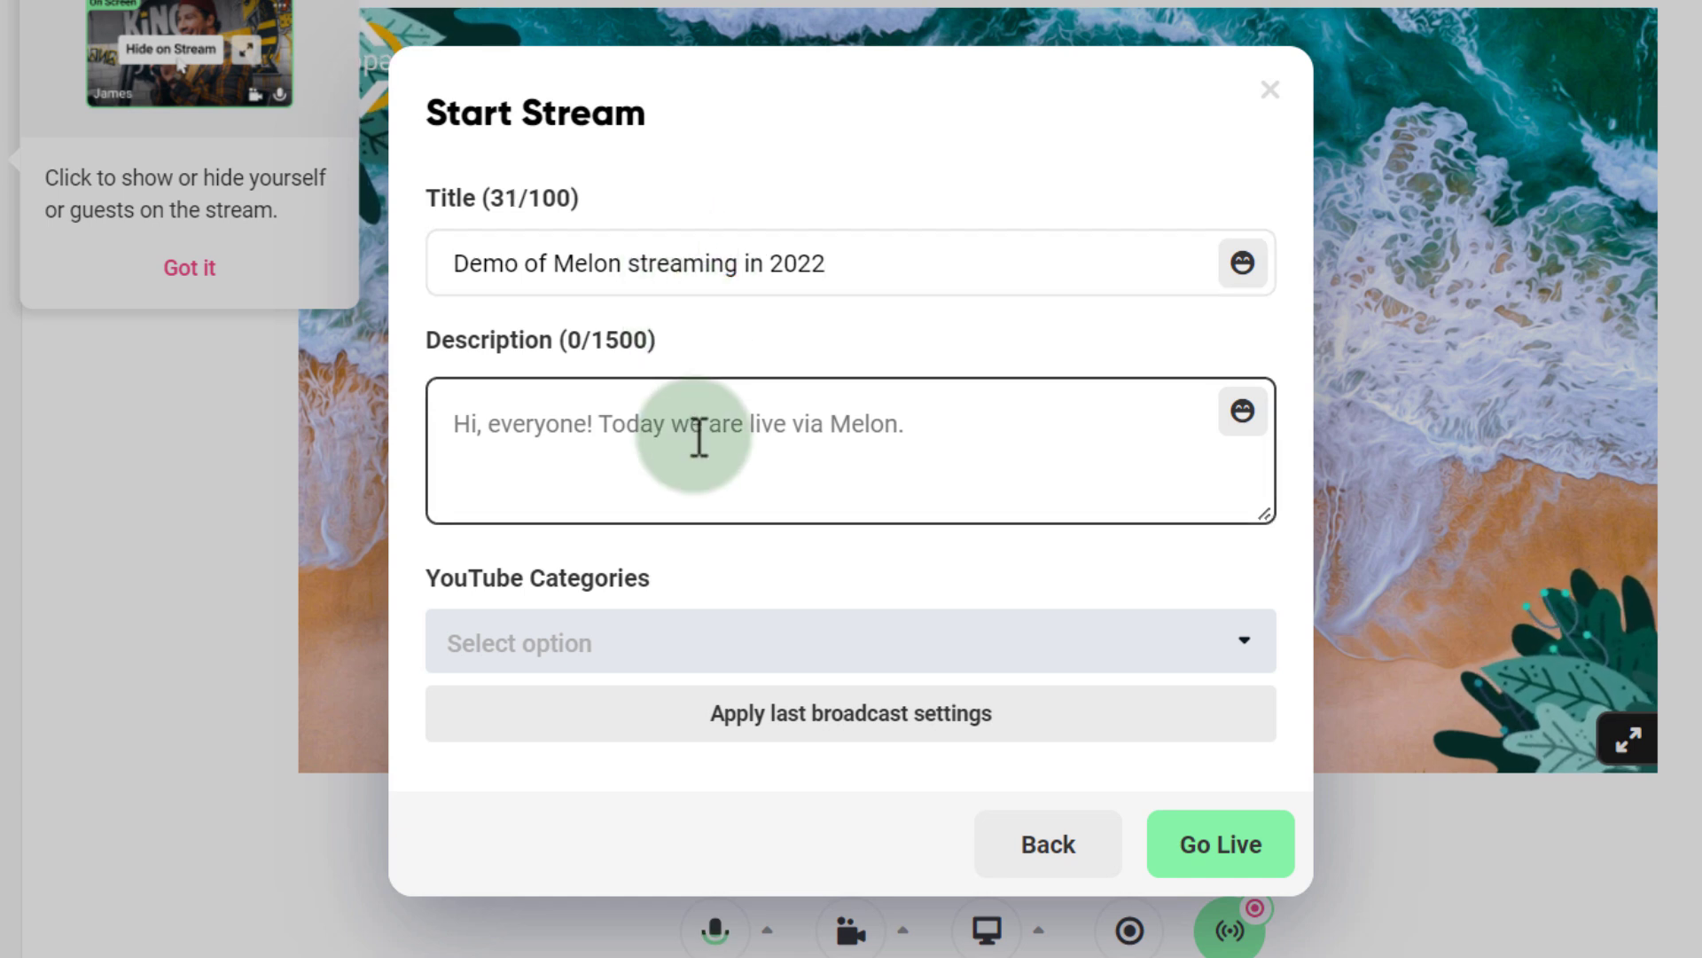
{"action": "type", "text": "Demo of the platform"}
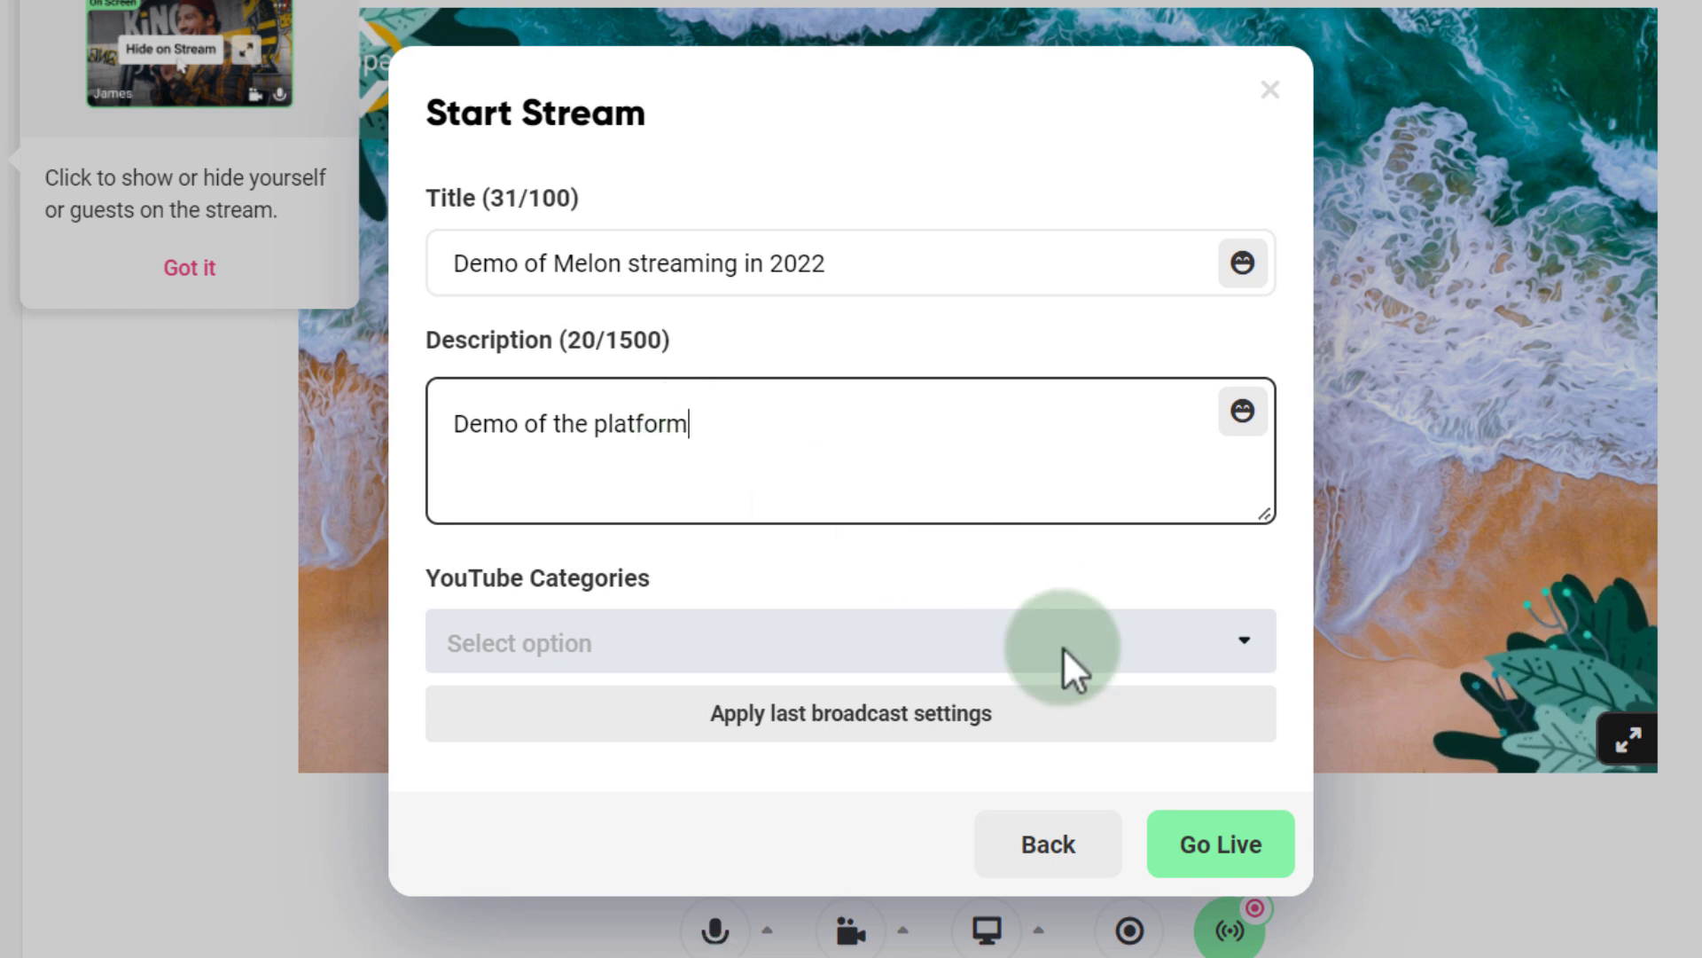
Choose the Education YouTube category and start the live stream
{"action": "left_click", "coordinate": [1065, 648]}
{"action": "scroll", "coordinate": [810, 570], "scroll_direction": "down", "scroll_amount": 5}
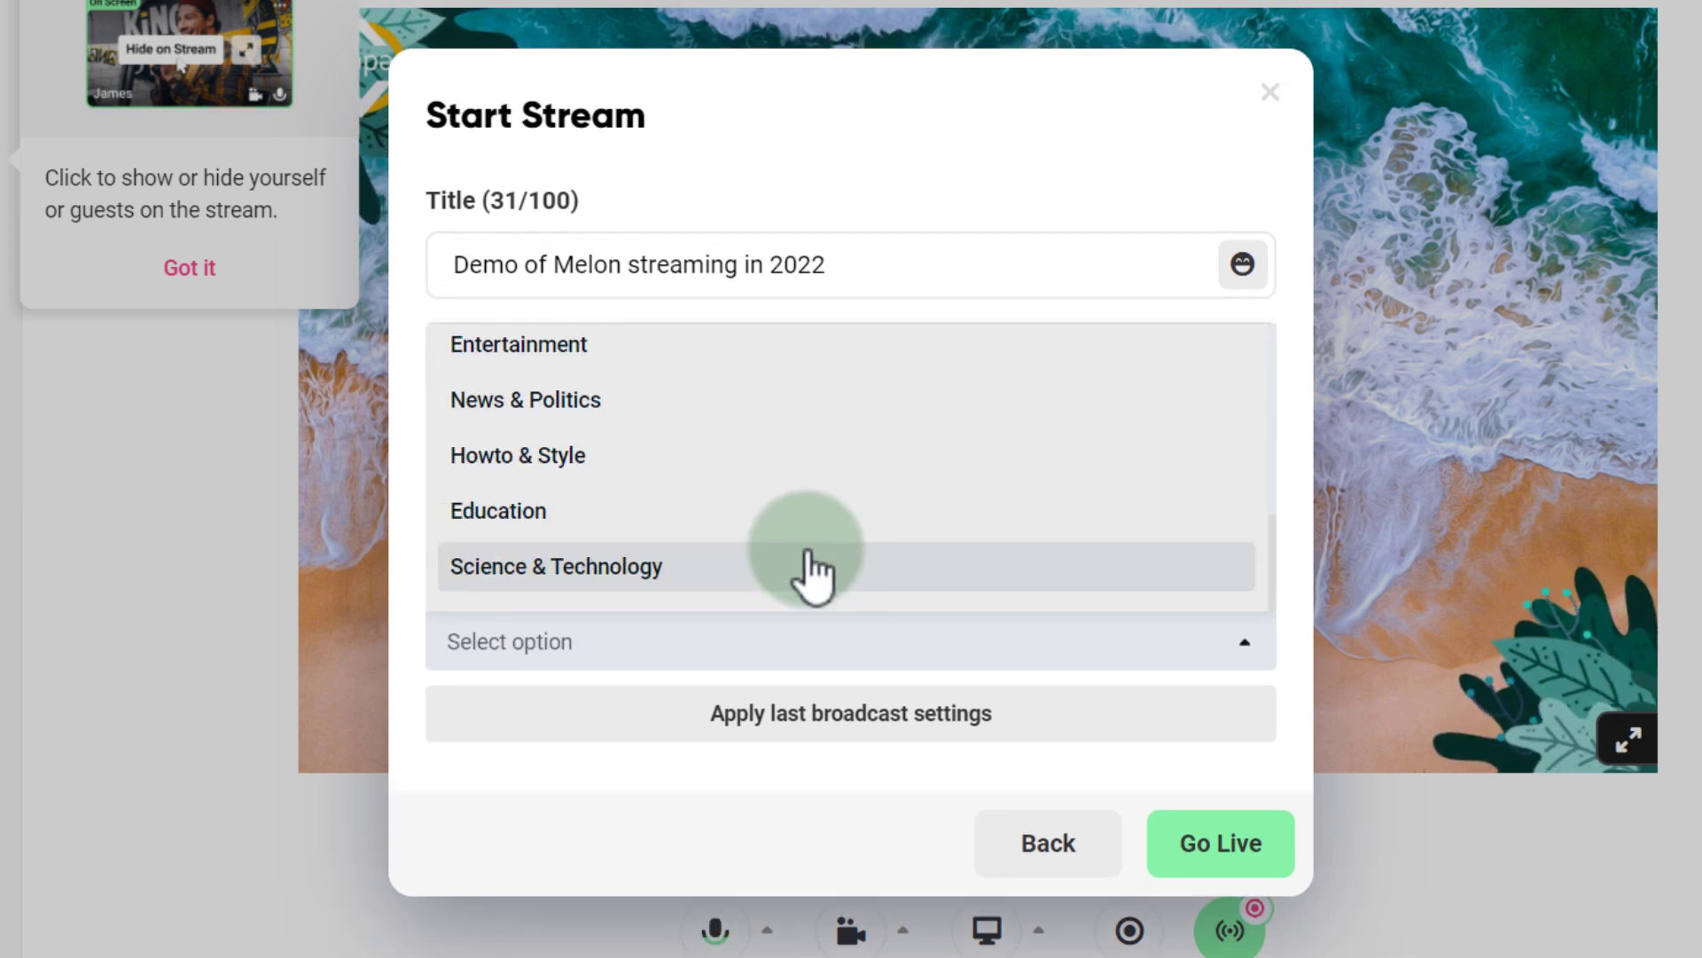
{"action": "left_click", "coordinate": [709, 512]}
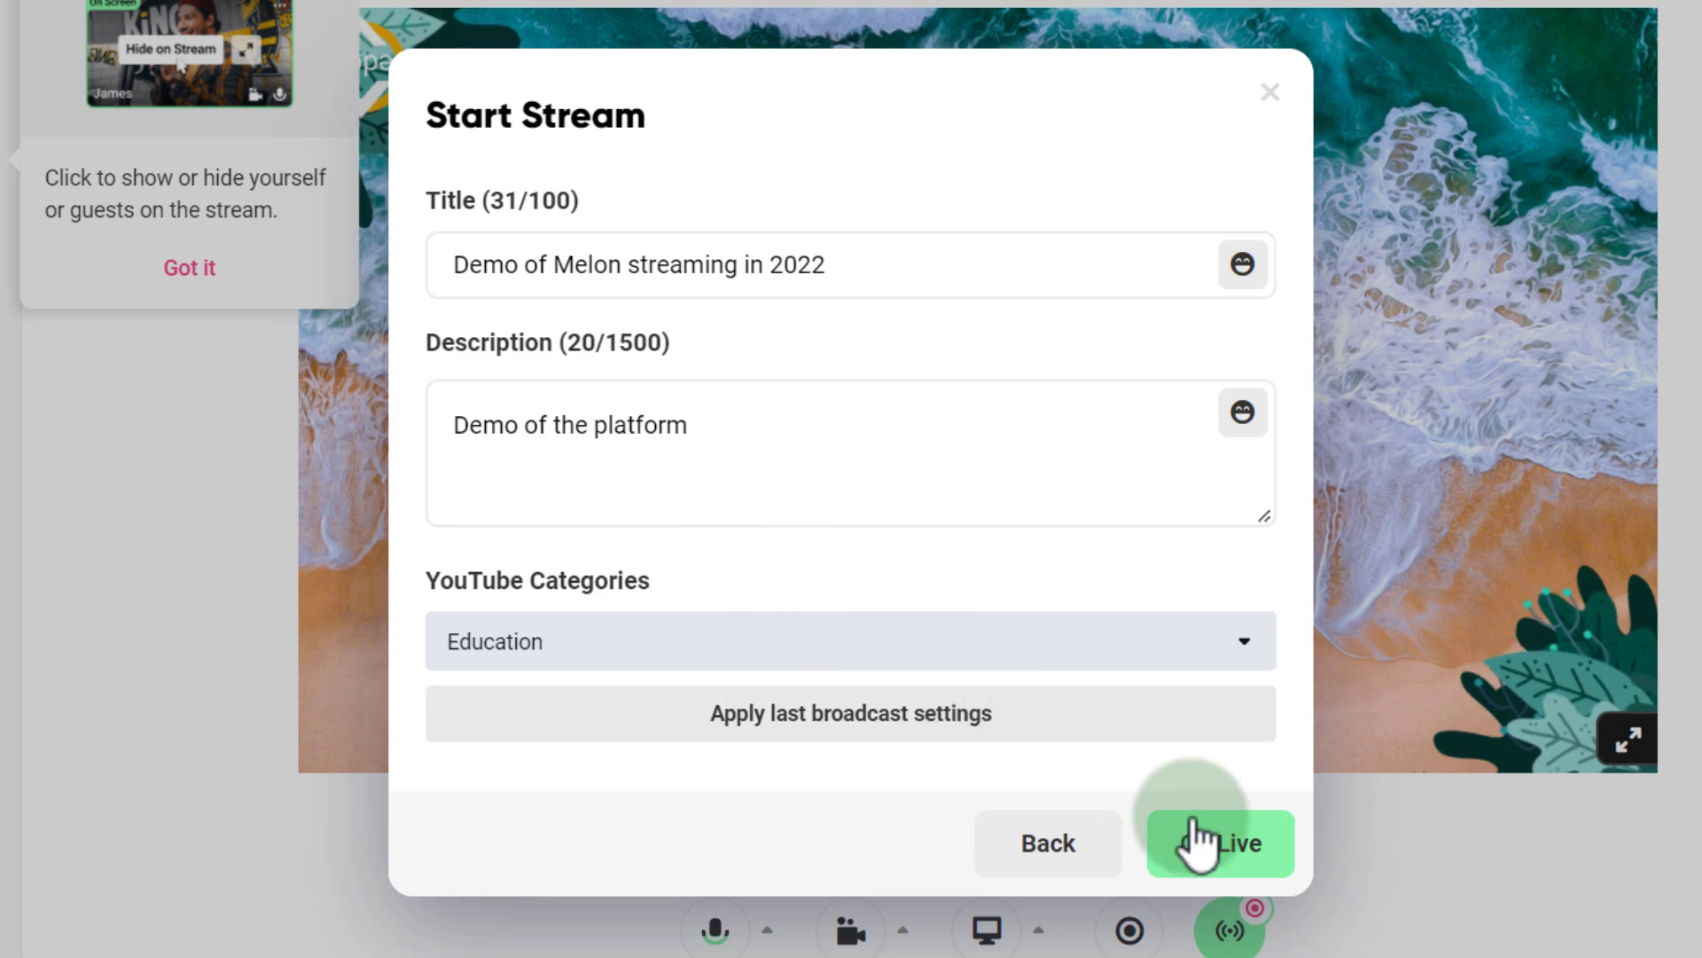
{"action": "left_click", "coordinate": [1243, 847]}
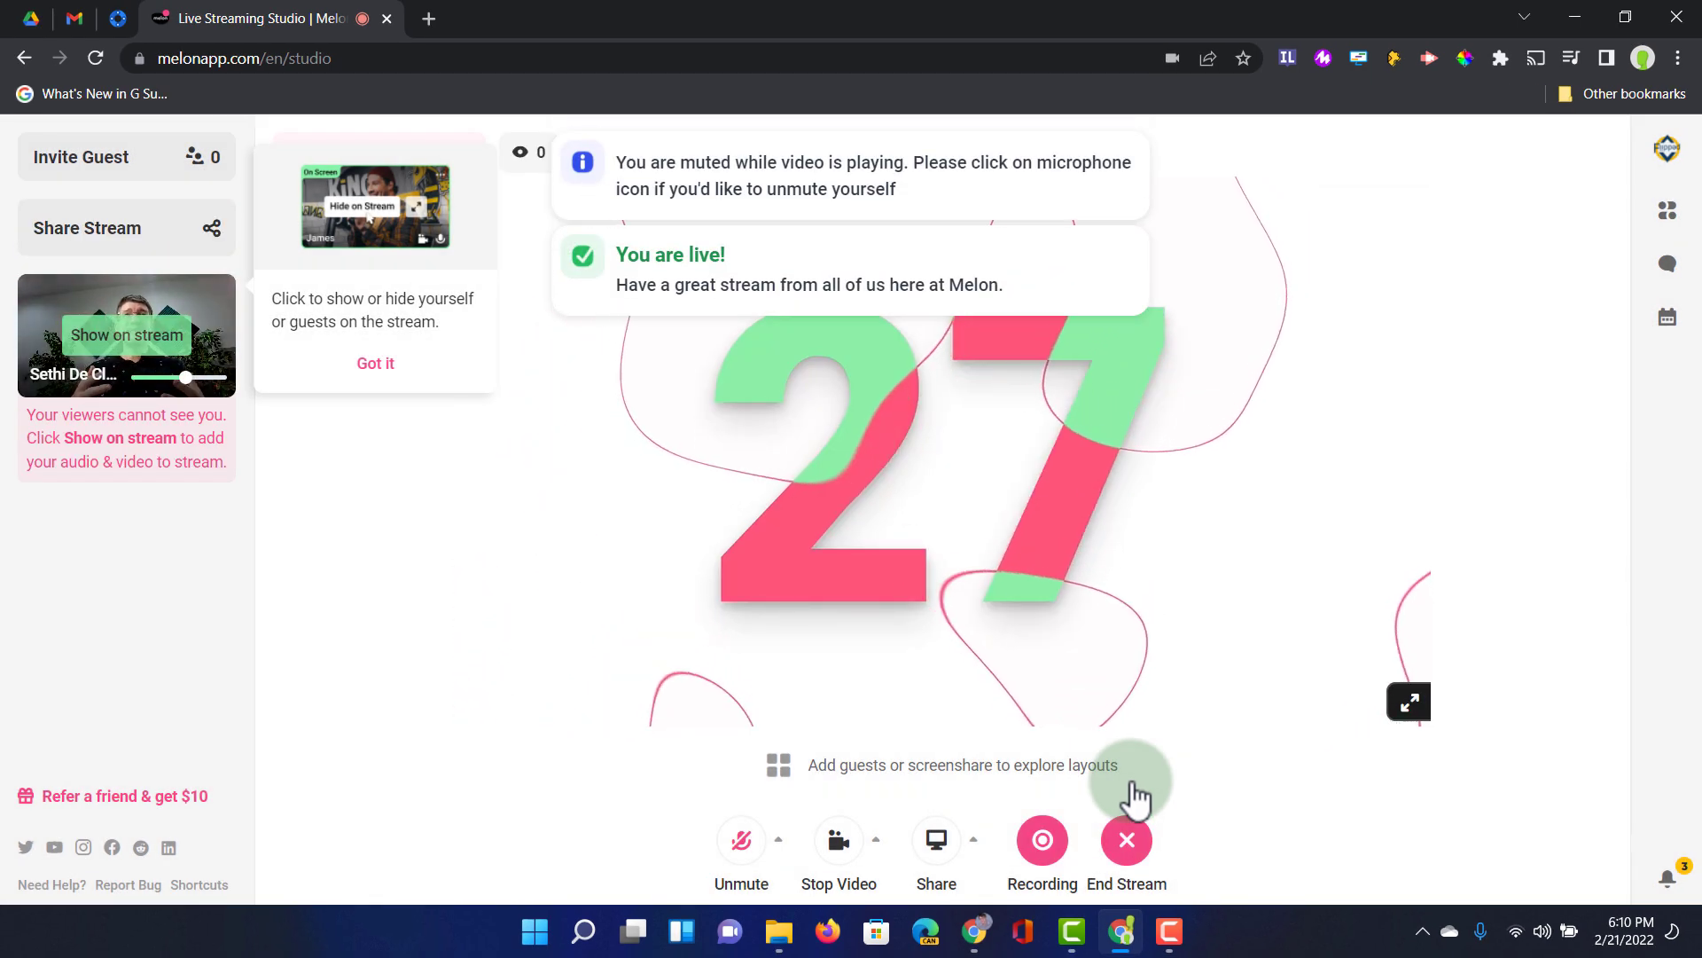
Lower the computer's volume and show the webcam on the live stream as the countdown ends
{"action": "key", "text": "XF86AudioRaiseVolume"}
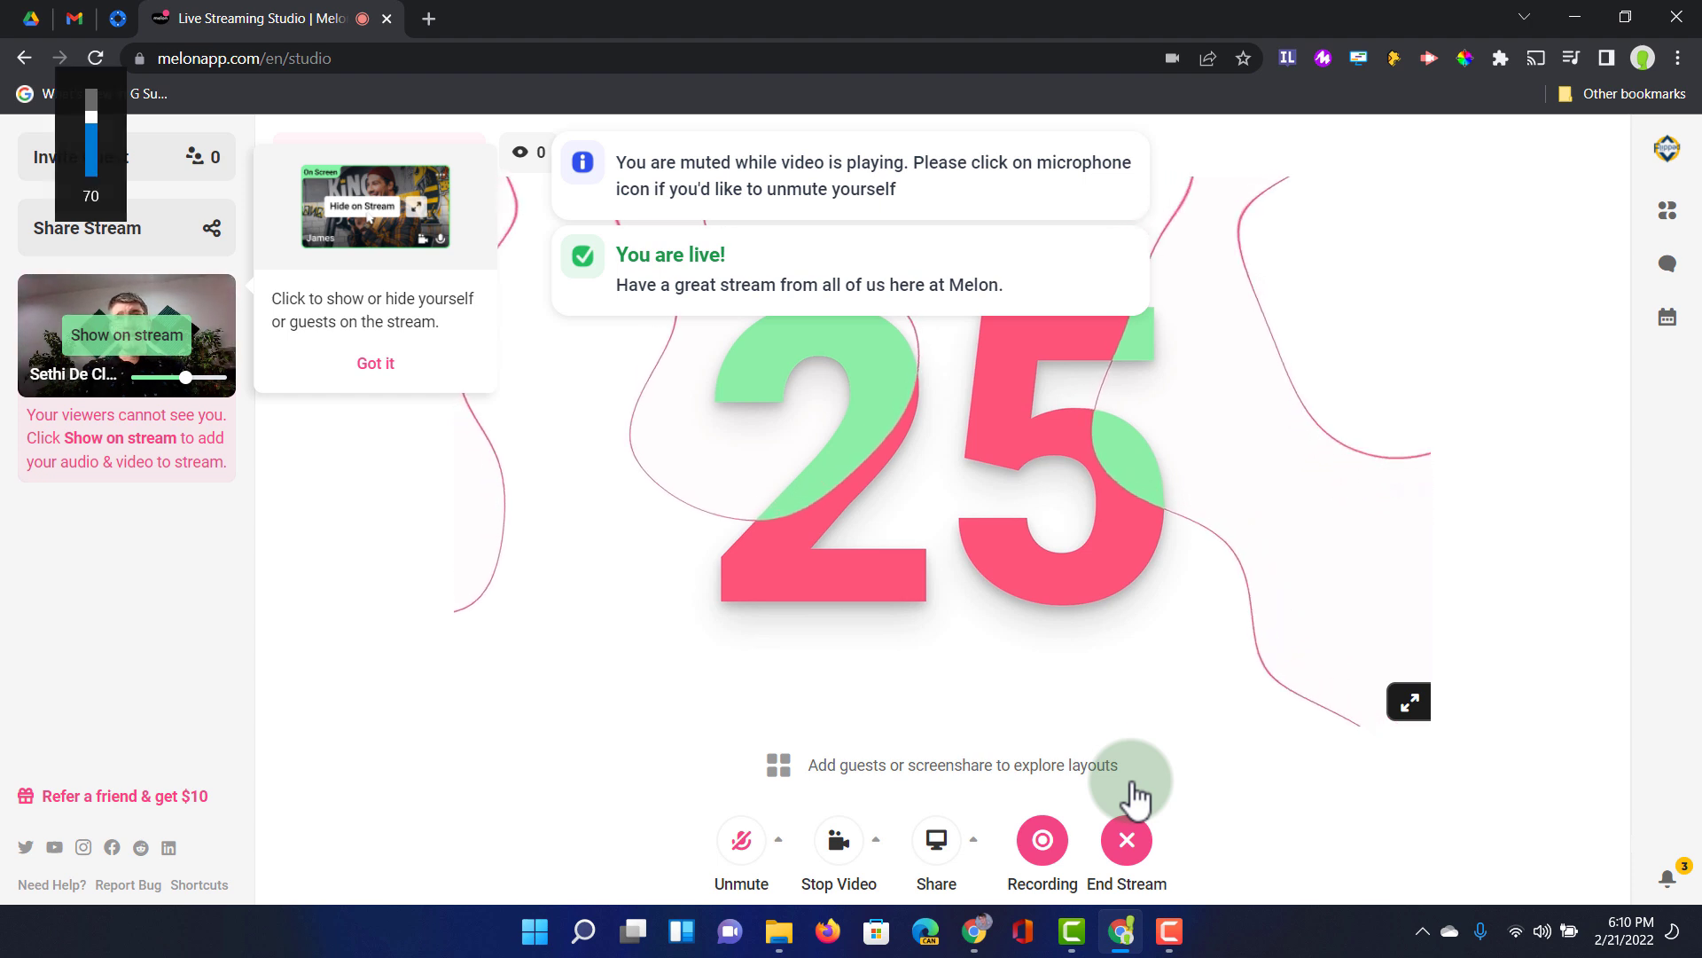
{"action": "key", "text": "XF86AudioLowerVolume"}
{"action": "key", "text": "XF86AudioLowerVolume"}
{"action": "key", "text": "XF86AudioLowerVolume"}
{"action": "key", "text": "XF86AudioLowerVolume"}
{"action": "key", "text": "XF86AudioLowerVolume"}
{"action": "key", "text": "XF86AudioLowerVolume"}
{"action": "key", "text": "XF86AudioLowerVolume"}
{"action": "key", "text": "XF86AudioLowerVolume"}
{"action": "key", "text": "XF86AudioLowerVolume"}
{"action": "key", "text": "XF86AudioLowerVolume"}
{"action": "key", "text": "XF86AudioLowerVolume"}
{"action": "key", "text": "XF86AudioLowerVolume"}
{"action": "key", "text": "XF86AudioLowerVolume"}
{"action": "key", "text": "XF86AudioLowerVolume"}
{"action": "key", "text": "XF86AudioLowerVolume"}
{"action": "key", "text": "XF86AudioLowerVolume"}
{"action": "key", "text": "XF86AudioLowerVolume"}
{"action": "key", "text": "XF86AudioLowerVolume"}
{"action": "key", "text": "XF86AudioLowerVolume"}
{"action": "key", "text": "XF86AudioLowerVolume"}
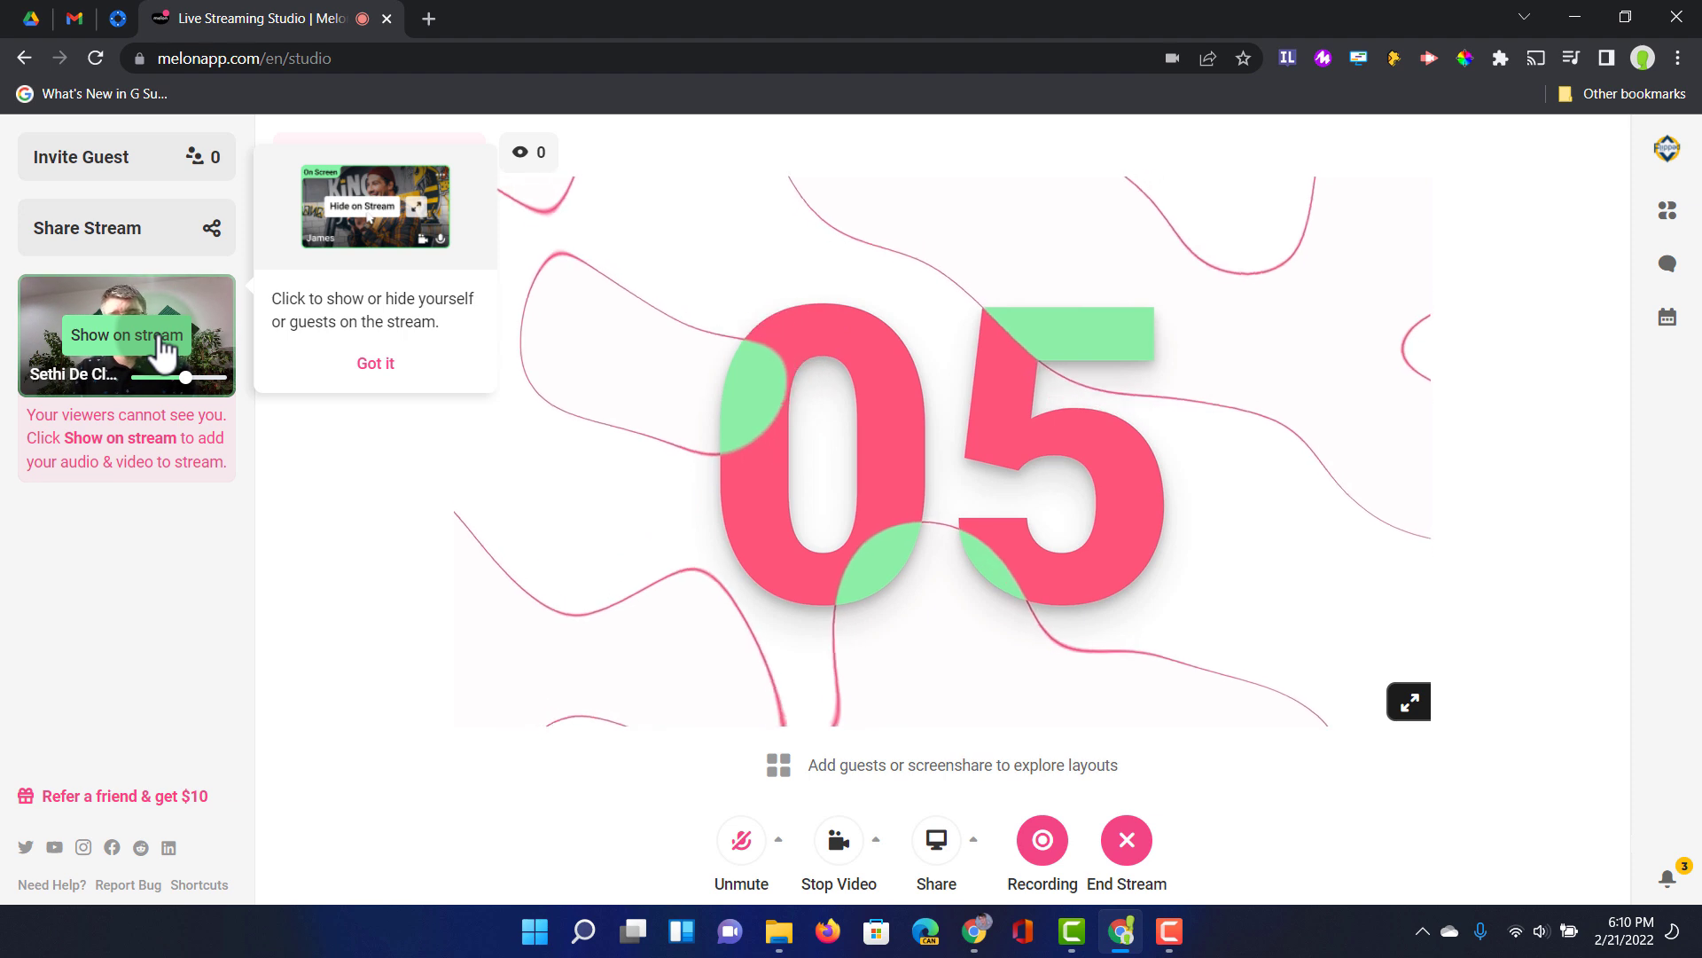
{"action": "left_click", "coordinate": [160, 344]}
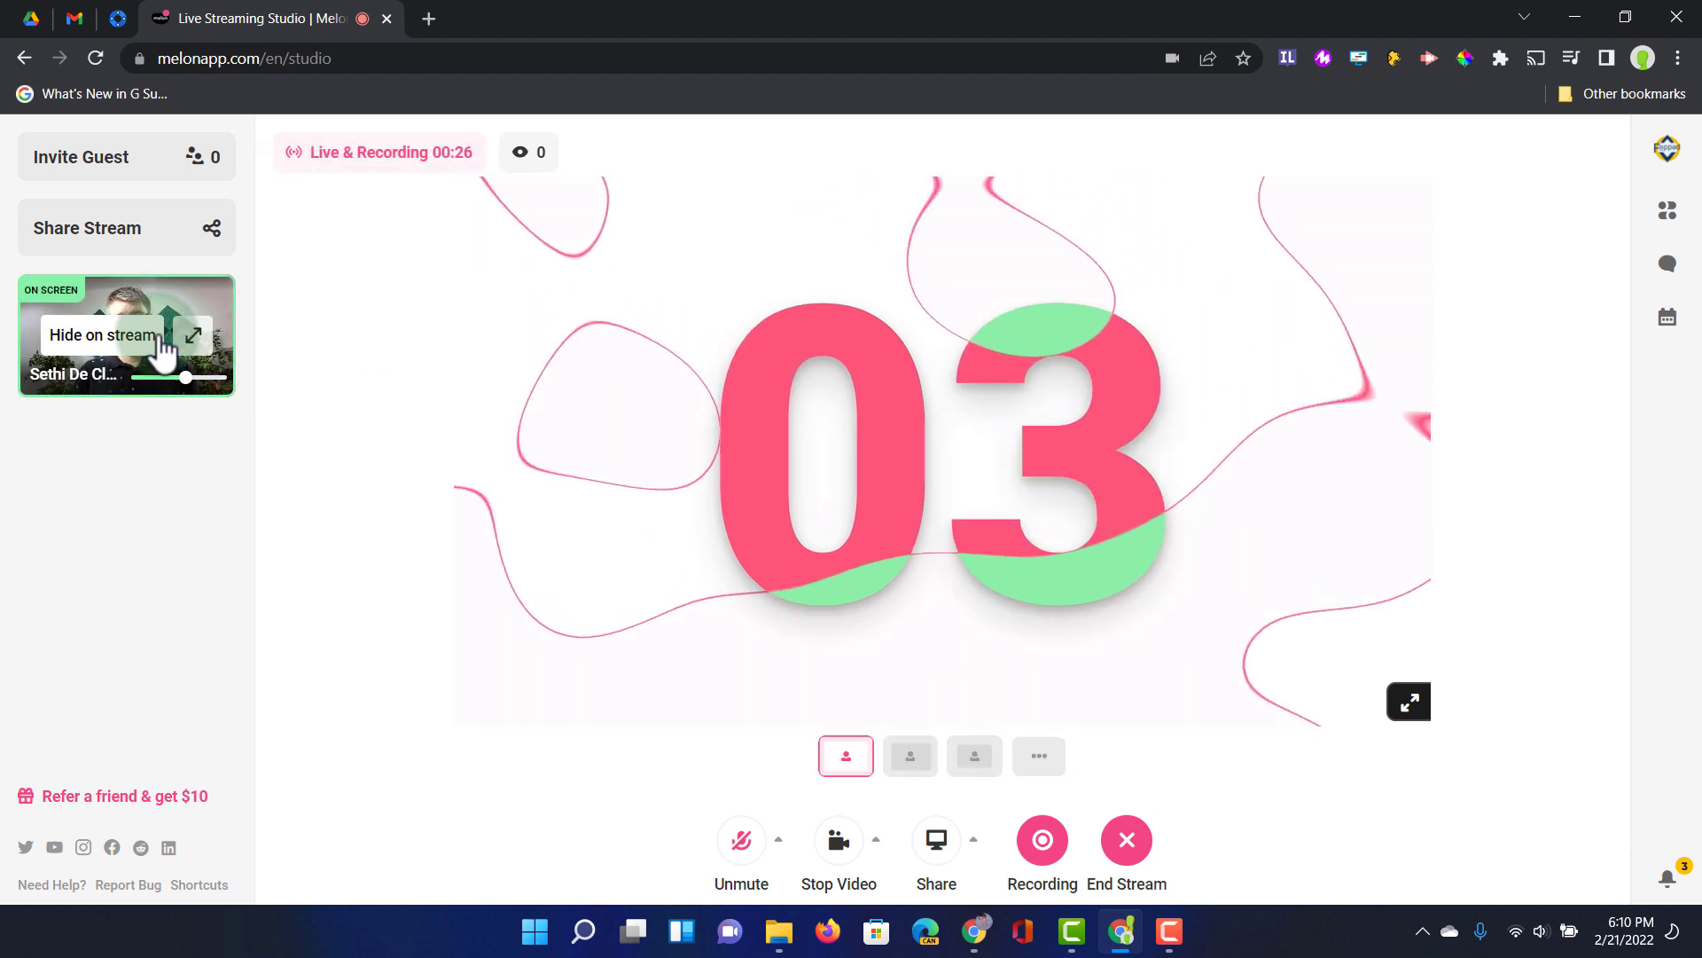